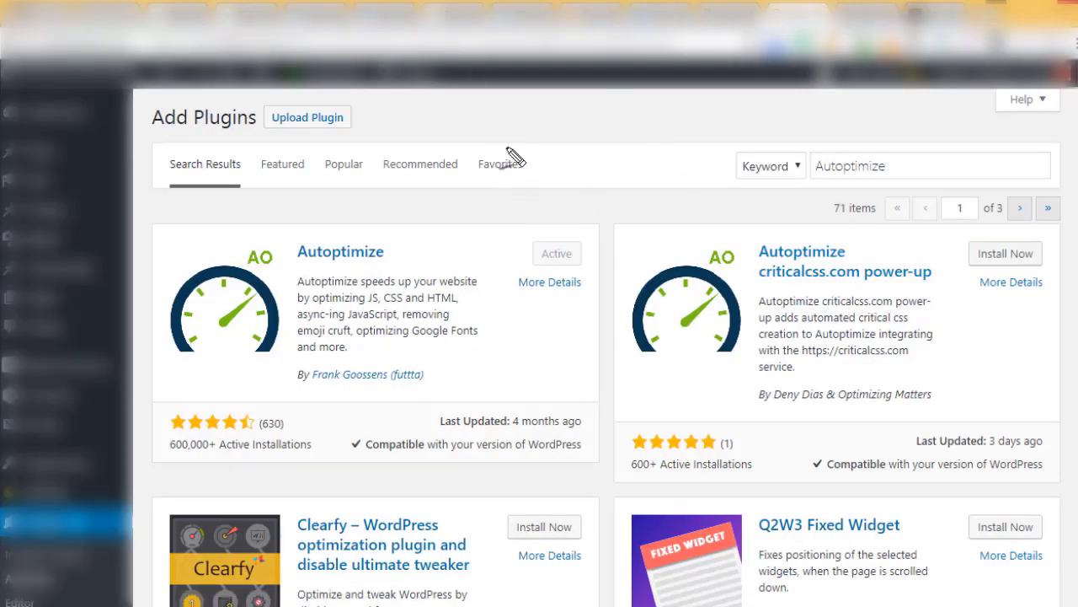
left_click_drag(618, 194, 630, 190)
left_click_drag(342, 249, 383, 405)
mouse_move(314, 232)
left_mouse_down()
mouse_move(422, 168)
mouse_move(434, 421)
left_mouse_up()
mouse_move(465, 139)
left_mouse_down()
mouse_move(438, 419)
mouse_move(419, 168)
left_mouse_up()
mouse_move(556, 177)
left_mouse_down()
mouse_move(589, 122)
mouse_move(638, 140)
mouse_move(610, 139)
mouse_move(644, 139)
mouse_move(674, 181)
mouse_move(725, 141)
mouse_move(758, 198)
left_mouse_up()
left_click_drag(746, 109, 792, 134)
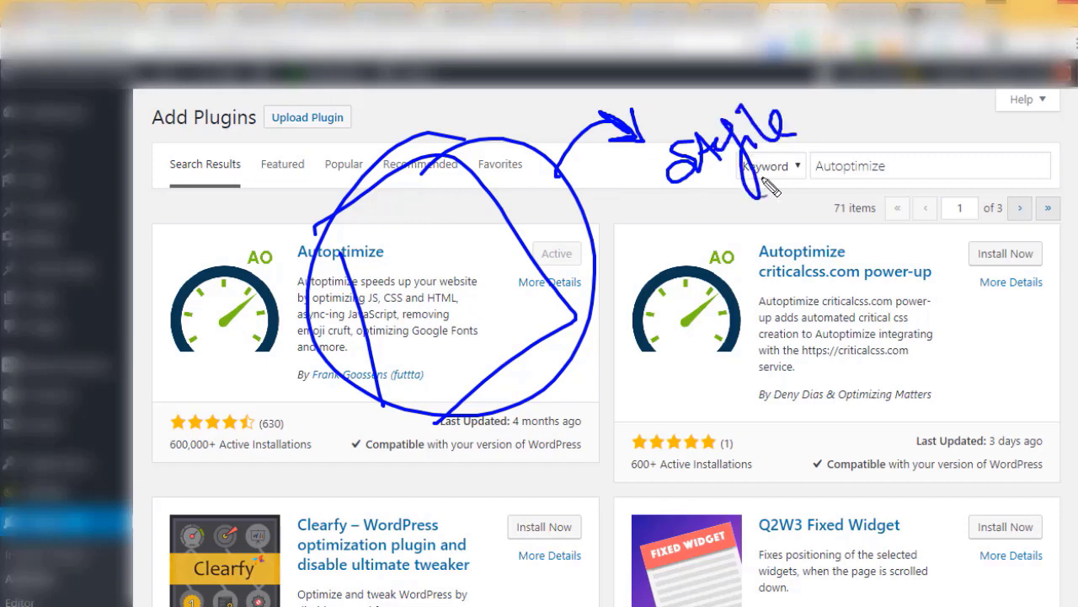
left_click_drag(686, 229, 834, 130)
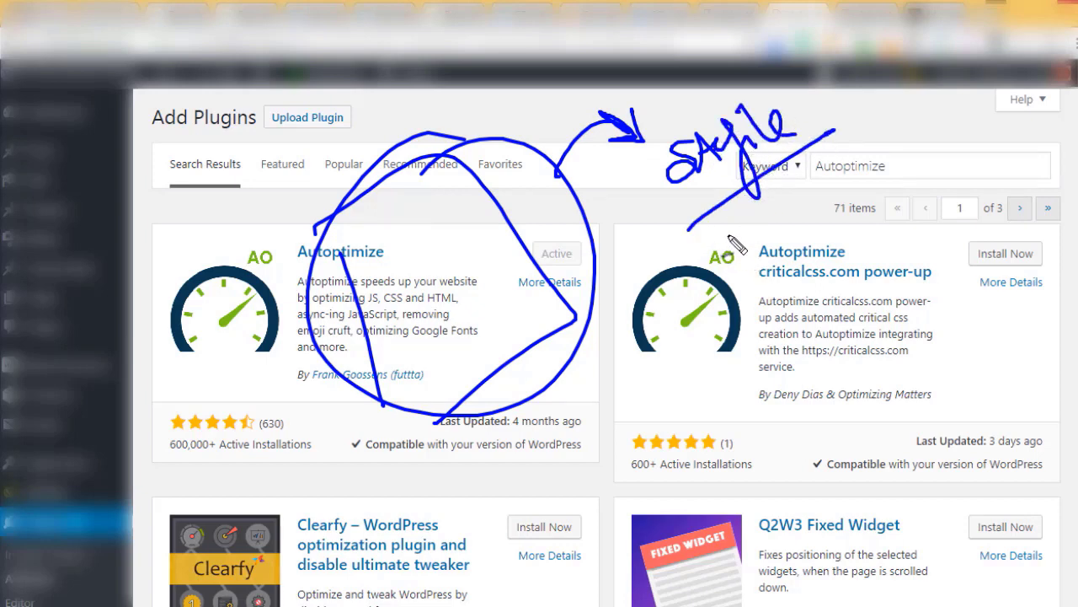
left_click_drag(722, 257, 863, 144)
mouse_move(843, 236)
left_mouse_down()
mouse_move(884, 210)
mouse_move(880, 278)
mouse_move(907, 263)
mouse_move(931, 221)
mouse_move(939, 227)
left_mouse_up()
mouse_move(878, 114)
left_mouse_down()
mouse_move(968, 211)
mouse_move(871, 327)
left_mouse_up()
key("Escape")
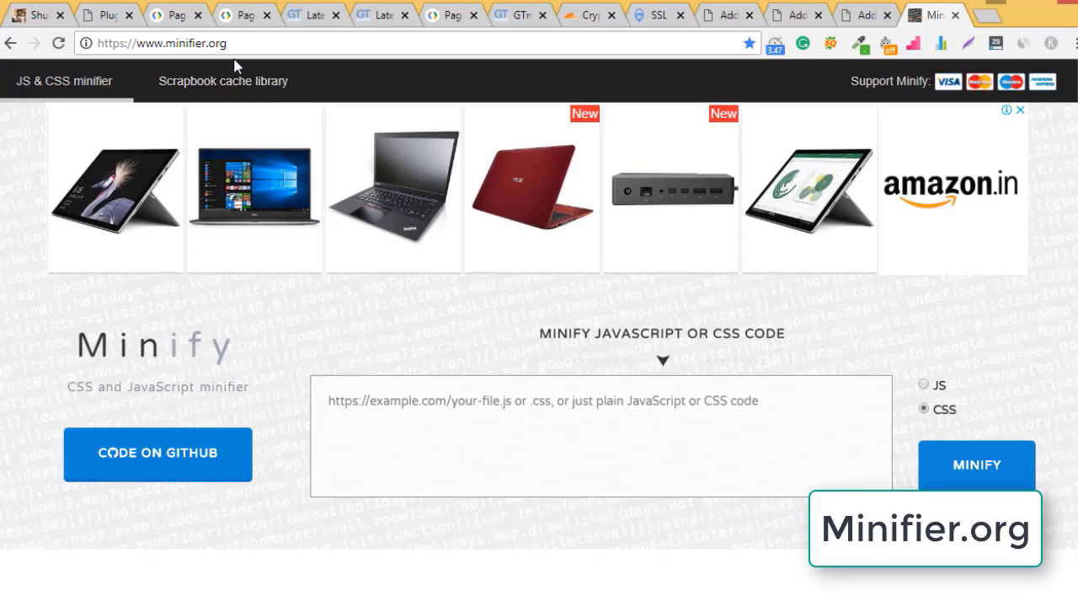
Examine the JS and CSS code type options of the online minifier.
left_click(935, 385)
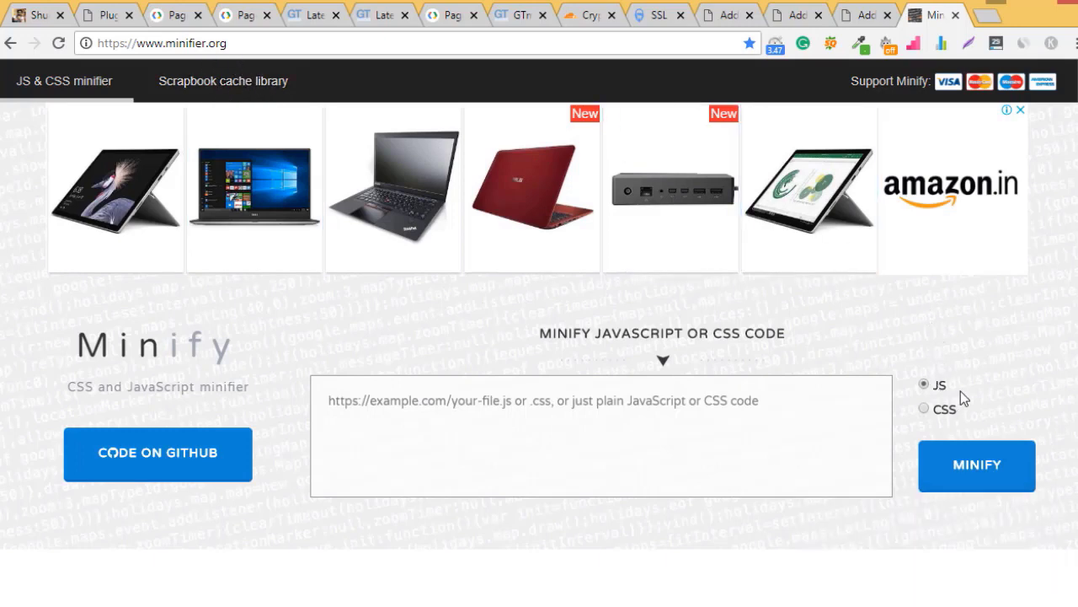
left_click(943, 411)
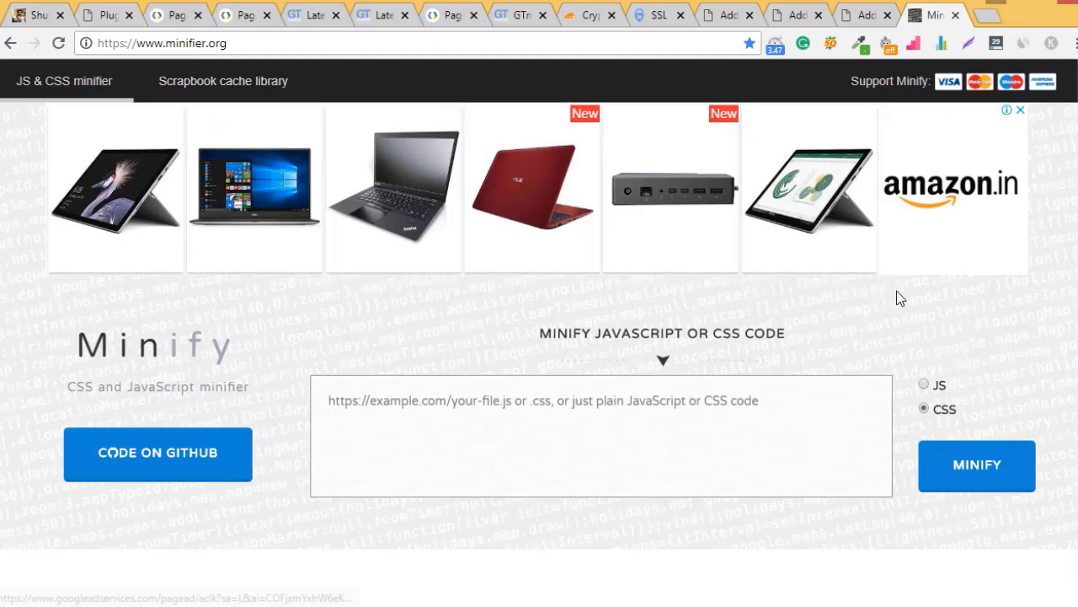
key("ctrl+a")
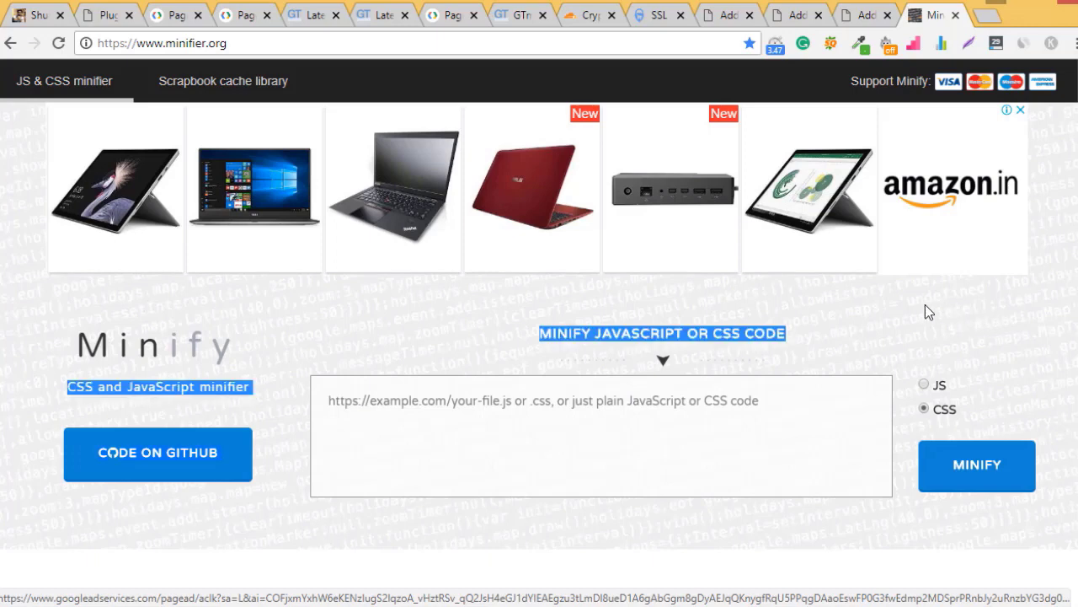
left_click(983, 363)
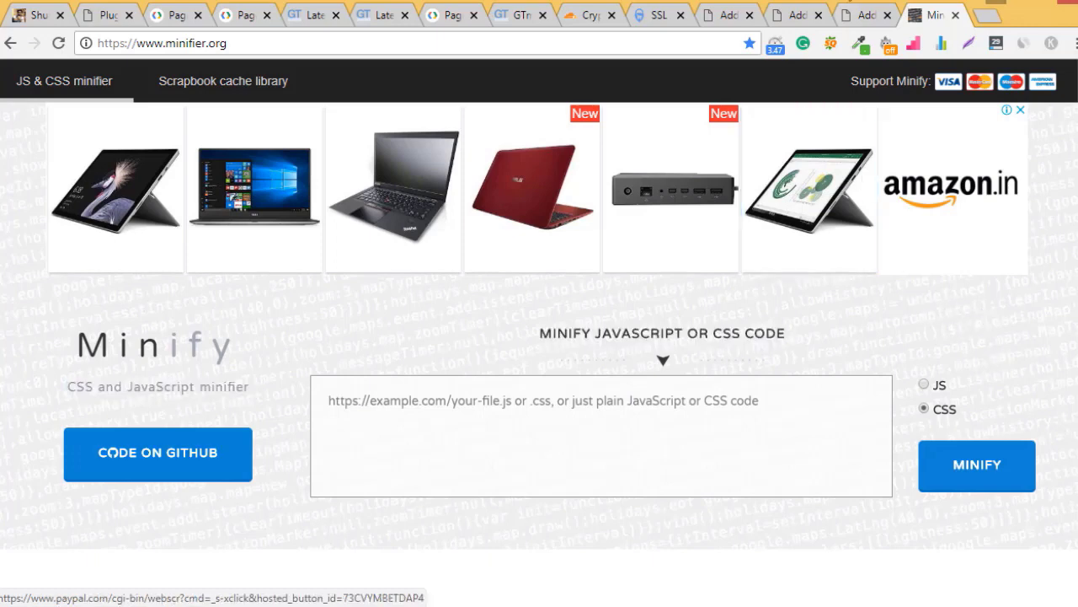
Review the Comet Cache and Autoptimize entries in the WordPress plugin search results for "comet cache".
left_click(863, 15)
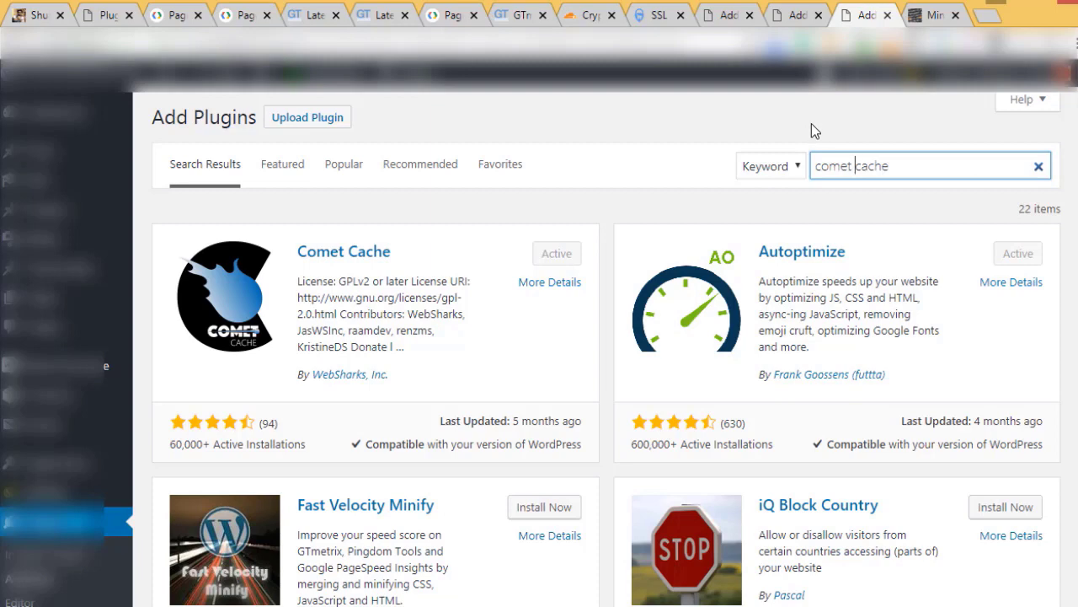
key("Home")
key("ctrl+shift+Right")
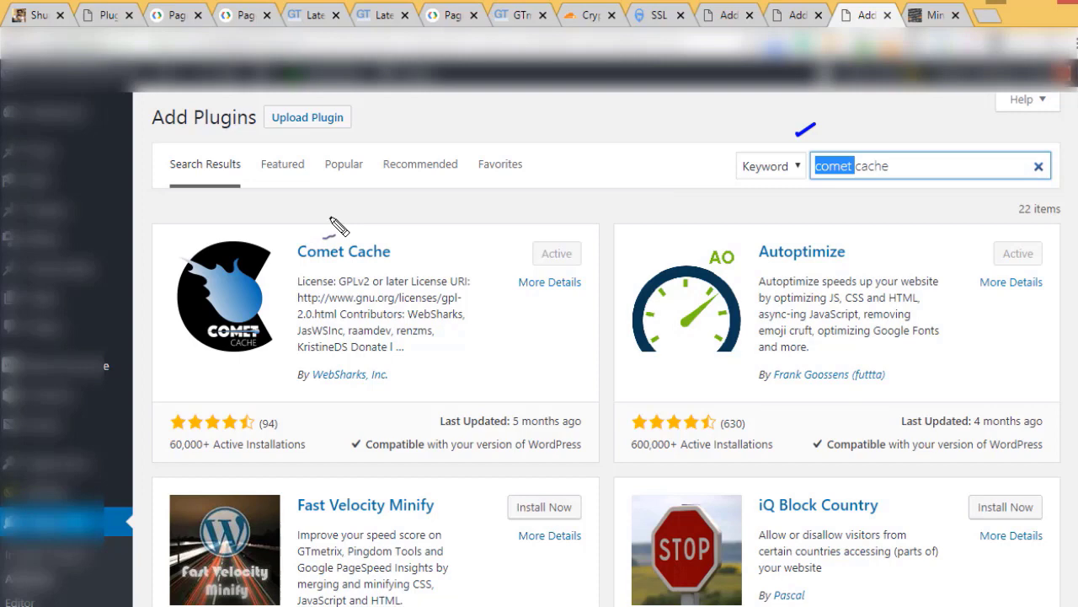
mouse_move(334, 221)
left_mouse_down()
mouse_move(372, 336)
mouse_move(329, 264)
left_mouse_up()
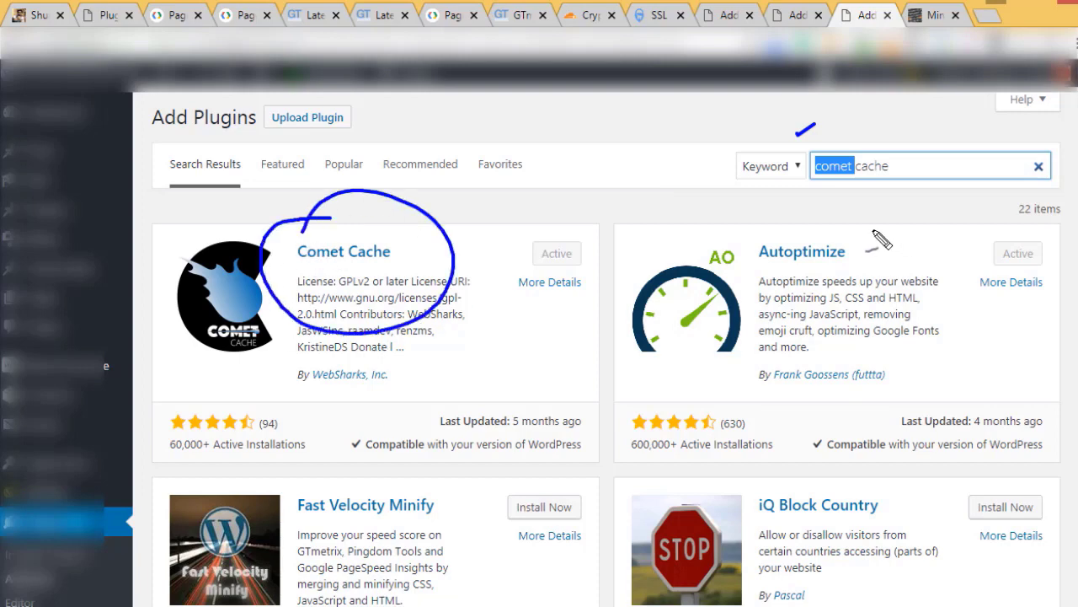
mouse_move(867, 205)
left_mouse_down()
mouse_move(723, 244)
mouse_move(851, 187)
mouse_move(797, 188)
left_mouse_up()
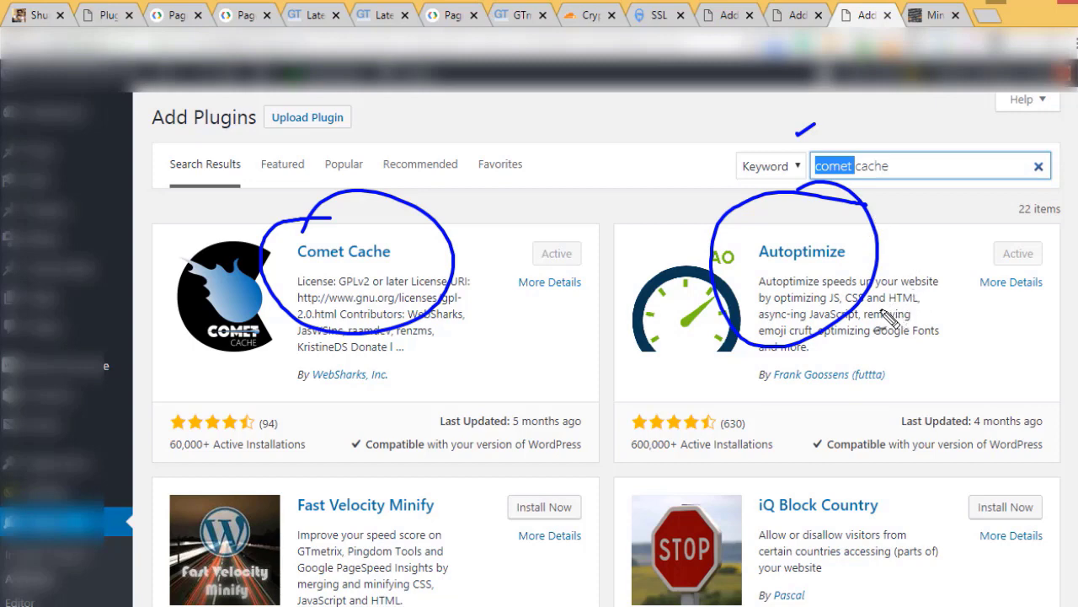
mouse_move(887, 315)
left_mouse_down()
mouse_move(874, 345)
mouse_move(868, 303)
left_mouse_up()
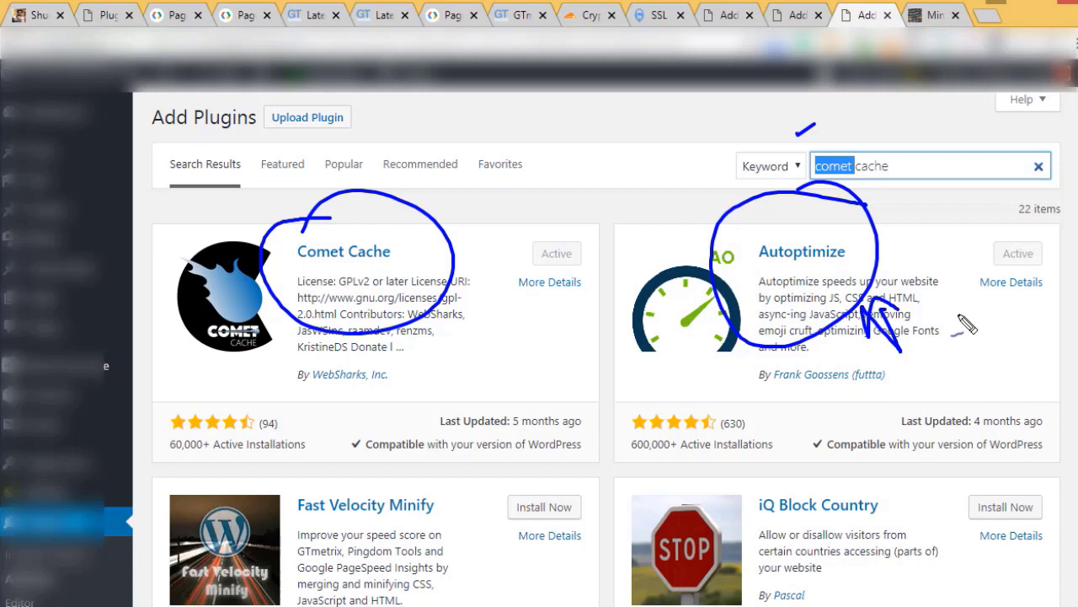
key("Escape")
Switch to the website's GTmetrix performance report and examine its Requests figure.
left_click(512, 18)
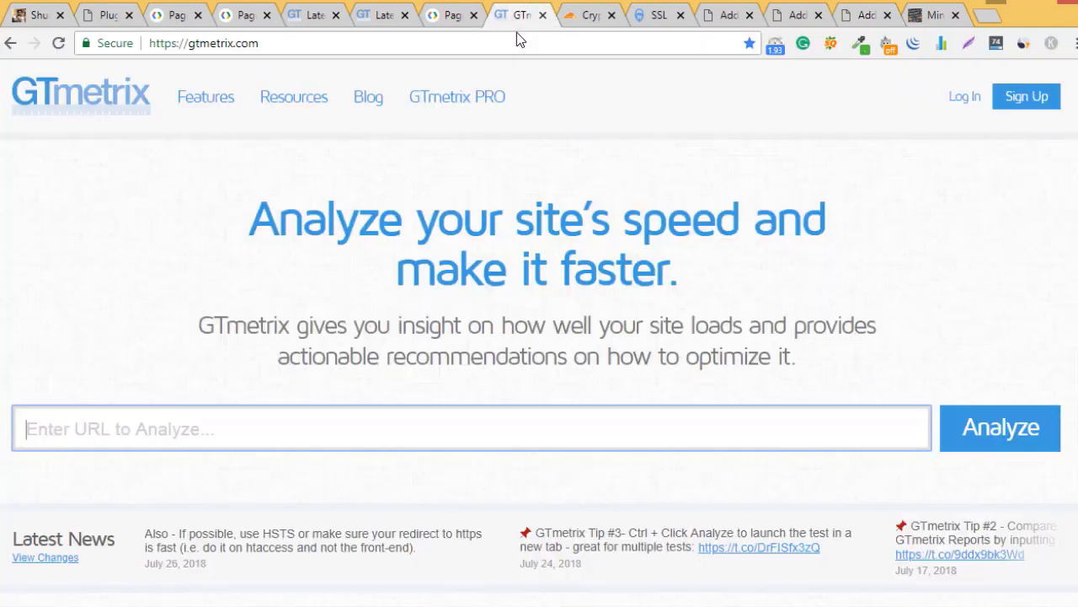
left_click(379, 17)
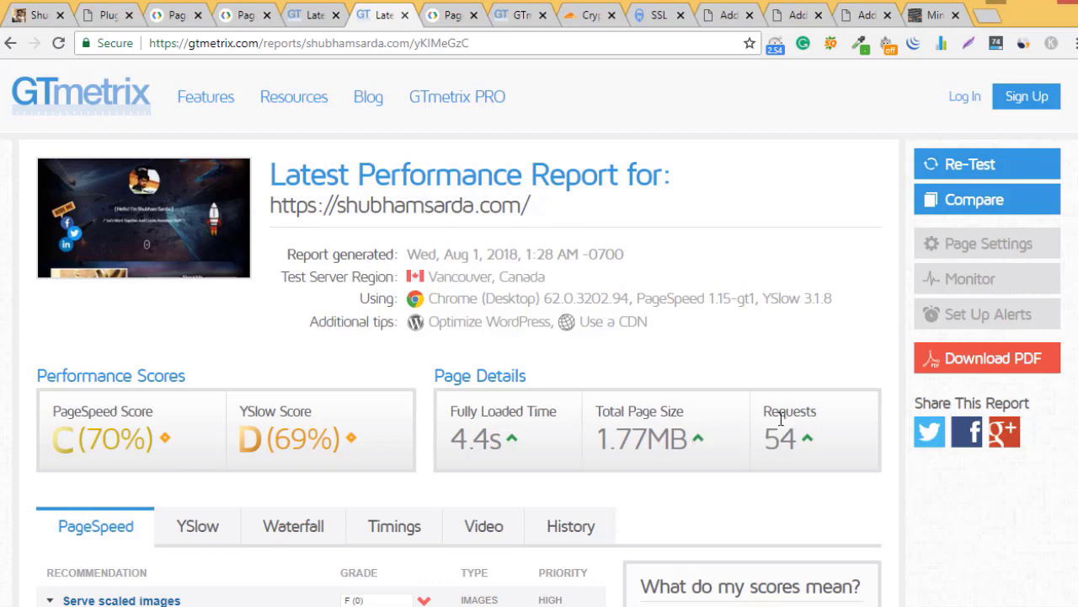
key("ctrl+2")
left_click_drag(753, 456, 761, 452)
left_click_drag(765, 368, 722, 400)
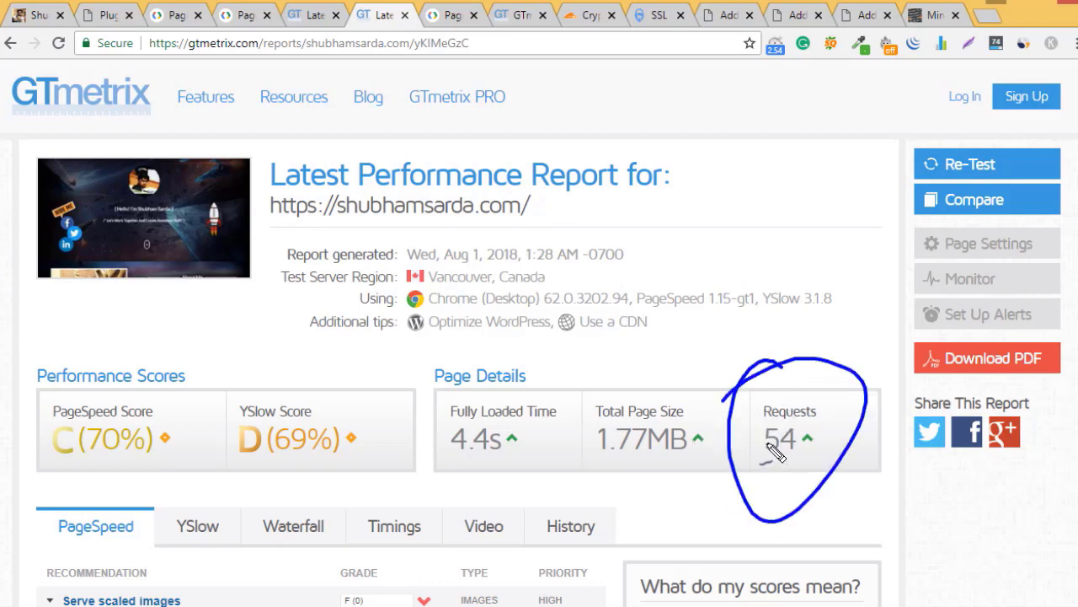
key("Escape")
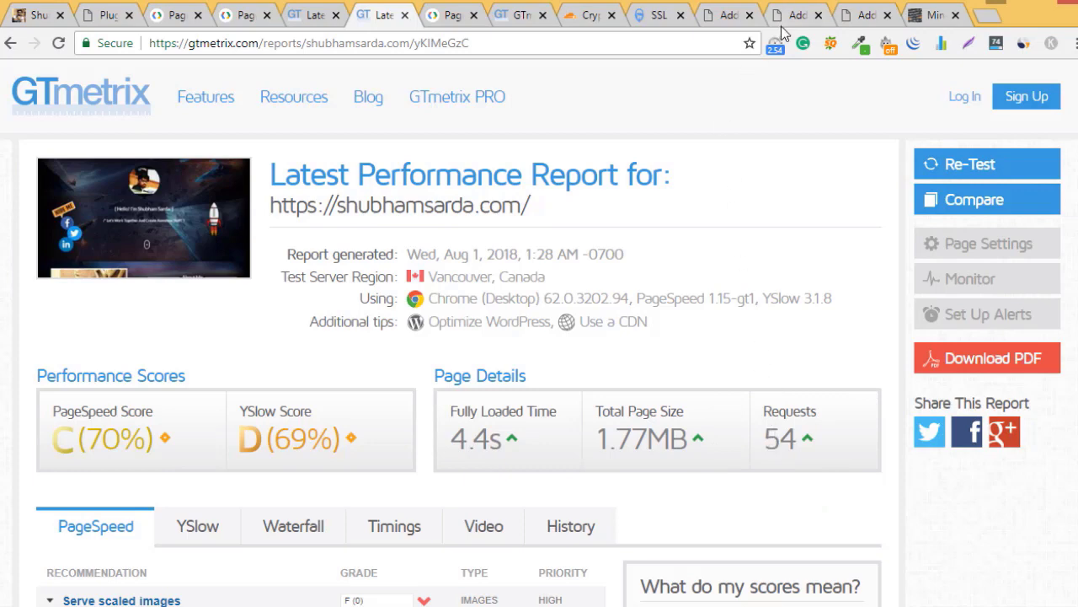
Return to the "comet cache" plugin search results and compare the Autoptimize and Comet Cache cards.
left_click(863, 15)
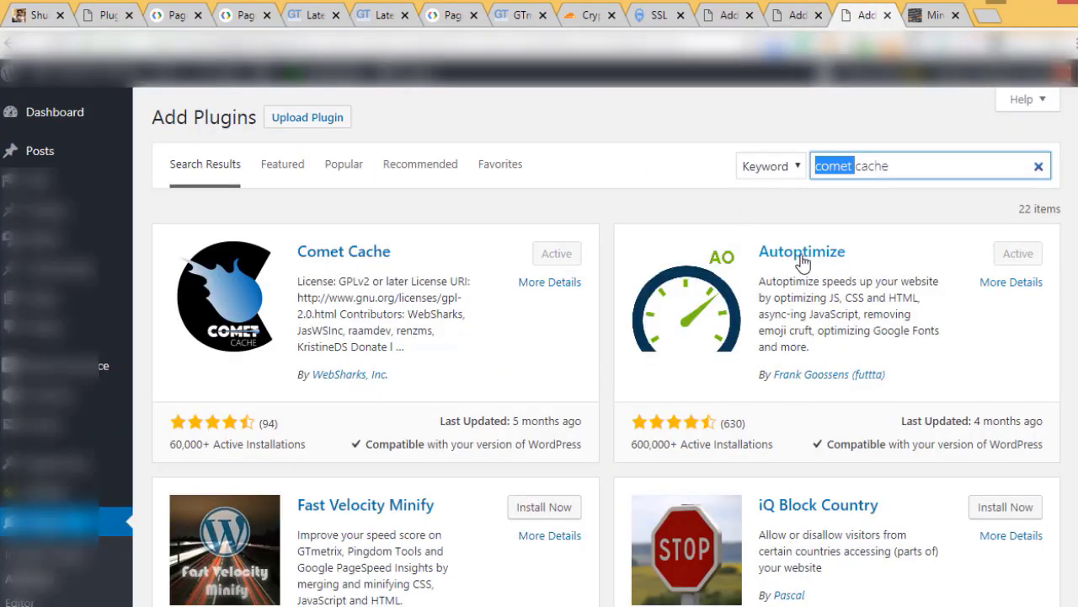
mouse_move(792, 217)
left_mouse_down()
mouse_move(663, 354)
mouse_move(666, 307)
left_mouse_up()
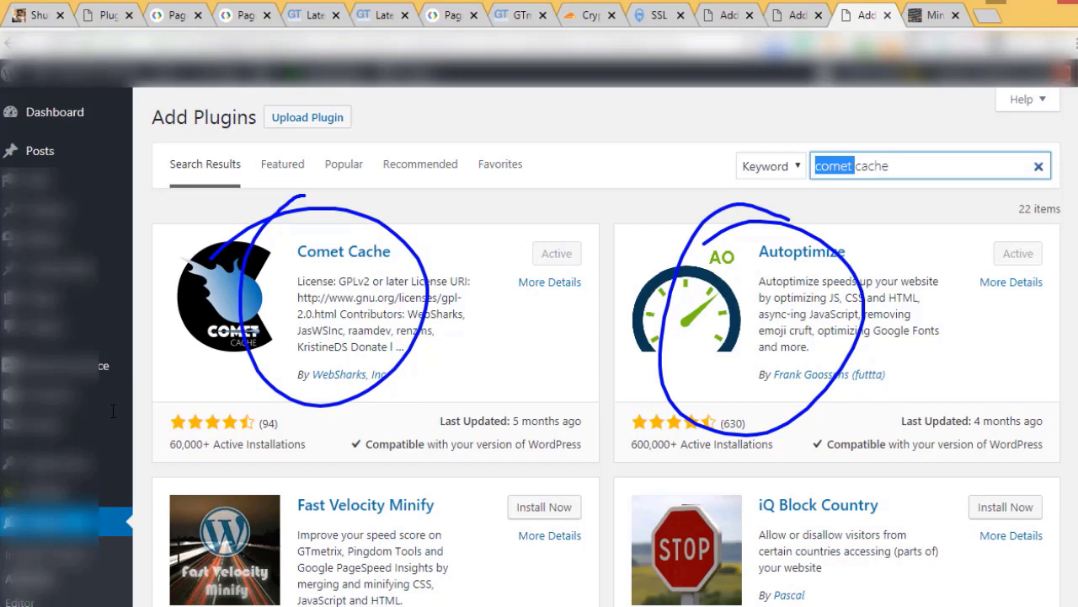
mouse_move(559, 126)
left_mouse_down()
mouse_move(616, 157)
mouse_move(686, 140)
mouse_move(710, 94)
mouse_move(823, 108)
mouse_move(848, 85)
mouse_move(890, 82)
left_mouse_up()
mouse_move(626, 218)
left_mouse_down()
mouse_move(653, 190)
mouse_move(692, 192)
mouse_move(729, 151)
mouse_move(796, 132)
mouse_move(793, 165)
left_mouse_up()
mouse_move(863, 155)
left_mouse_down()
mouse_move(863, 192)
mouse_move(900, 117)
mouse_move(894, 158)
left_mouse_up()
left_click_drag(841, 229, 950, 132)
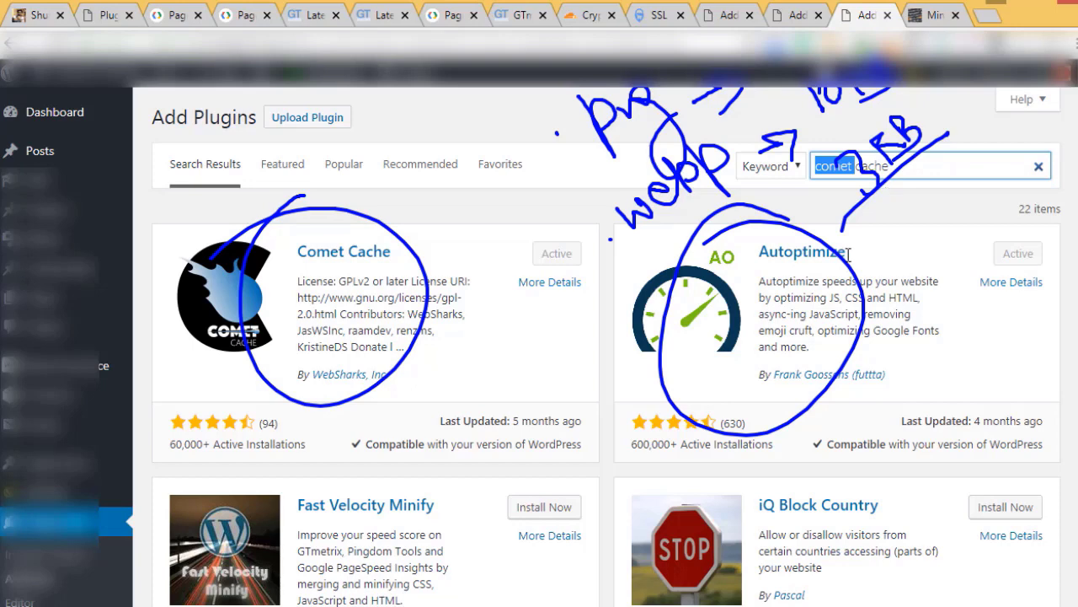
key("Escape")
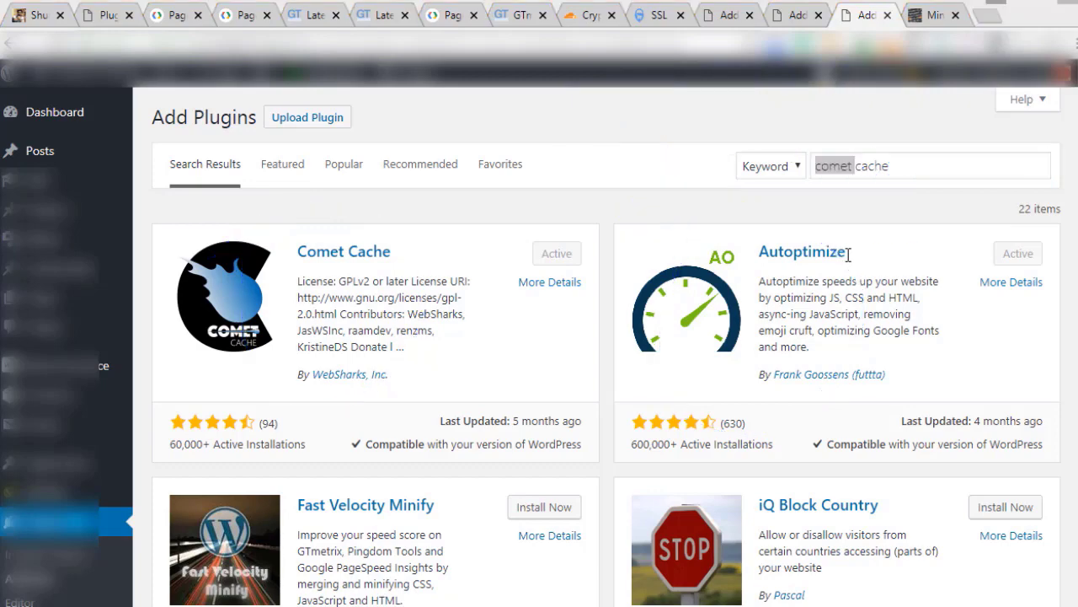
Switch to the installed plugins page and locate the Comet Cache settings entry in the WordPress admin.
left_click(105, 16)
scroll(1055, 373, "down", 8)
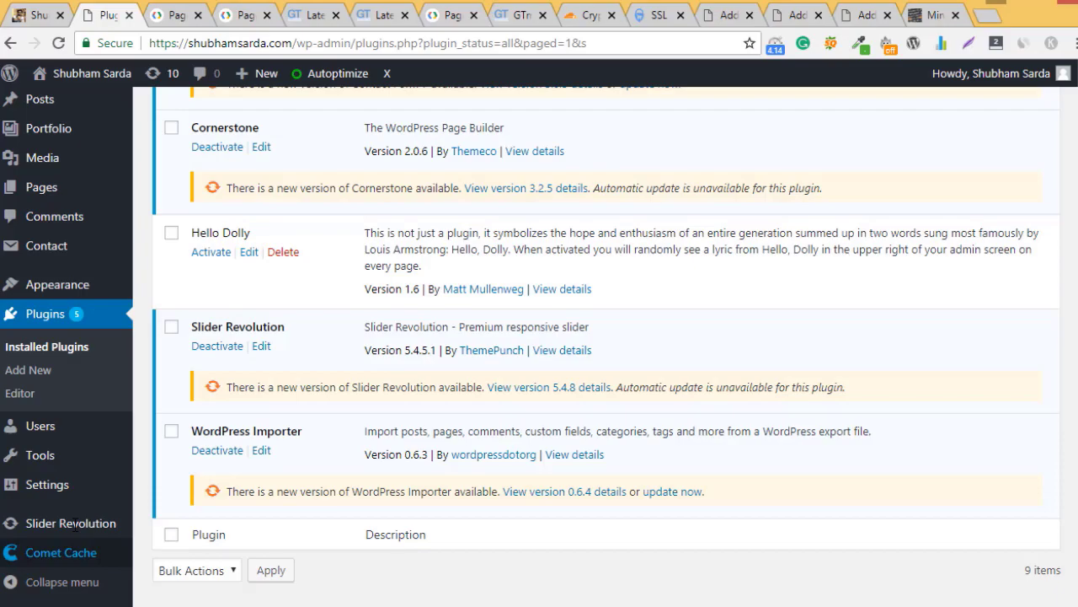
mouse_move(76, 491)
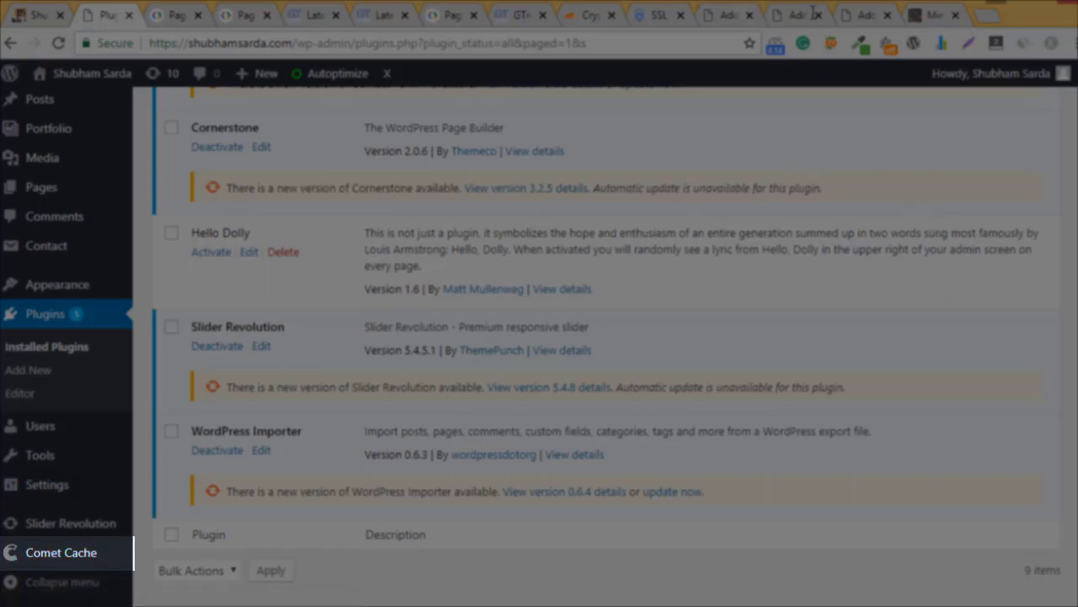
Look again at the Autoptimize and Comet Cache plugins on the Add Plugins page.
left_click(854, 15)
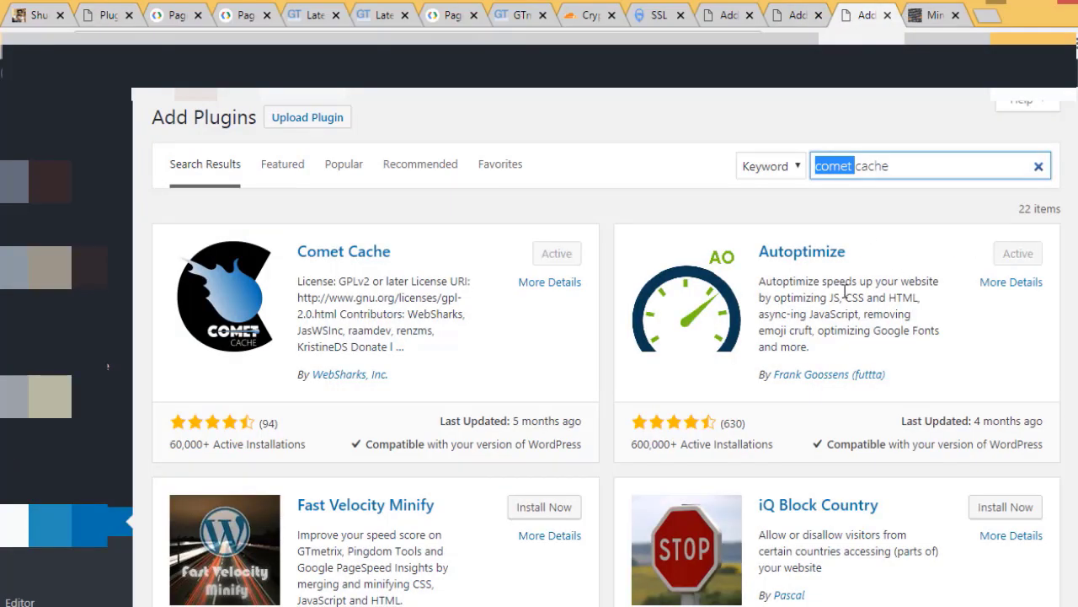
mouse_move(814, 207)
left_mouse_down()
mouse_move(867, 233)
mouse_move(855, 246)
left_mouse_up()
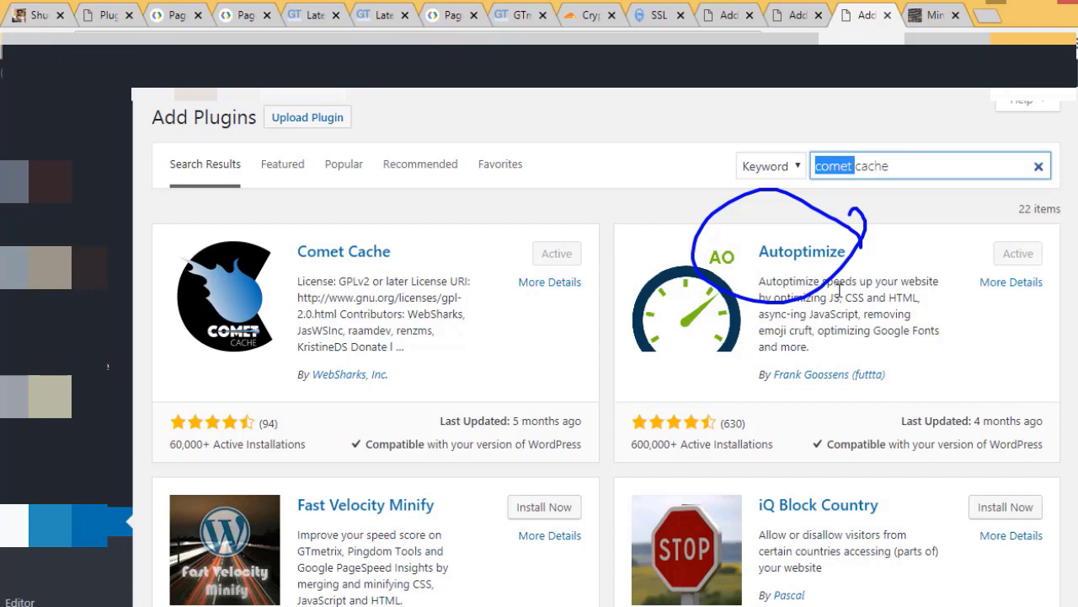
mouse_move(374, 202)
left_mouse_down()
mouse_move(387, 332)
mouse_move(371, 199)
left_mouse_up()
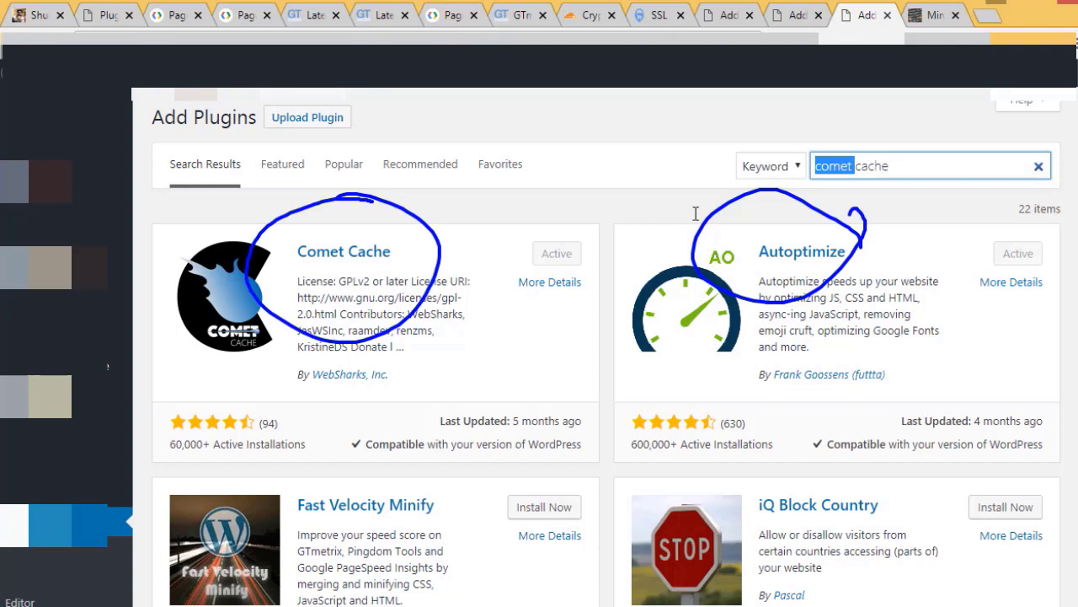
key("e")
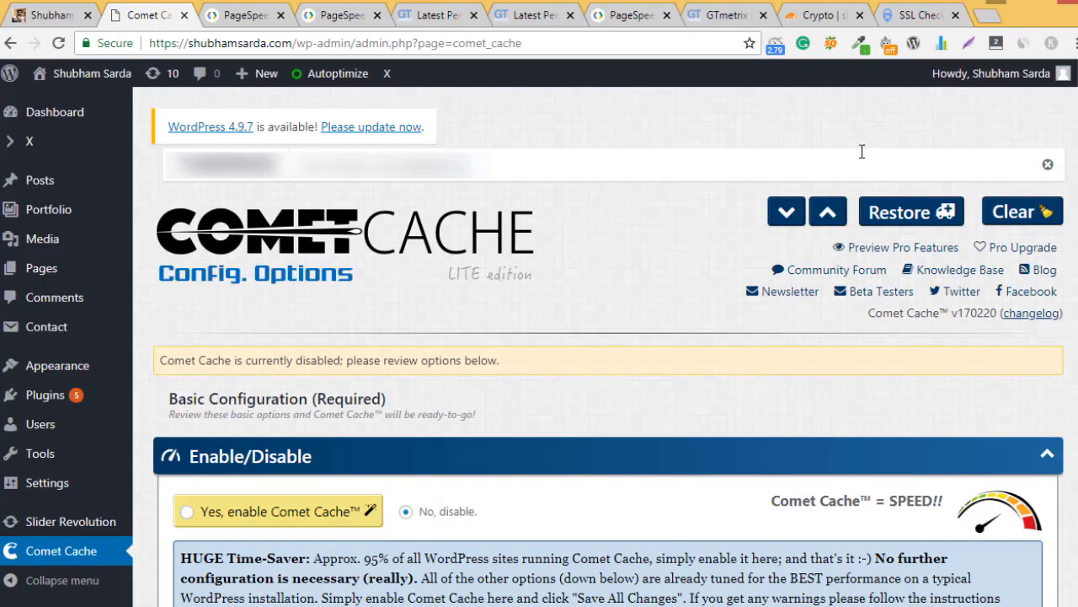
Dismiss the notice on the Comet Cache configuration page and choose "Yes, enable Comet Cache".
left_click(1048, 165)
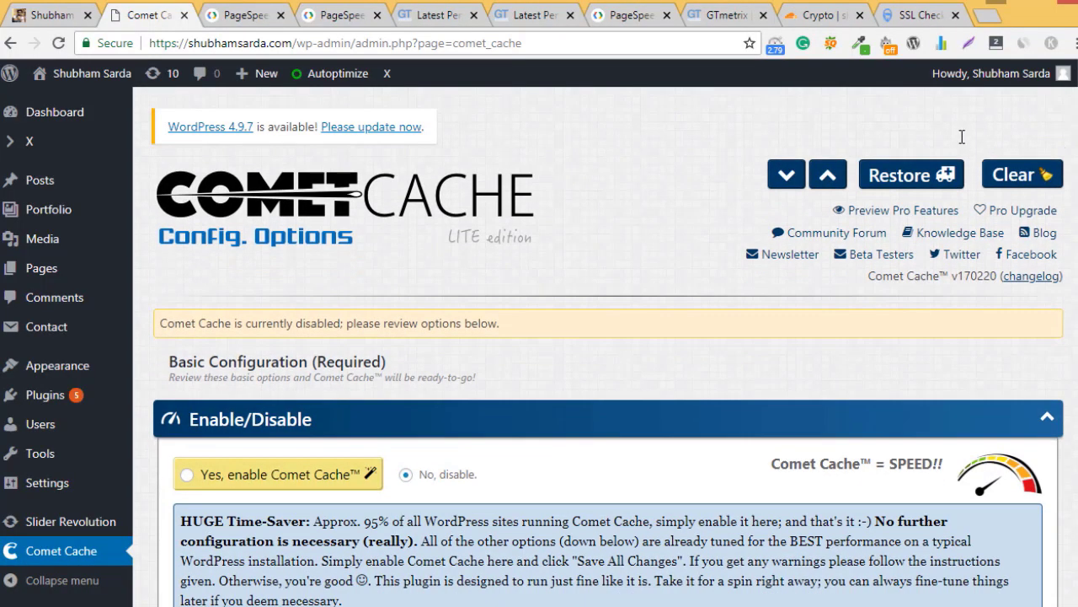
double_click(950, 141)
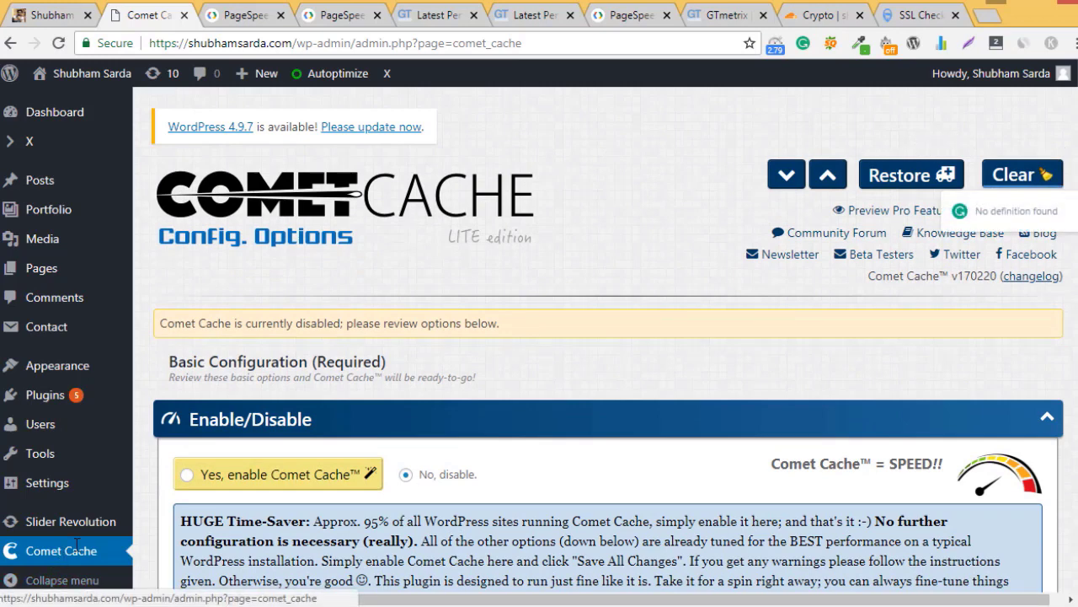
scroll(952, 243, "down", 3)
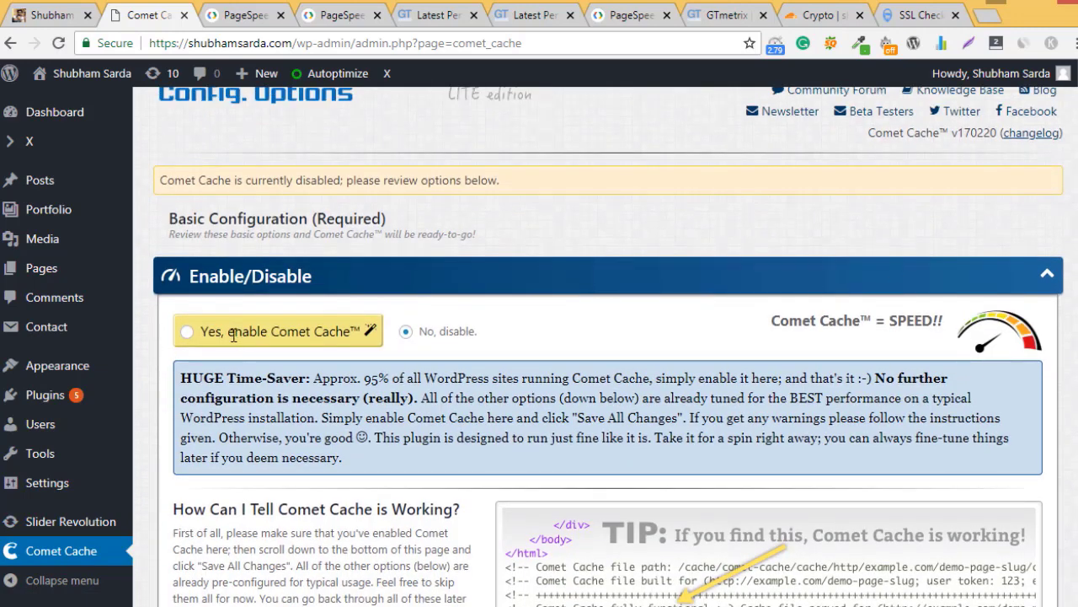
left_click(233, 335)
Set GZIP compression under Comet Cache's Apache Optimizations to "Yes, enable GZIP Compression (recommended)".
scroll(607, 345, "down", 10)
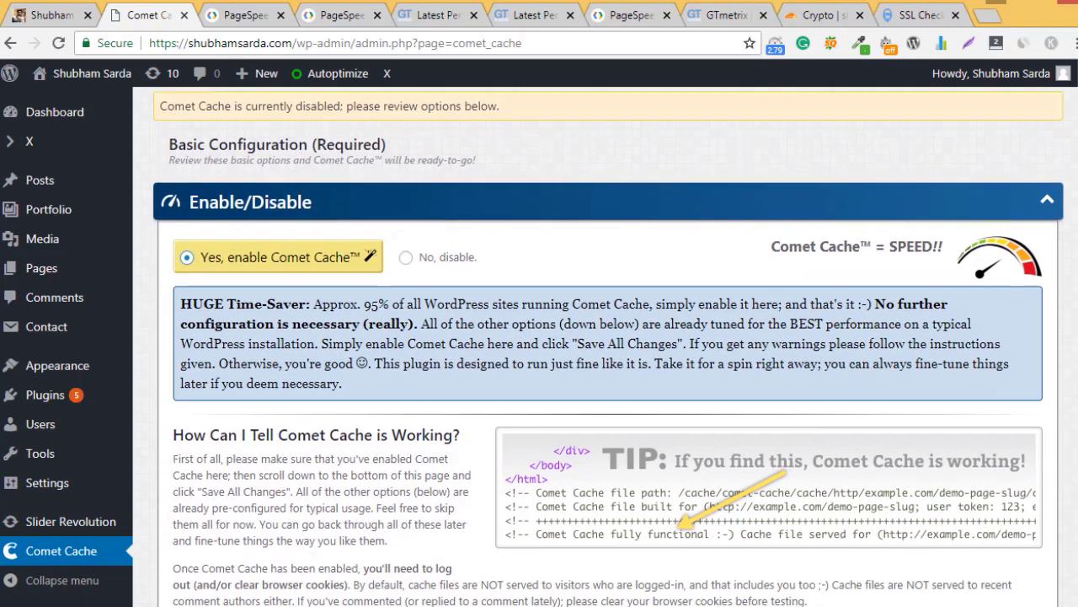
scroll(968, 406, "down", 2)
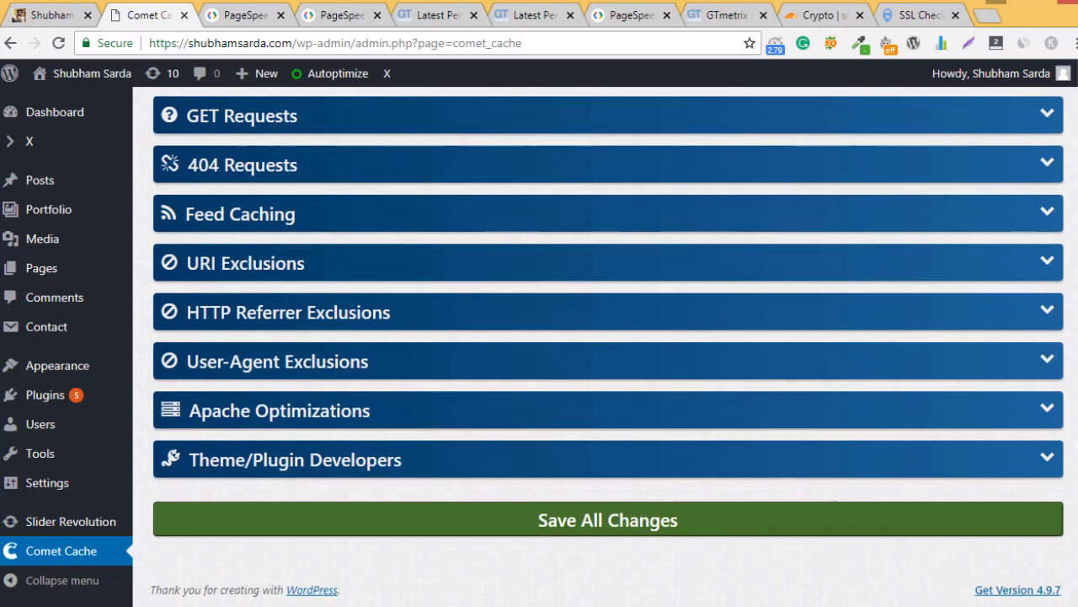
left_click(808, 410)
scroll(808, 411, "down", 5)
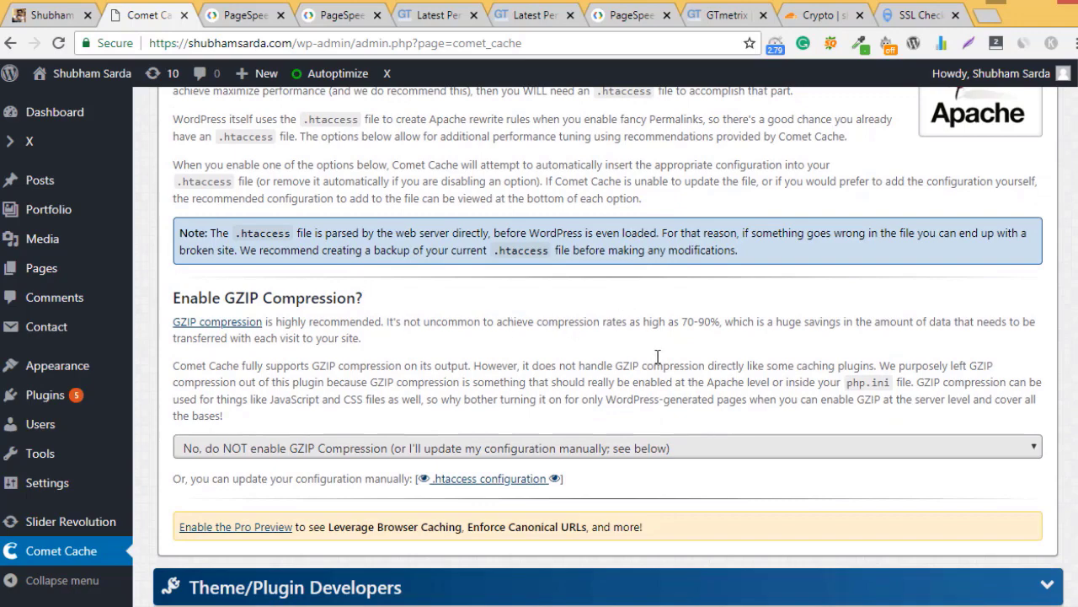
left_click(675, 447)
left_click(665, 485)
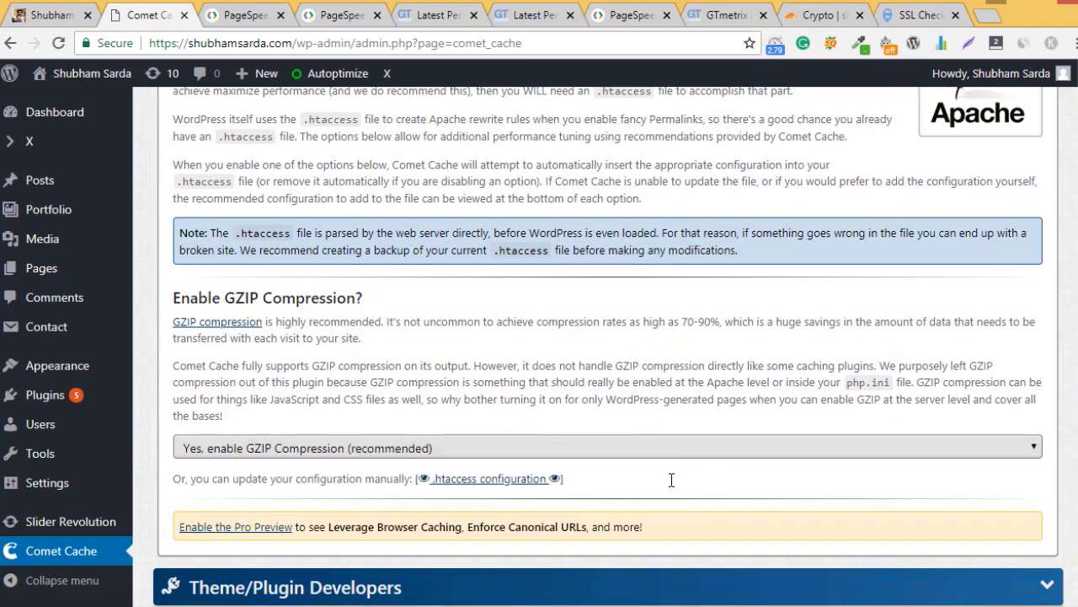
scroll(1062, 415, "up", 3)
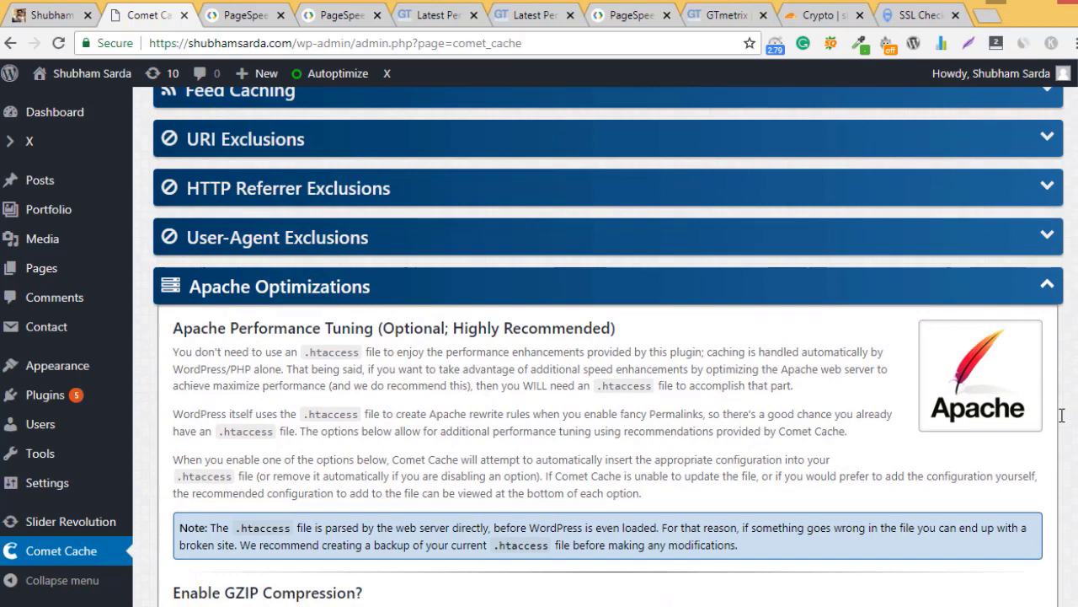
scroll(1062, 414, "down", 5)
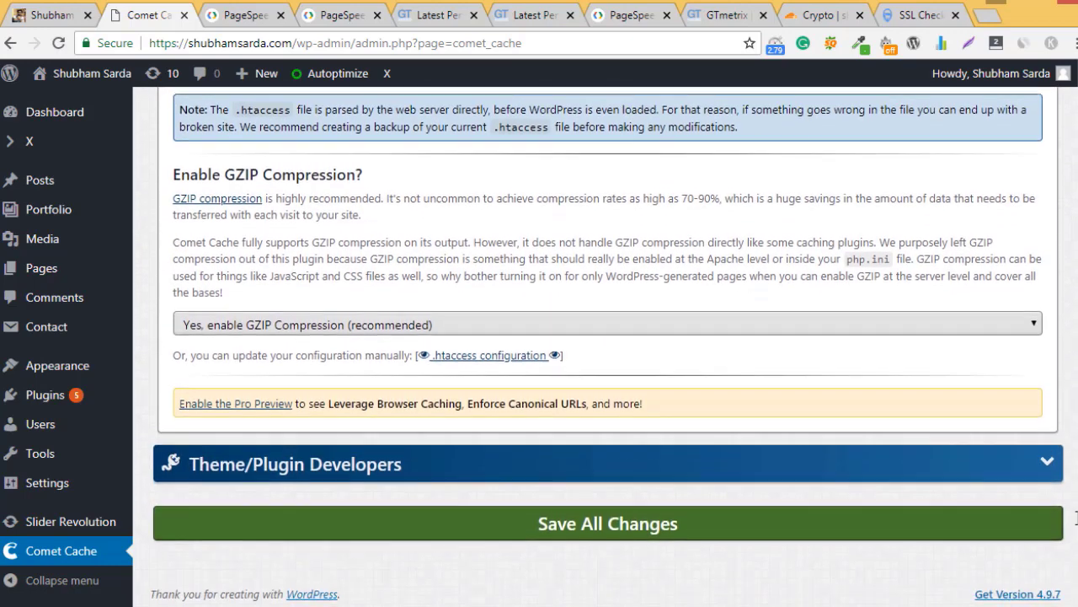
Save all changes to the Comet Cache configuration and dismiss the notice shown above the options.
left_click(601, 517)
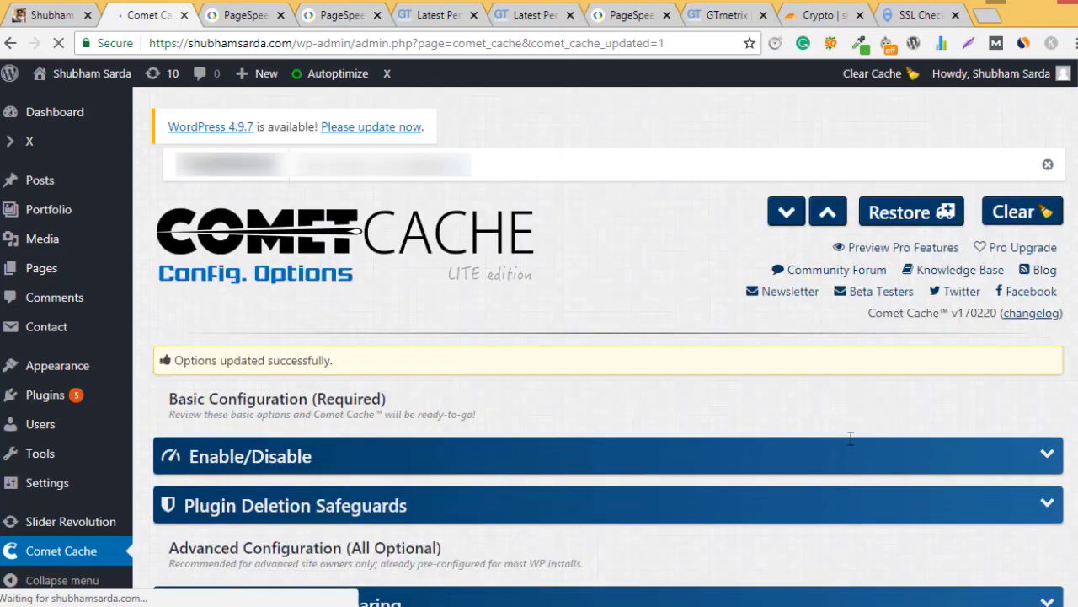
left_click(1047, 164)
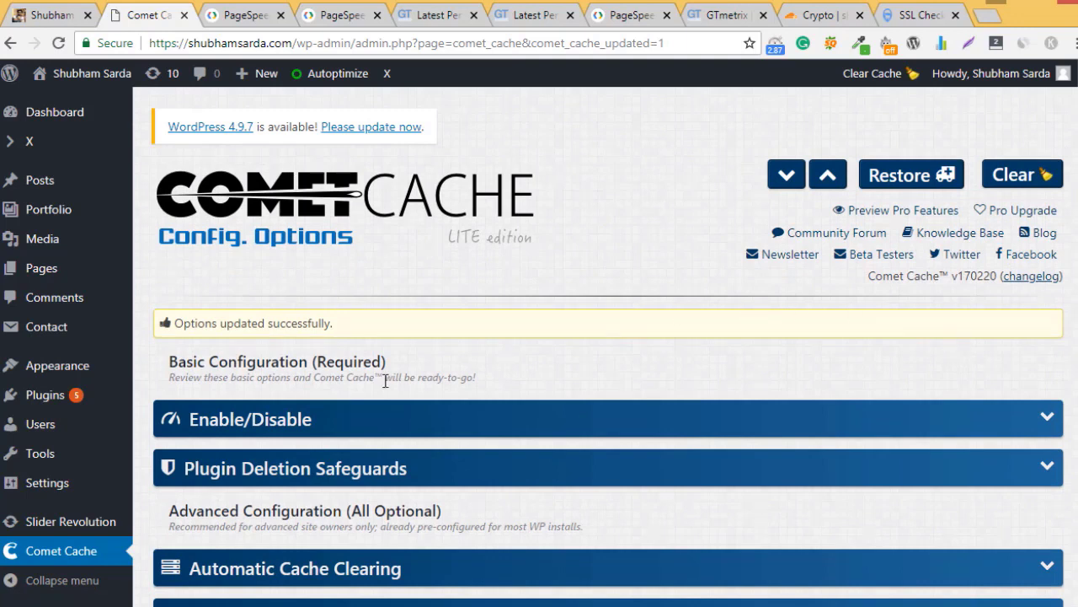
Open the Autoptimize settings from the WordPress admin in a new browser tab.
mouse_move(110, 484)
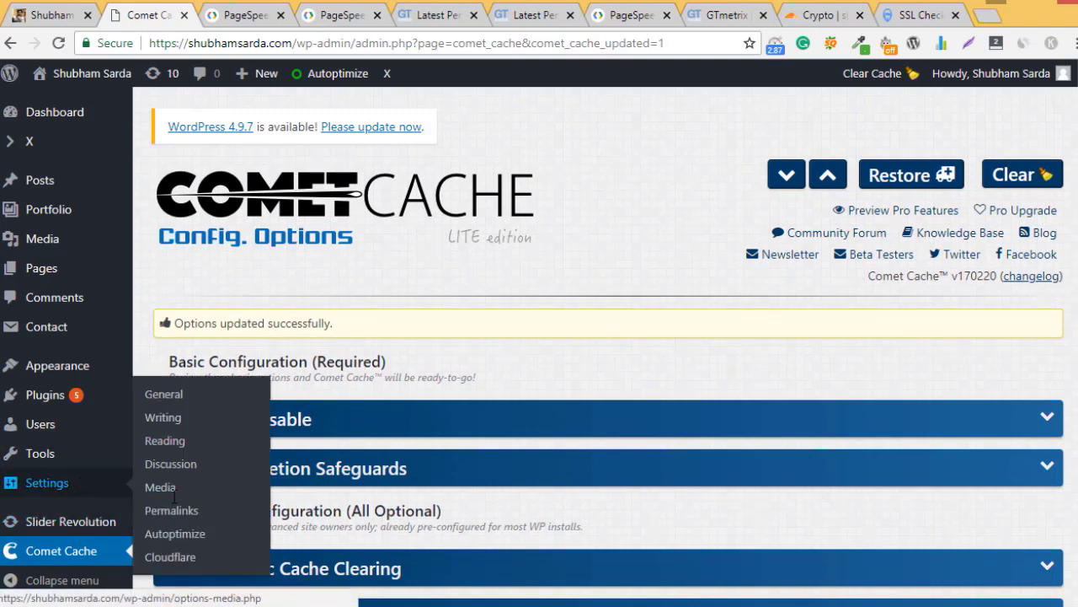
right_click(196, 534)
left_click(343, 399)
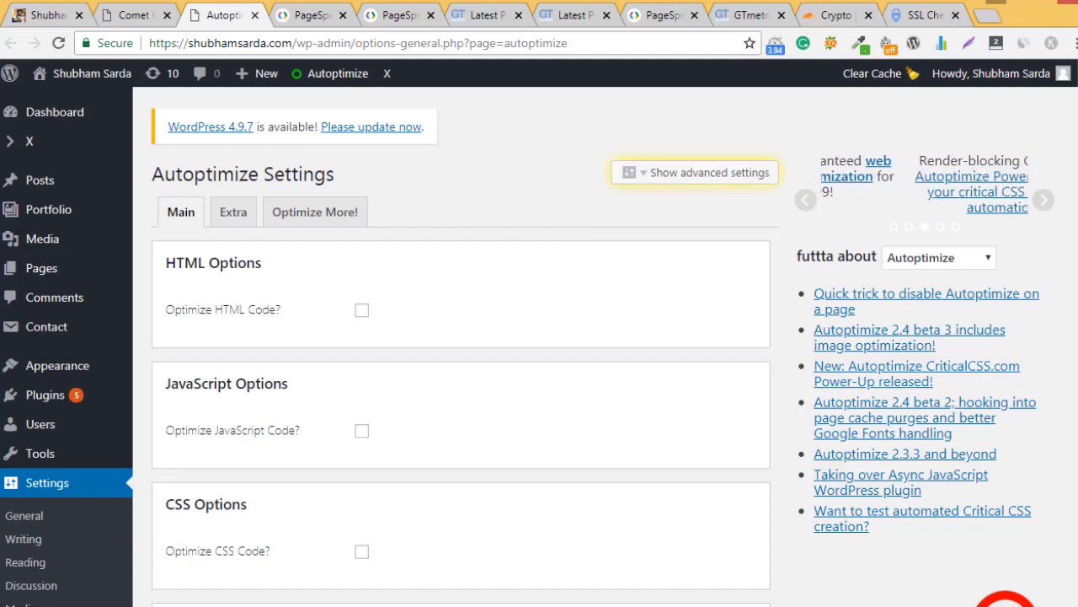
Enable the optimization of HTML code, JavaScript code and CSS code in the main Autoptimize settings.
scroll(1028, 566, "down", 2)
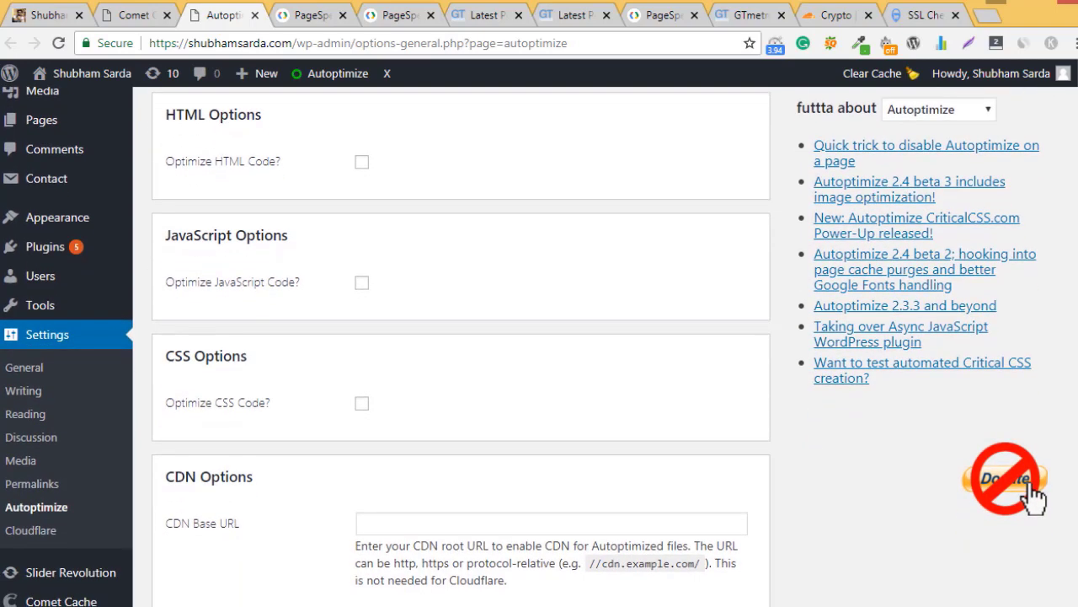
scroll(1075, 368, "up", 1)
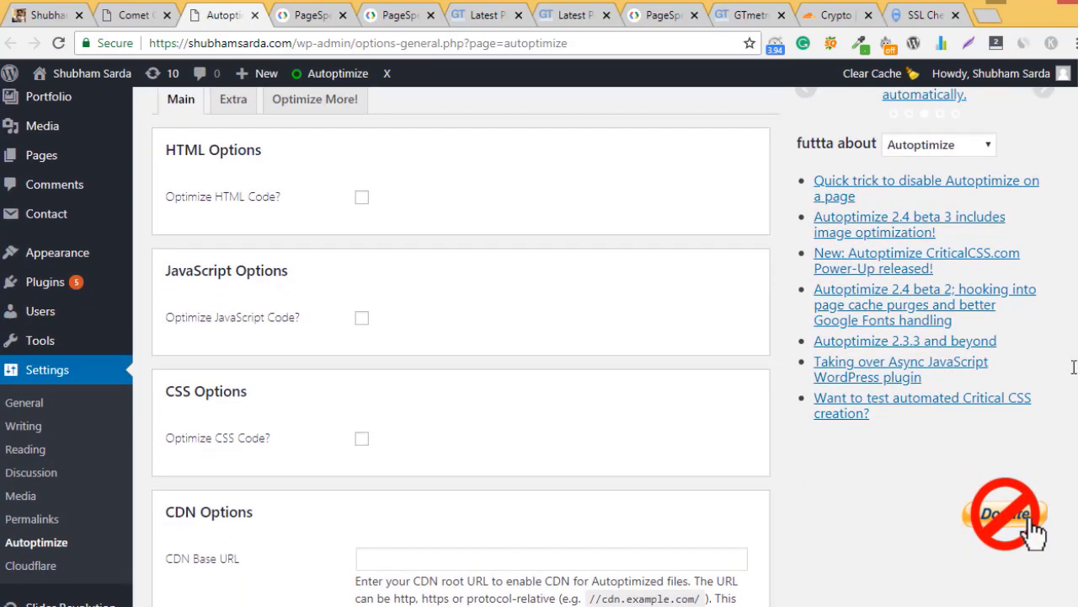
left_click(361, 196)
left_click(361, 317)
left_click(362, 438)
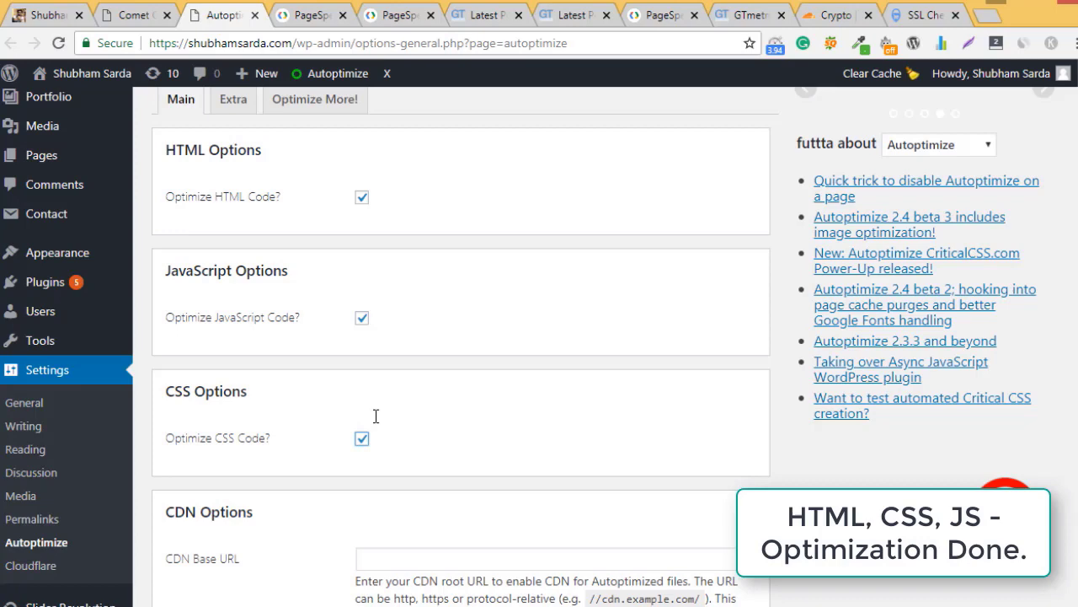
Save the Autoptimize changes while emptying the cache, and dismiss the upper notice on the reloaded page.
scroll(1075, 471, "down", 2)
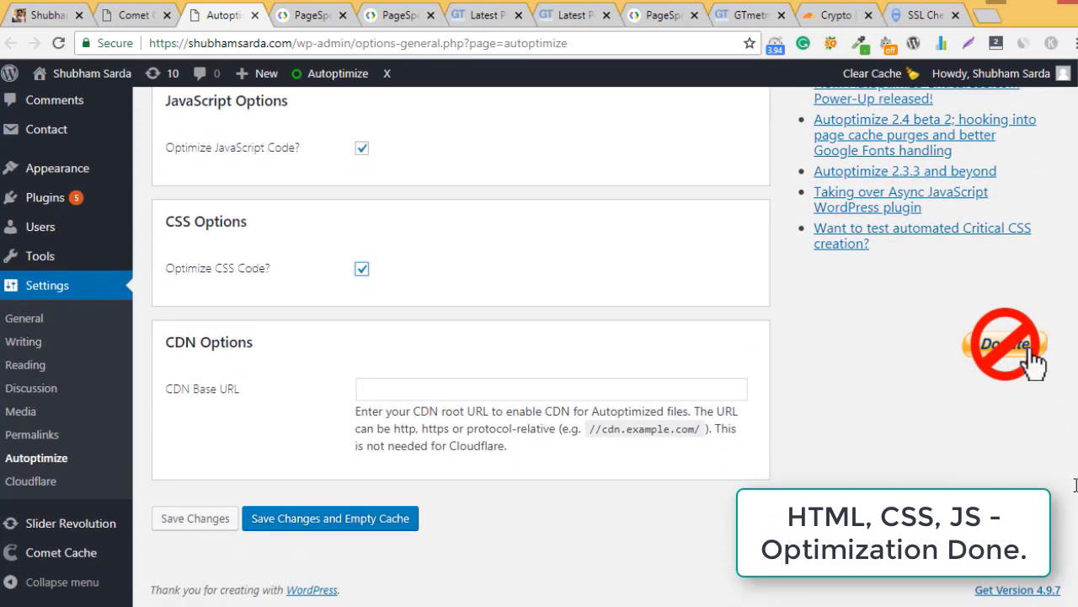
left_click(370, 516)
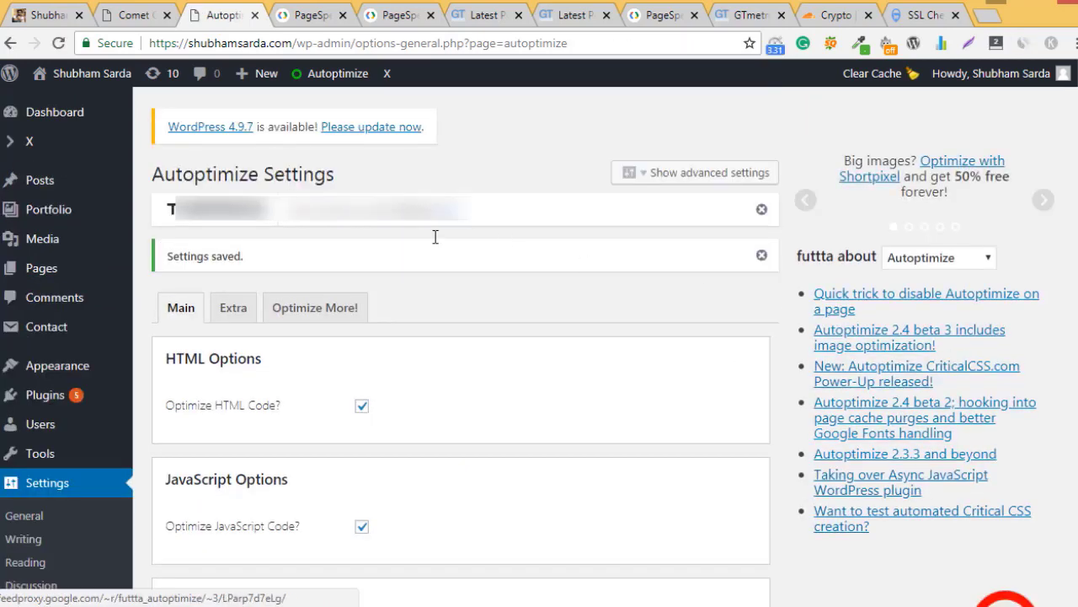
left_click(761, 209)
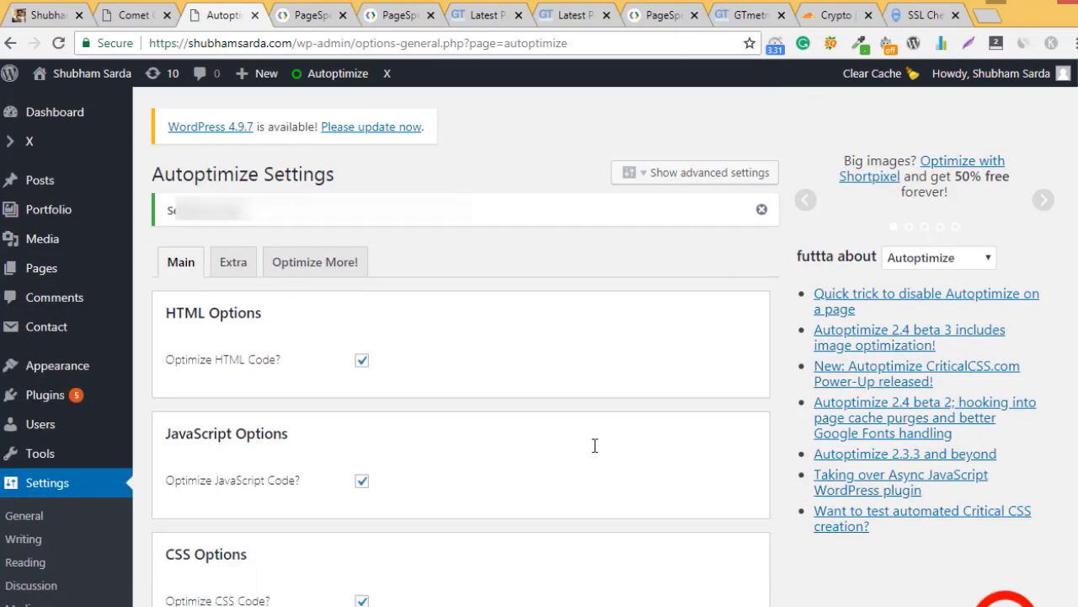
Look through Autoptimize's Extra auto-optimizations and the Optimize More! offers without changing any setting.
left_click(233, 262)
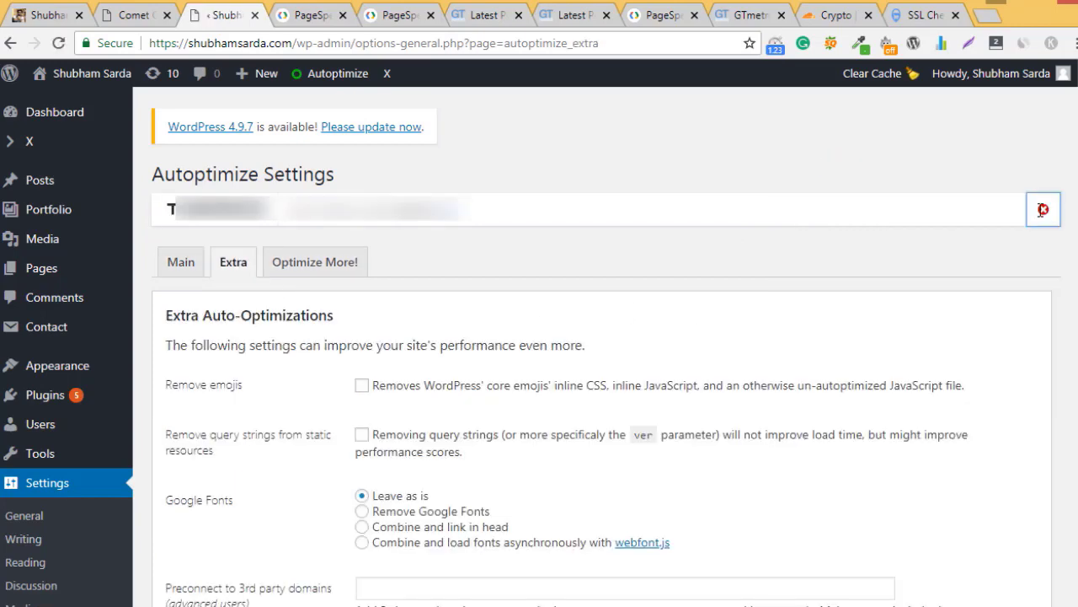
scroll(1048, 262, "down", 3)
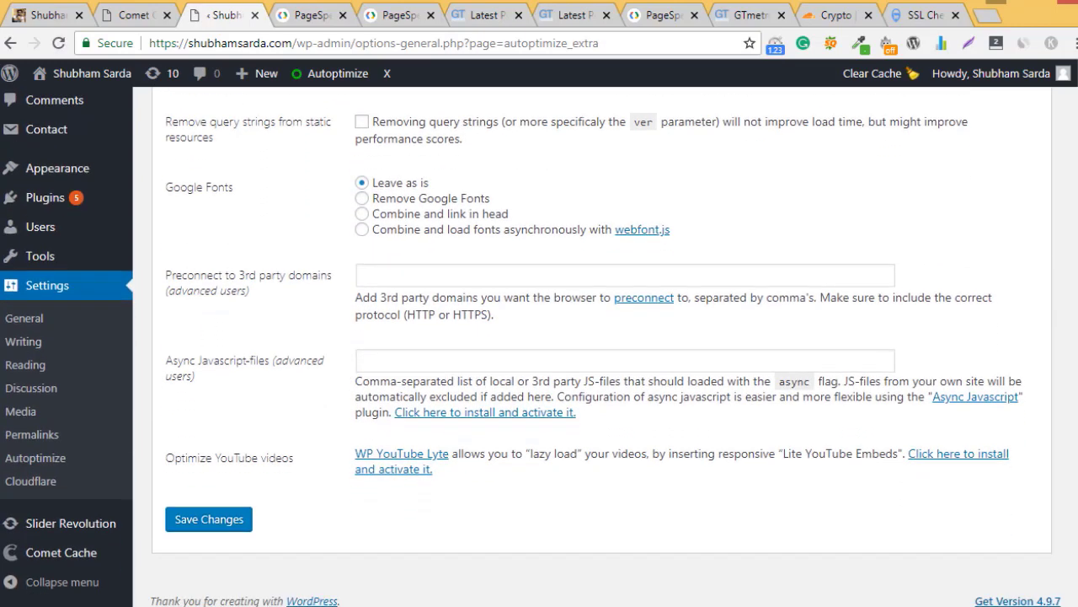
scroll(1048, 261, "up", 1)
scroll(1047, 218, "up", 2)
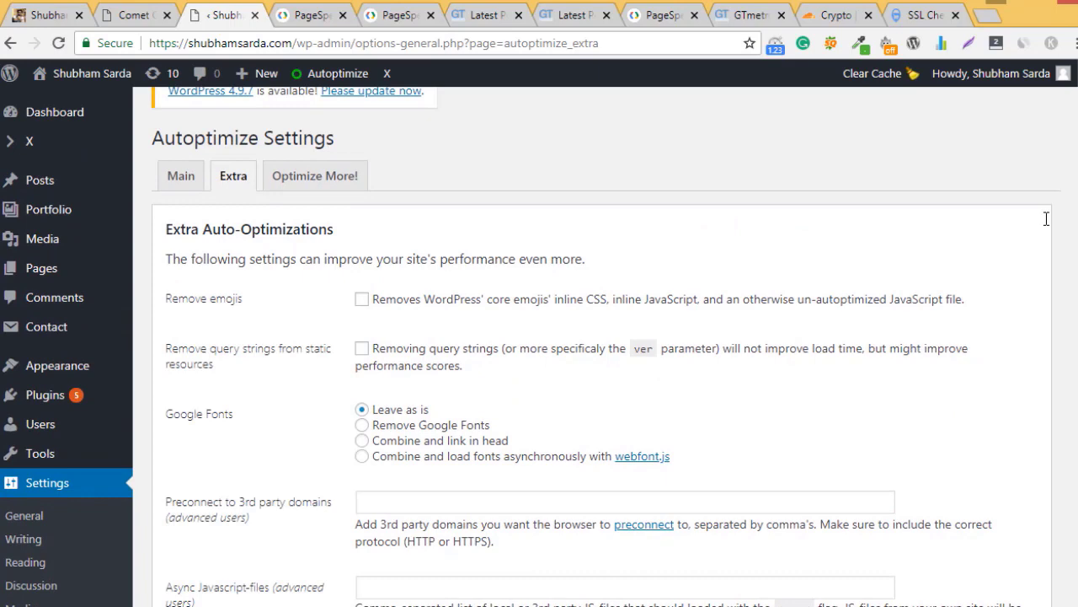
left_click(297, 180)
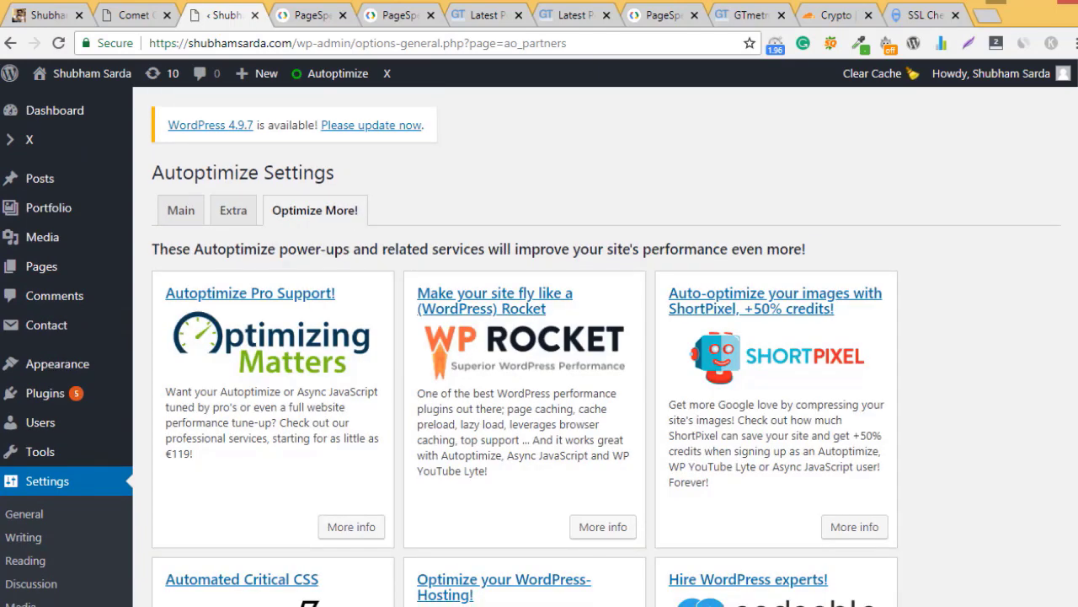
scroll(539, 345, "down", 7)
scroll(1059, 202, "up", 7)
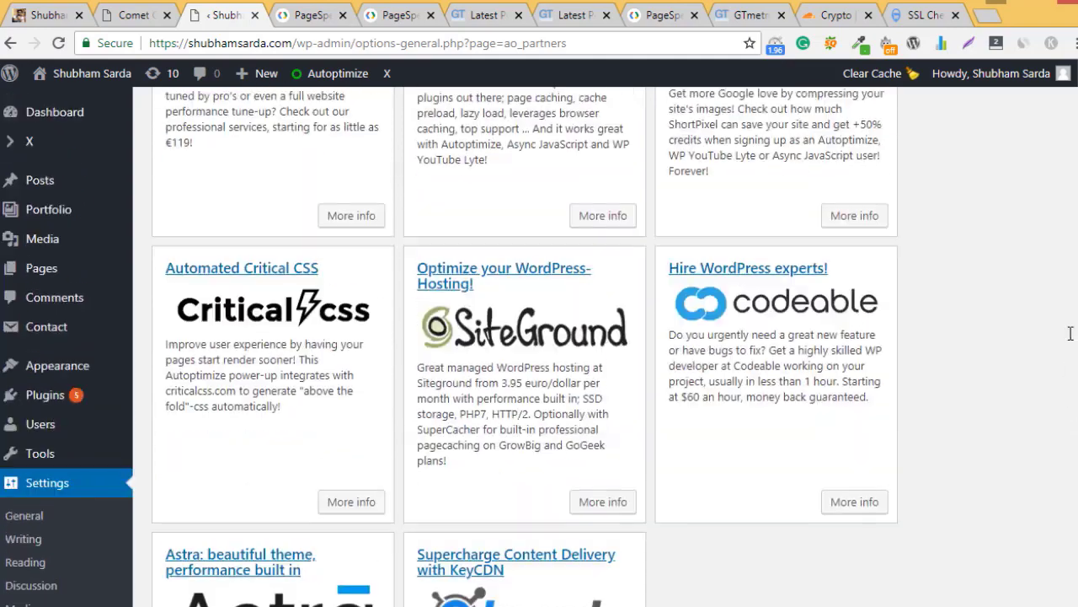
Switch back to the website's home page and reload it.
key("ctrl+shift+Tab")
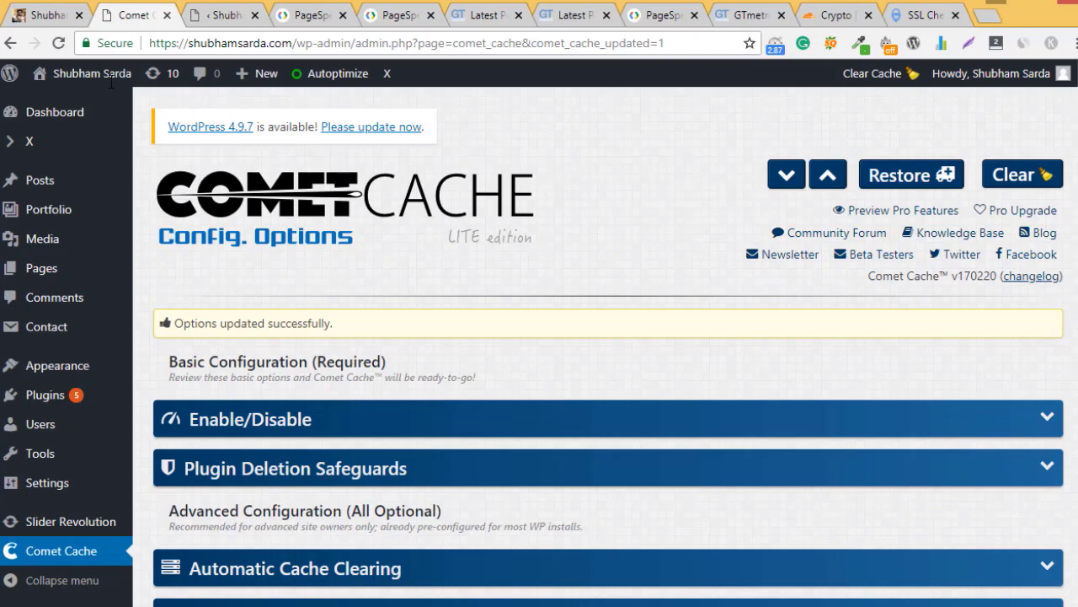
left_click(28, 15)
left_click(320, 46)
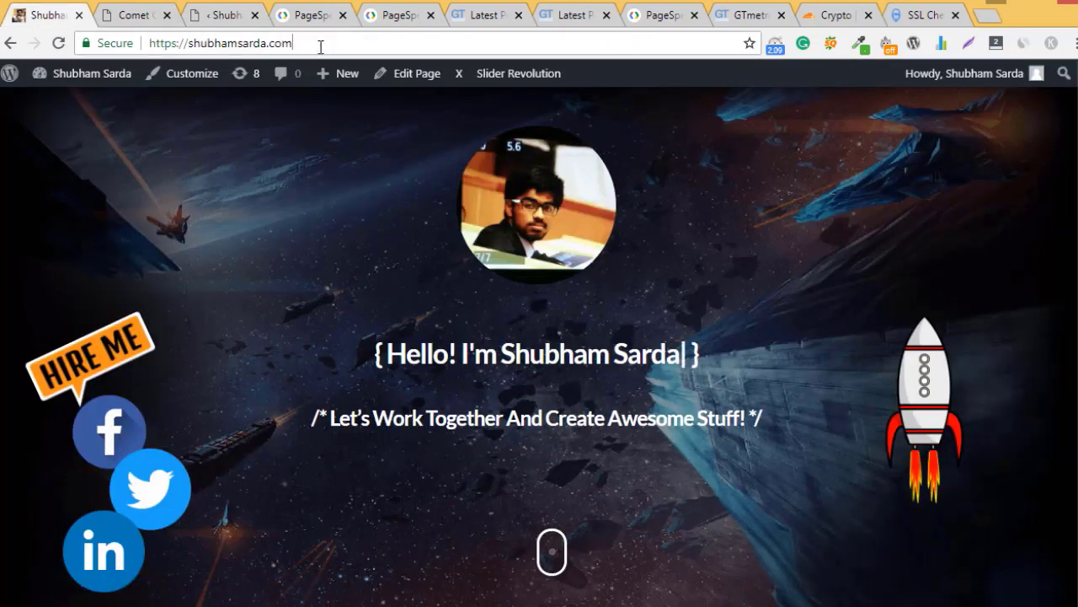
key("Return")
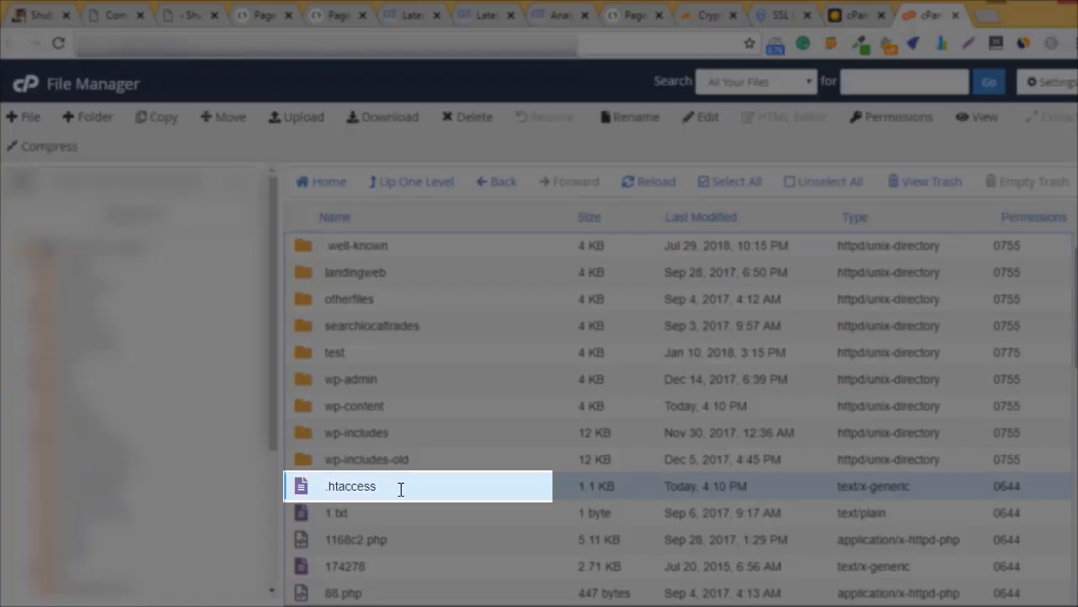
Open the site's .htaccess file for editing in cPanel File Manager and add the FastComet .htaccess optimization rules below the "# END WordPress" line.
right_click(401, 489)
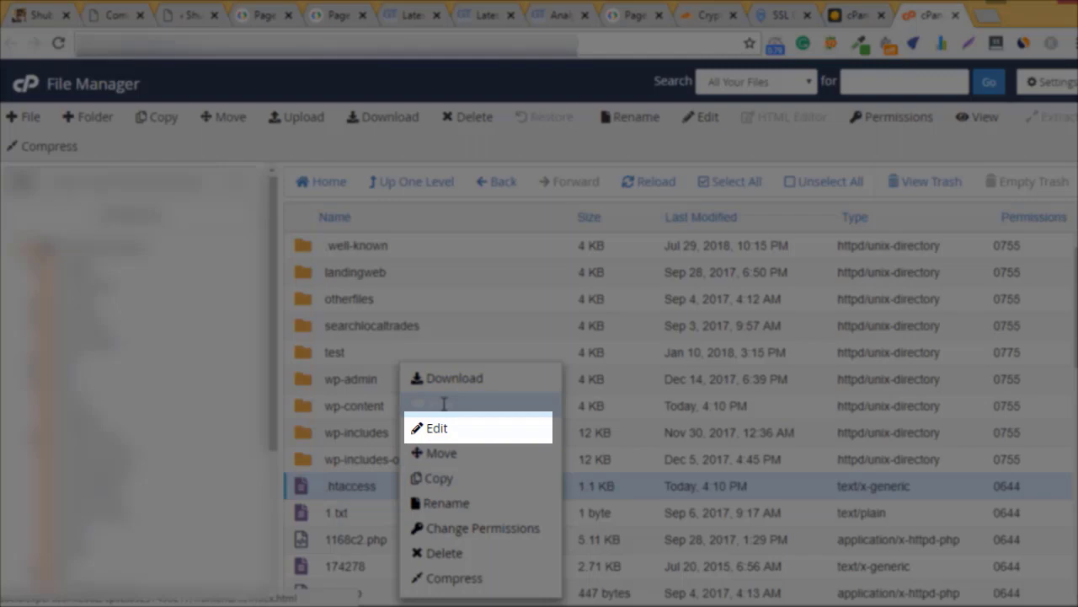
left_click(444, 424)
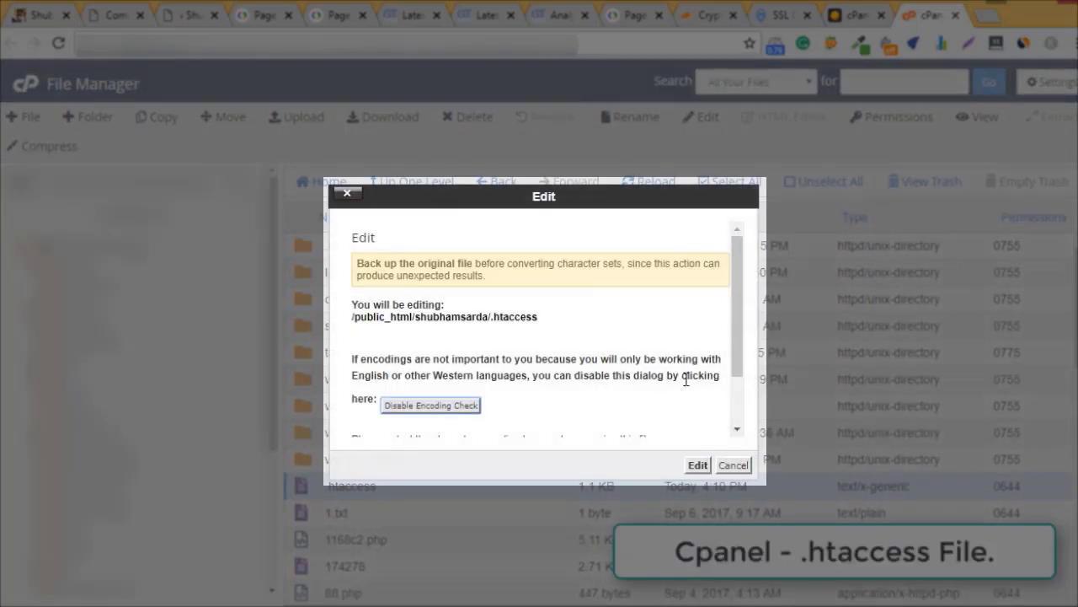
left_click(698, 465)
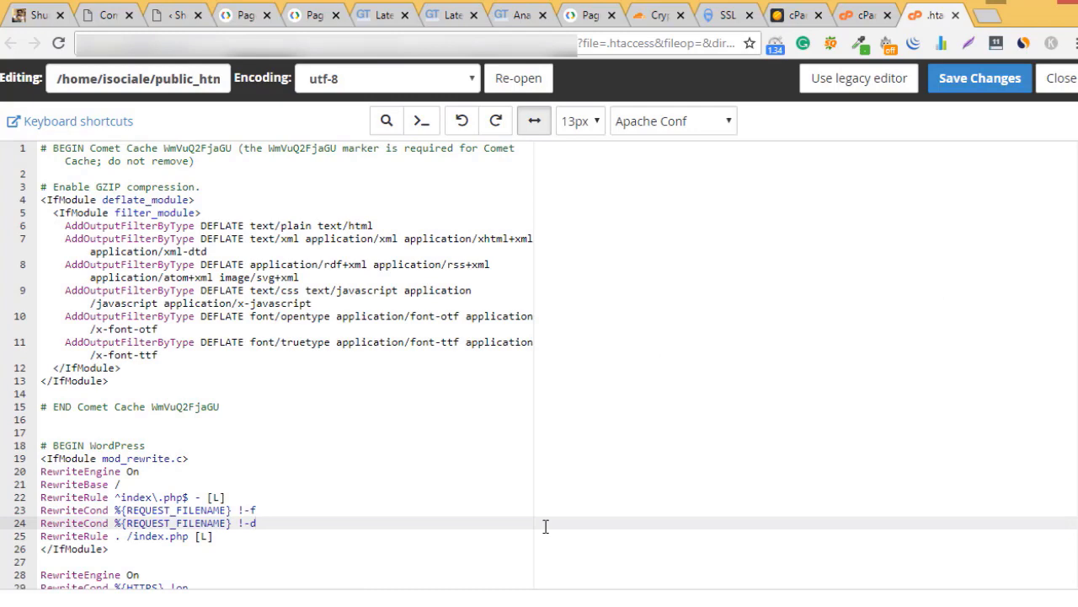
scroll(545, 525, "down", 1)
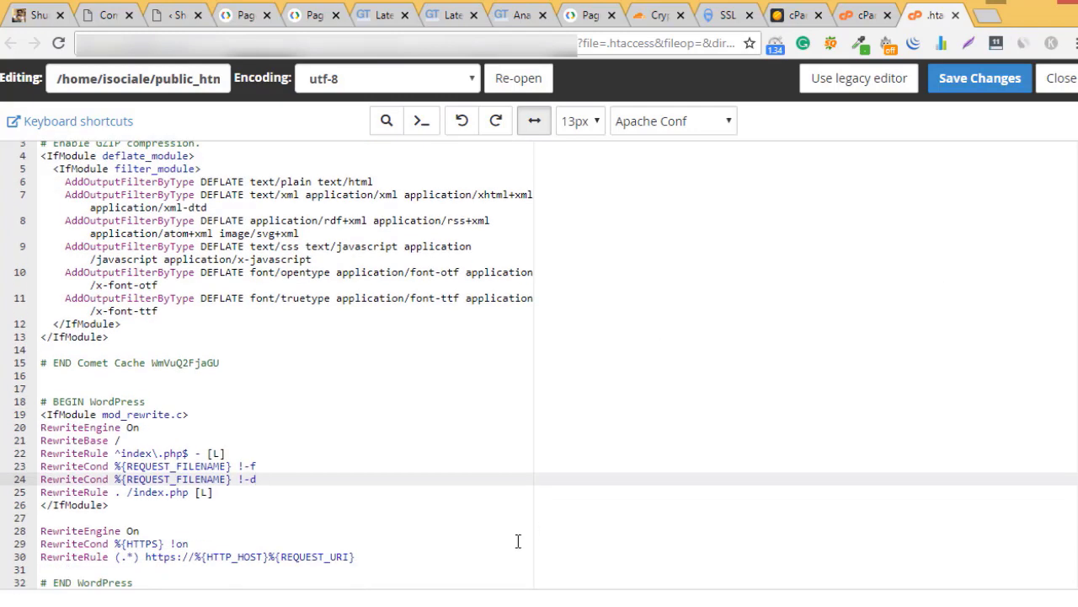
left_click(455, 577)
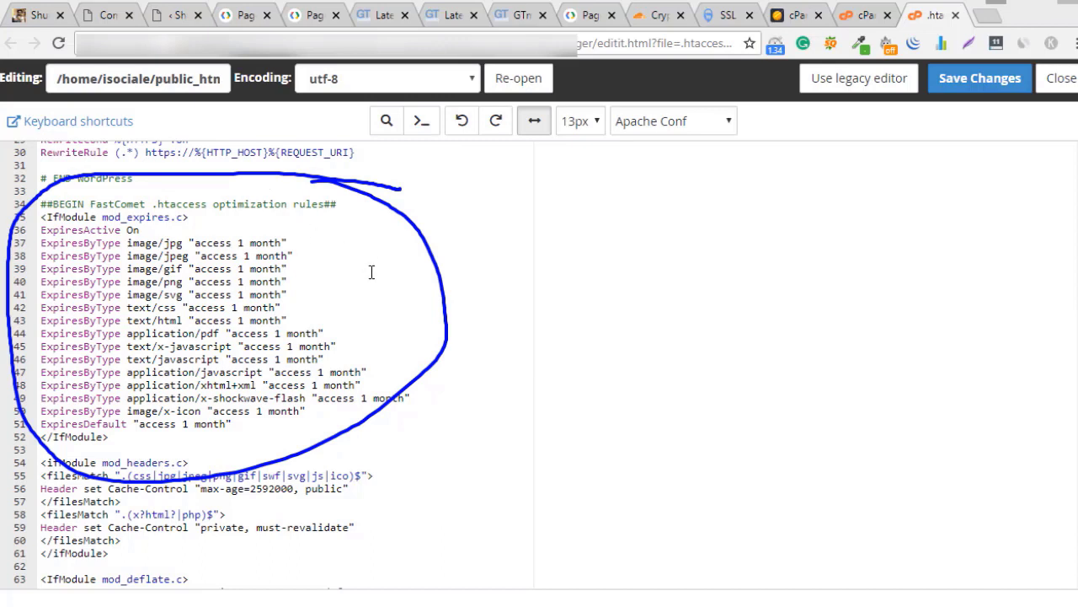
mouse_move(245, 439)
left_mouse_down()
mouse_move(99, 408)
mouse_move(59, 577)
mouse_move(364, 460)
mouse_move(242, 412)
left_mouse_up()
mouse_move(455, 204)
left_mouse_down()
mouse_move(478, 270)
mouse_move(475, 410)
left_mouse_up()
left_click_drag(514, 268, 533, 309)
mouse_move(537, 296)
left_mouse_down()
mouse_move(551, 278)
mouse_move(640, 238)
mouse_move(645, 177)
mouse_move(683, 221)
left_mouse_up()
left_click_drag(629, 282, 696, 227)
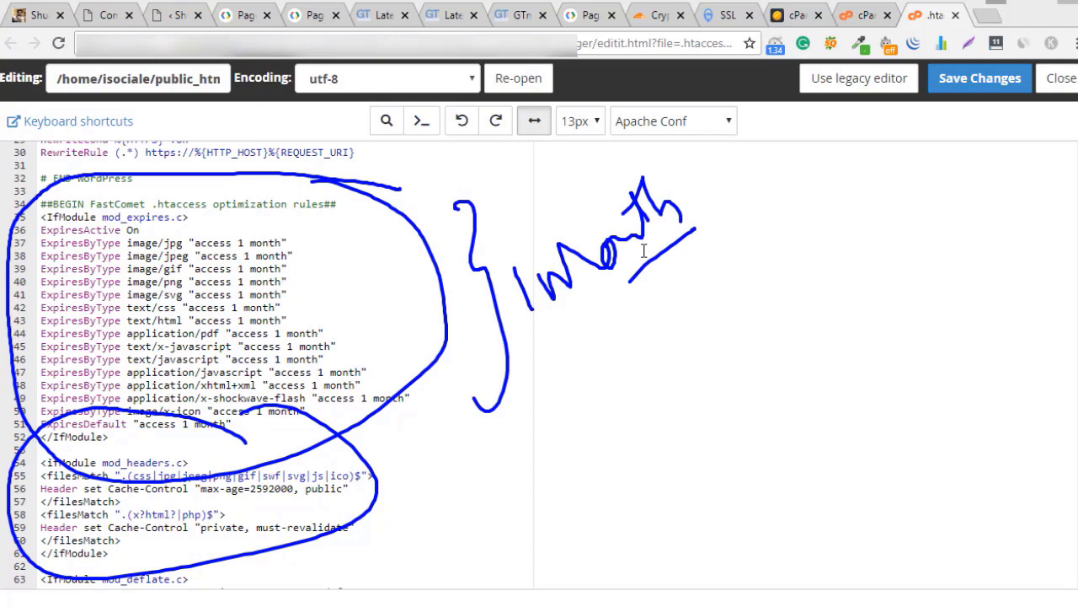
Start new performance analyses of the website's home page URL in GTmetrix and in PageSpeed Insights.
key("ctrl+8")
key("Return")
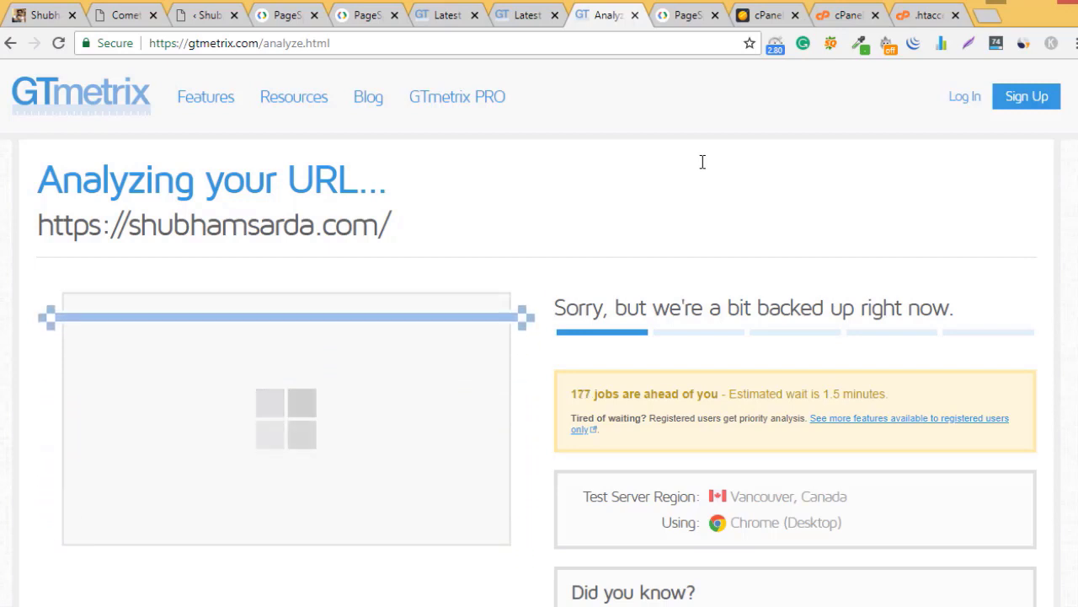
key("ctrl+Tab")
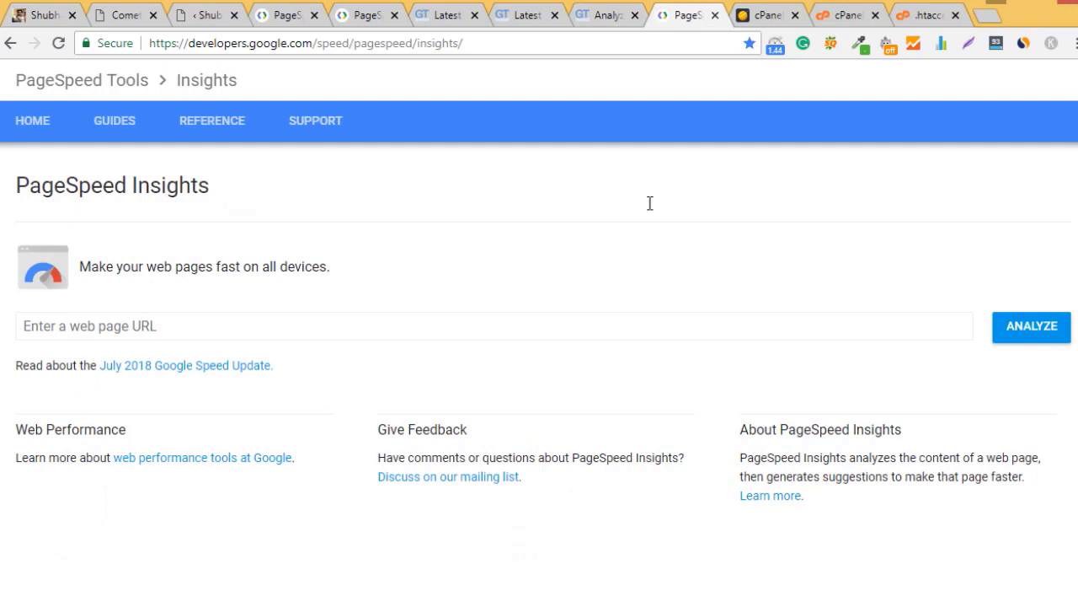
left_click(576, 327)
type("https://shubhamsarda.com/")
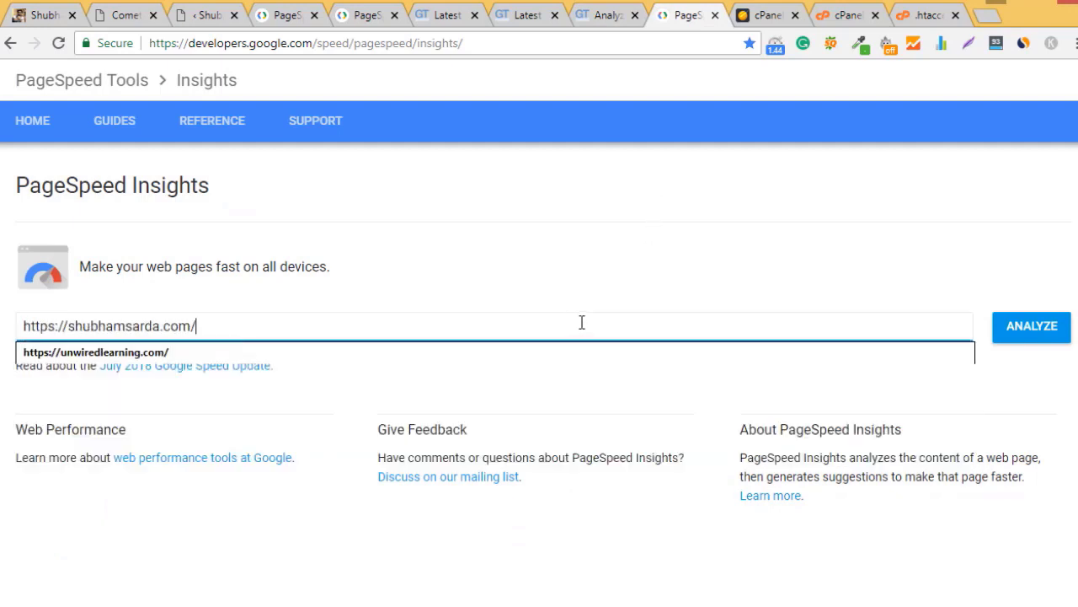
left_click(998, 333)
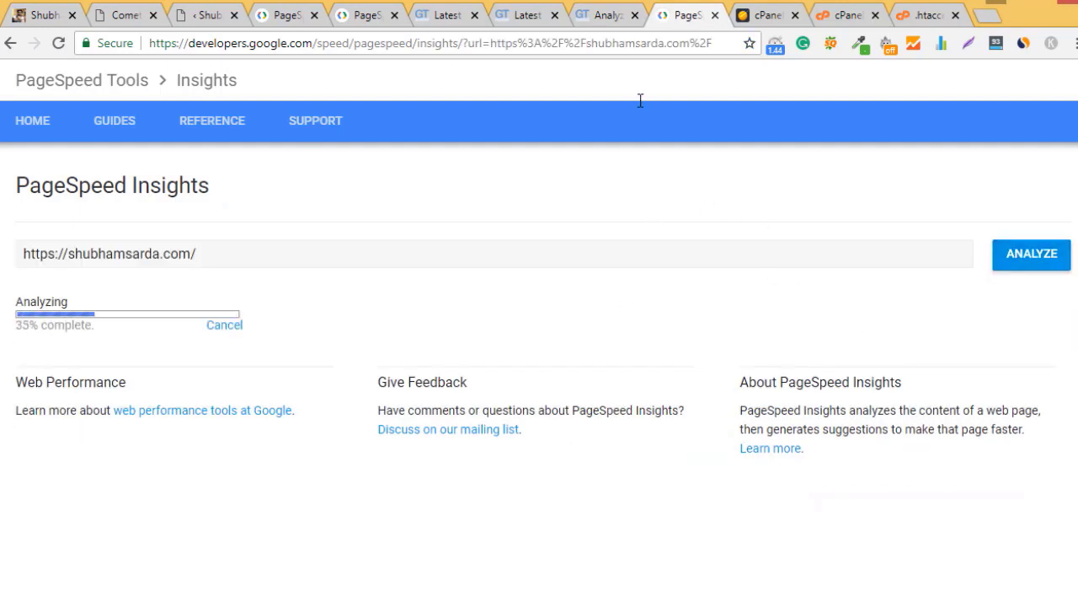
Check the progress of the running GTmetrix analysis and compare the performance scores in the two earlier GTmetrix reports.
left_click(605, 15)
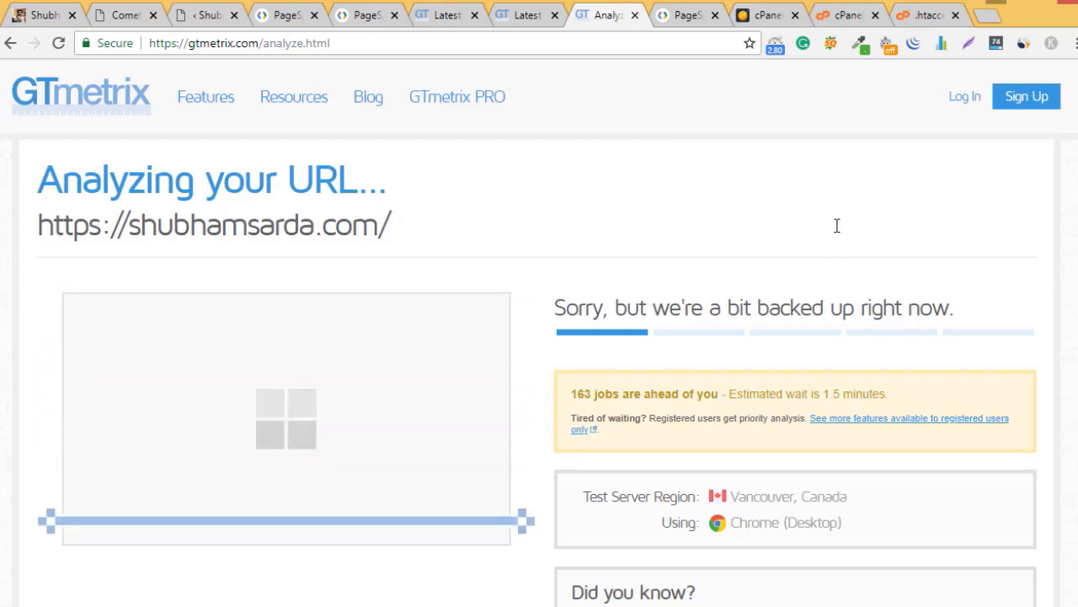
left_click(447, 15)
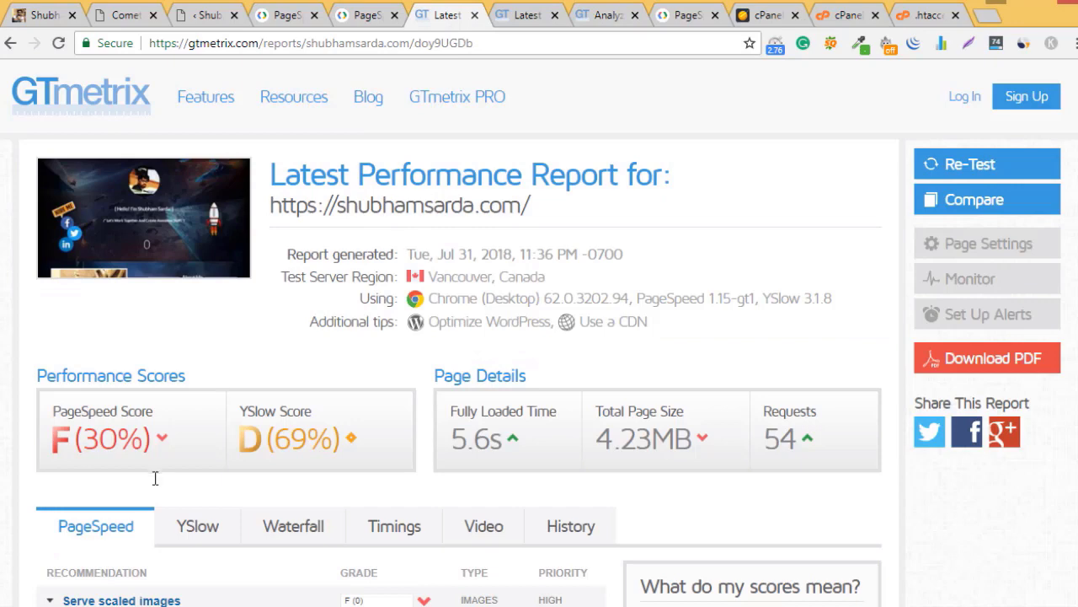
left_click(524, 16)
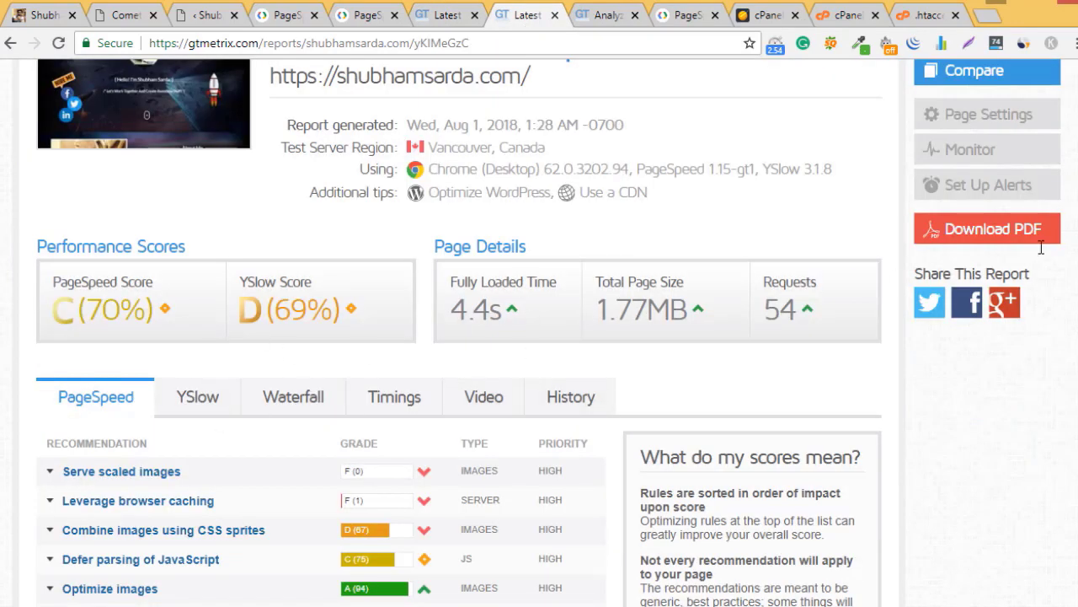
scroll(1068, 155, "up", 2)
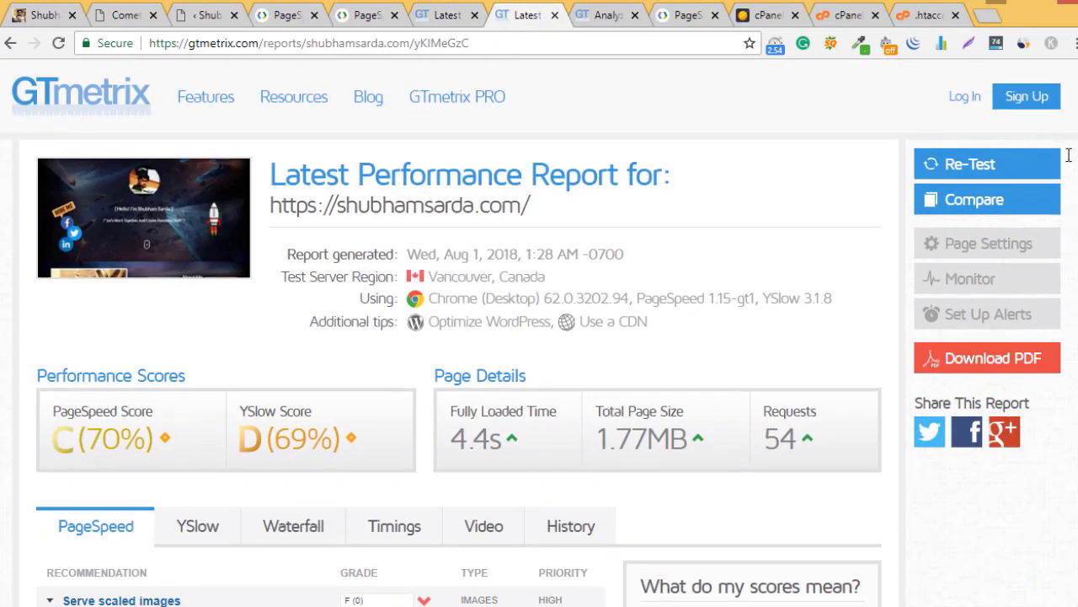
Look at the two earlier PageSpeed Insights reports and move them beside the newest PageSpeed Insights report.
left_click(287, 15)
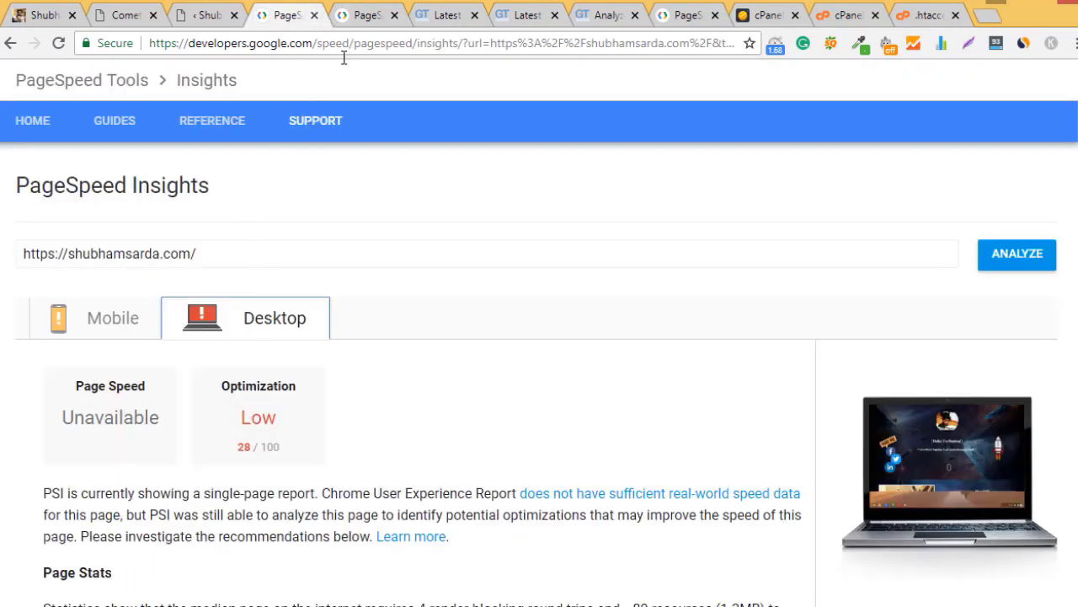
left_click(352, 19)
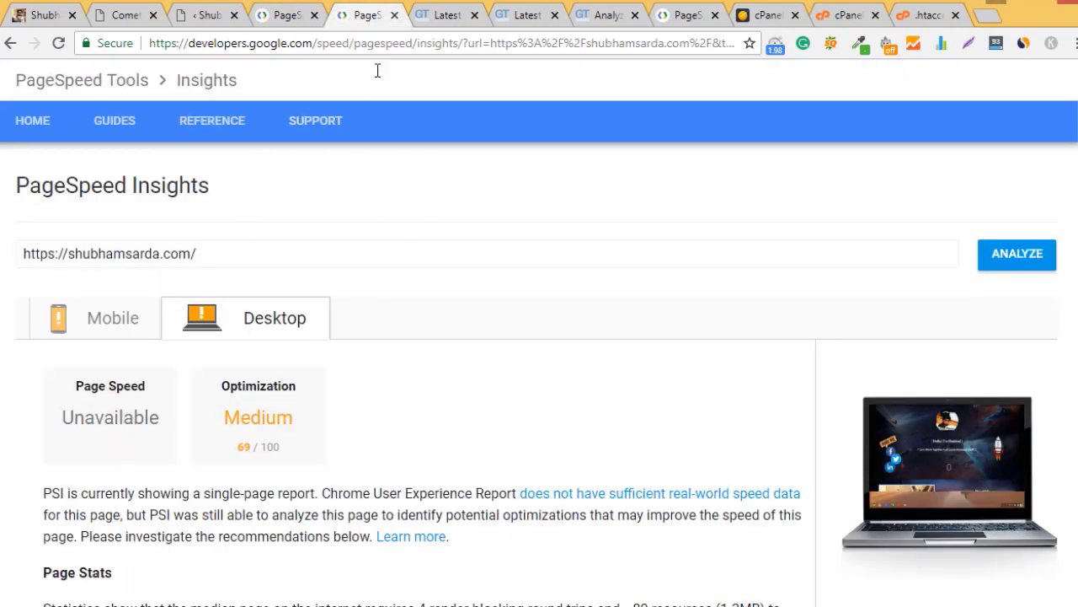
left_click_drag(287, 16, 536, 15)
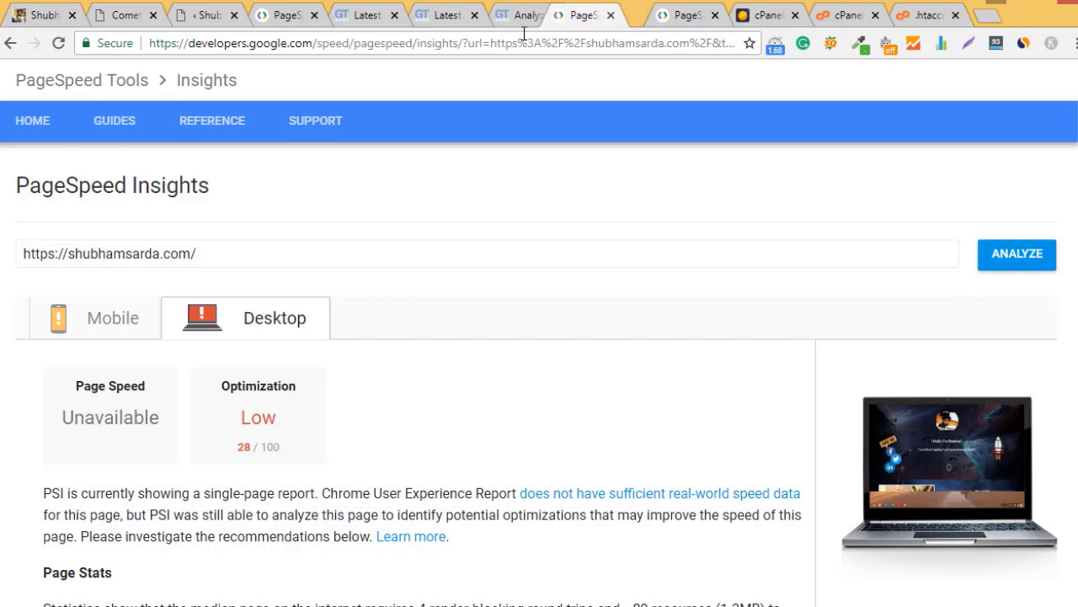
left_click_drag(286, 15, 581, 15)
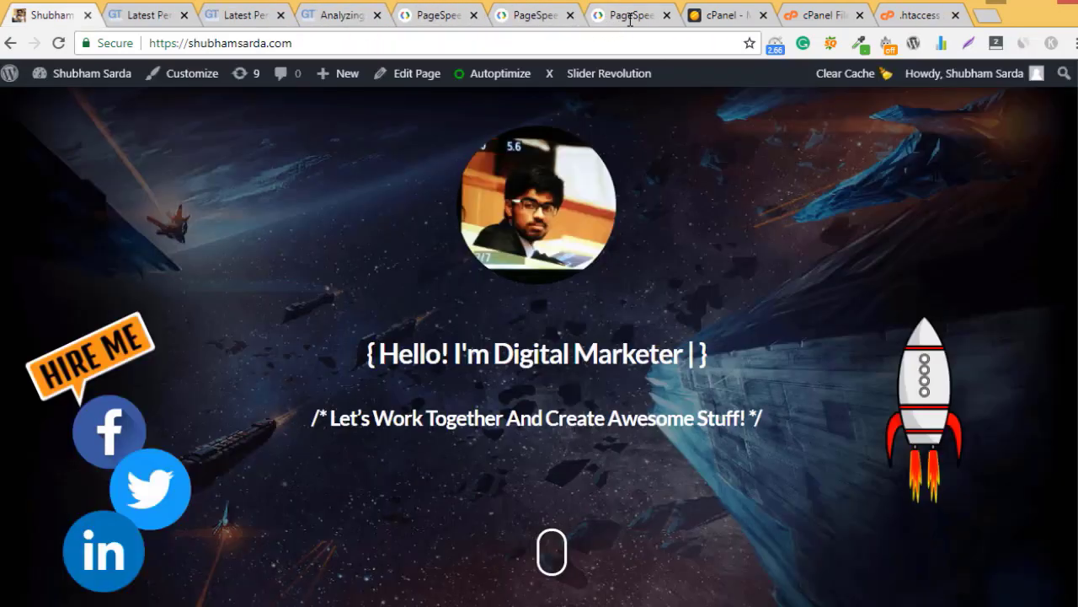
Open the newest PageSpeed Insights report and examine its optimization scores for mobile and desktop.
left_click(630, 15)
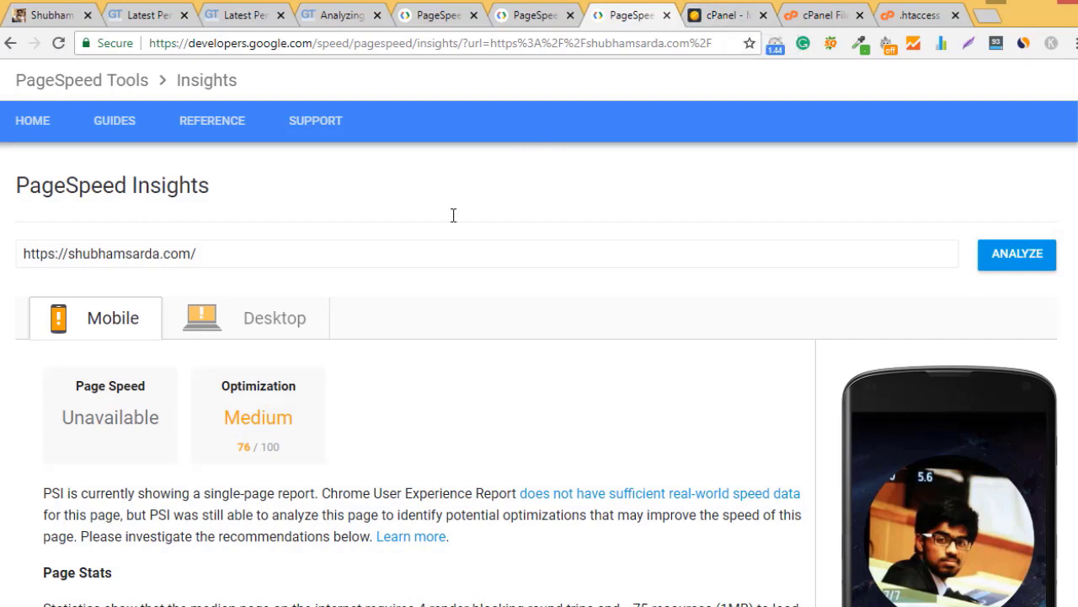
left_click(260, 316)
left_click(116, 323)
mouse_move(278, 385)
left_mouse_down()
mouse_move(303, 474)
mouse_move(199, 389)
left_mouse_up()
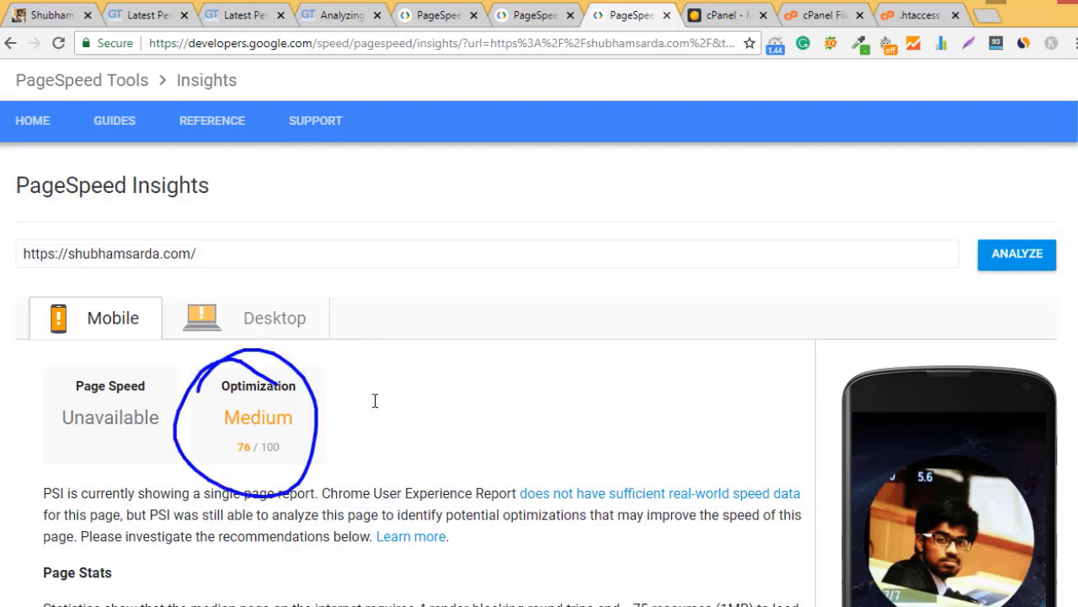
left_click(308, 323)
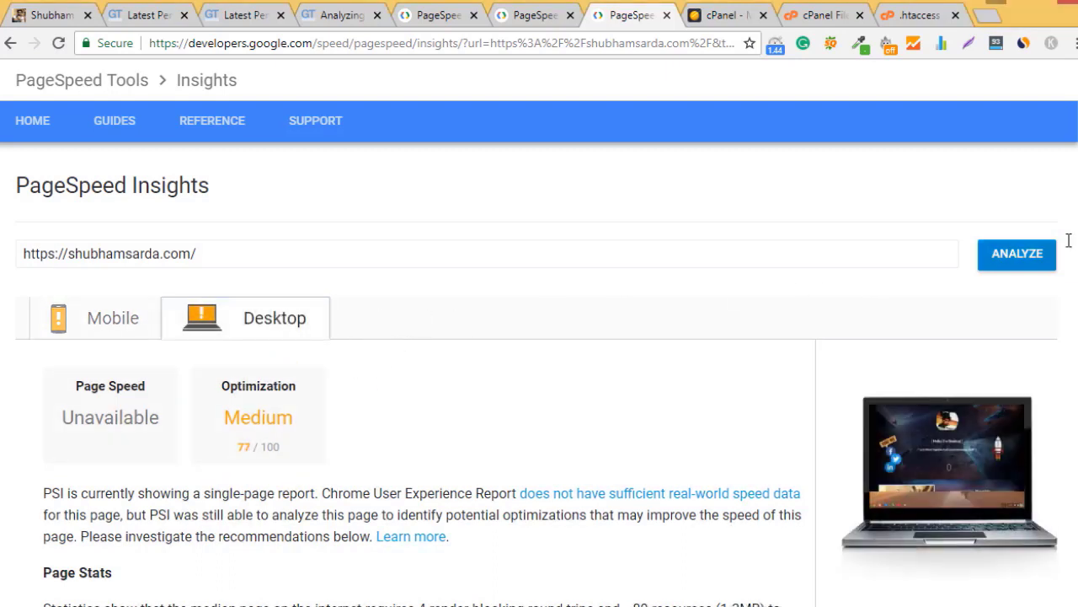
scroll(354, 356, "down", 3)
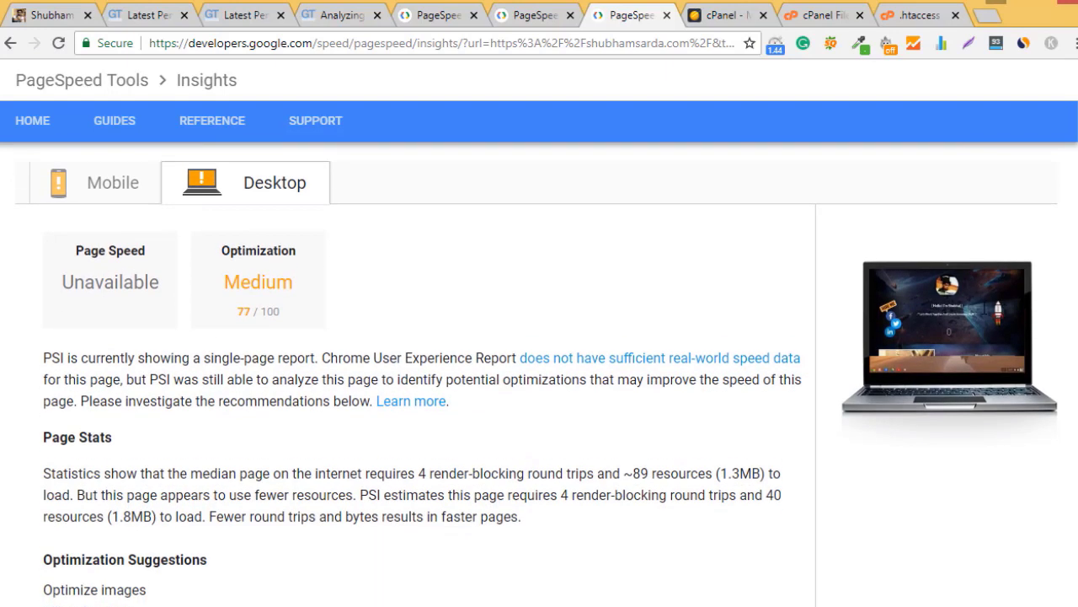
mouse_move(256, 207)
left_mouse_down()
mouse_move(186, 318)
mouse_move(164, 441)
left_mouse_up()
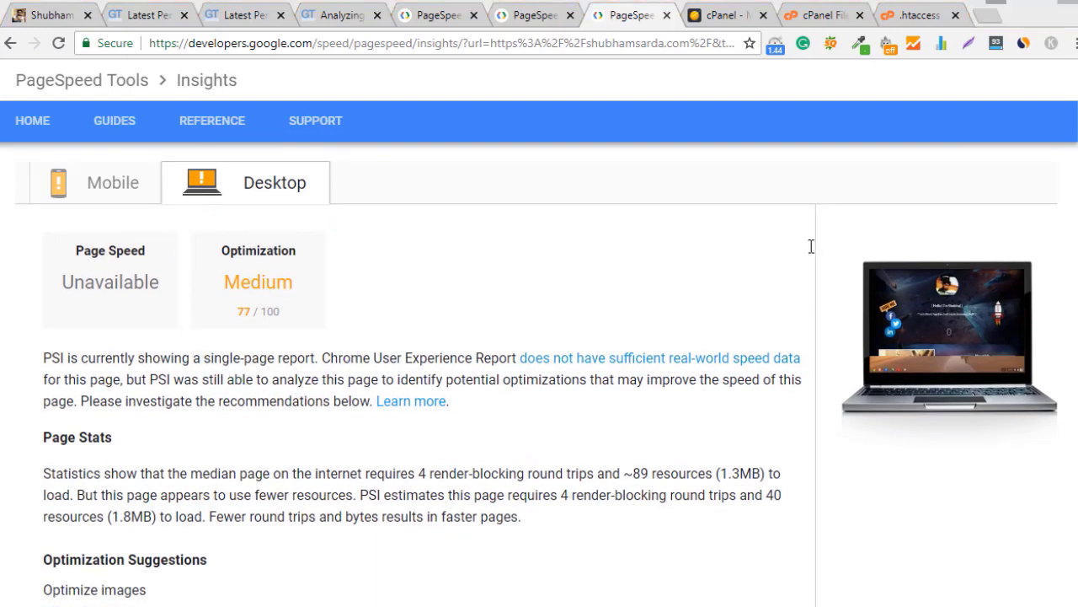
Review the fix details for render-blocking JavaScript and CSS and for image optimization in the desktop report, collapsing each one again.
scroll(1074, 268, "down", 3)
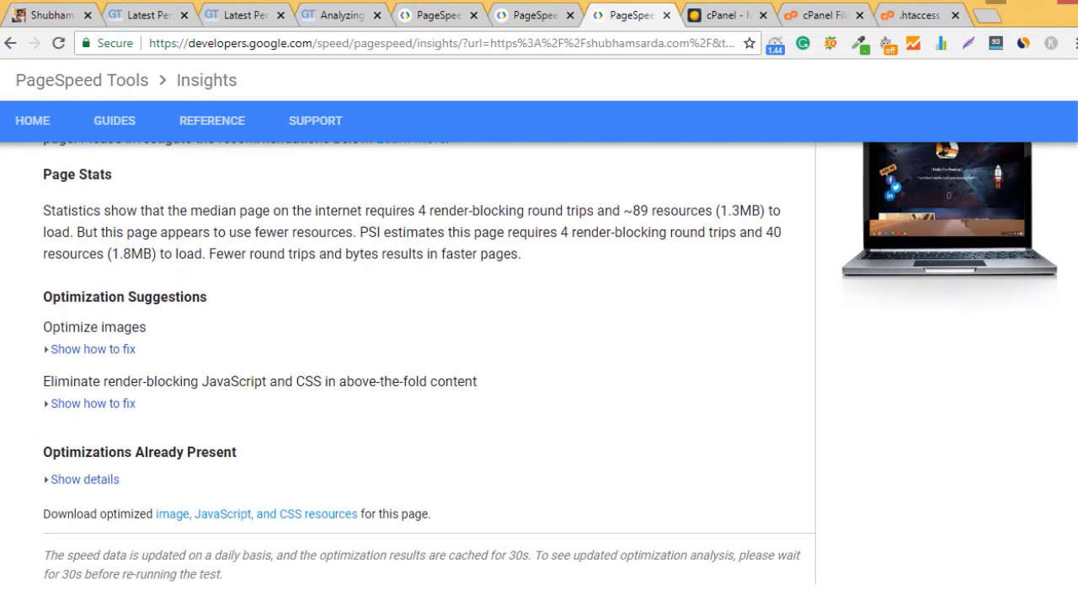
left_click(115, 404)
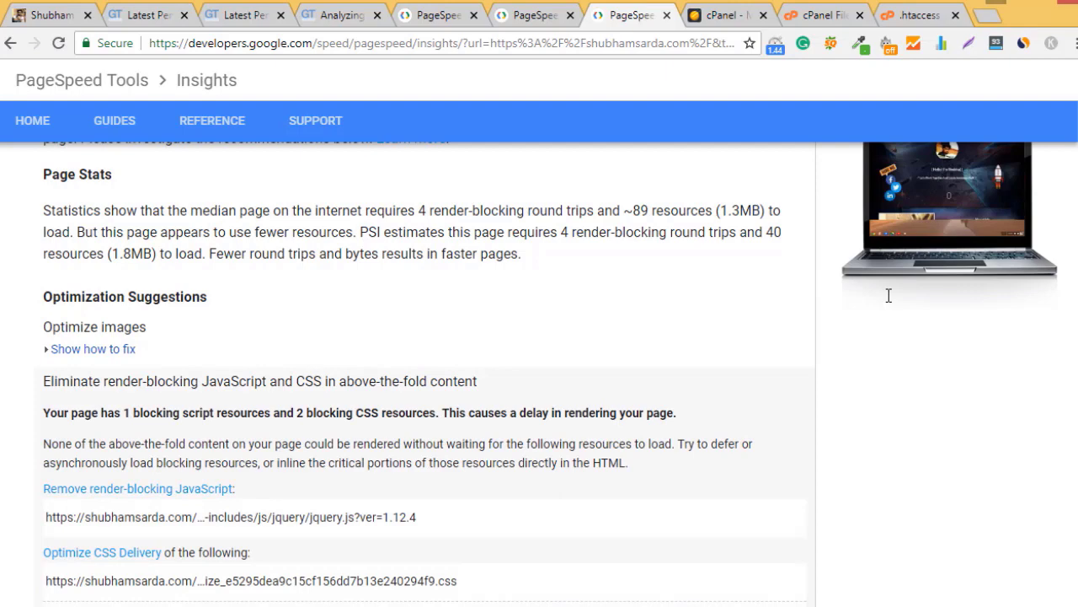
scroll(111, 579, "down", 1)
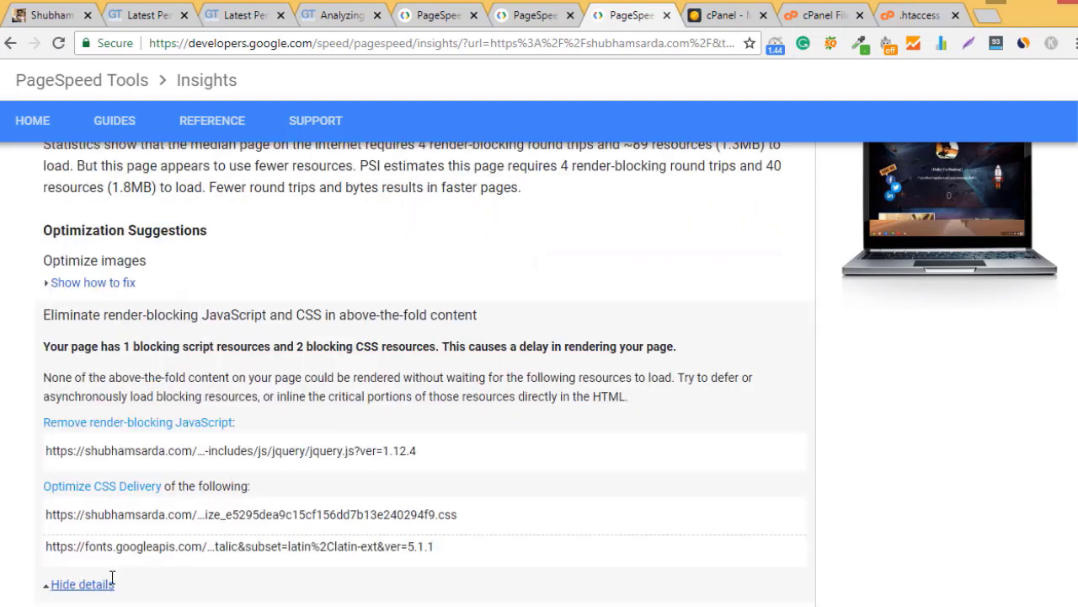
left_click(110, 581)
left_click(112, 284)
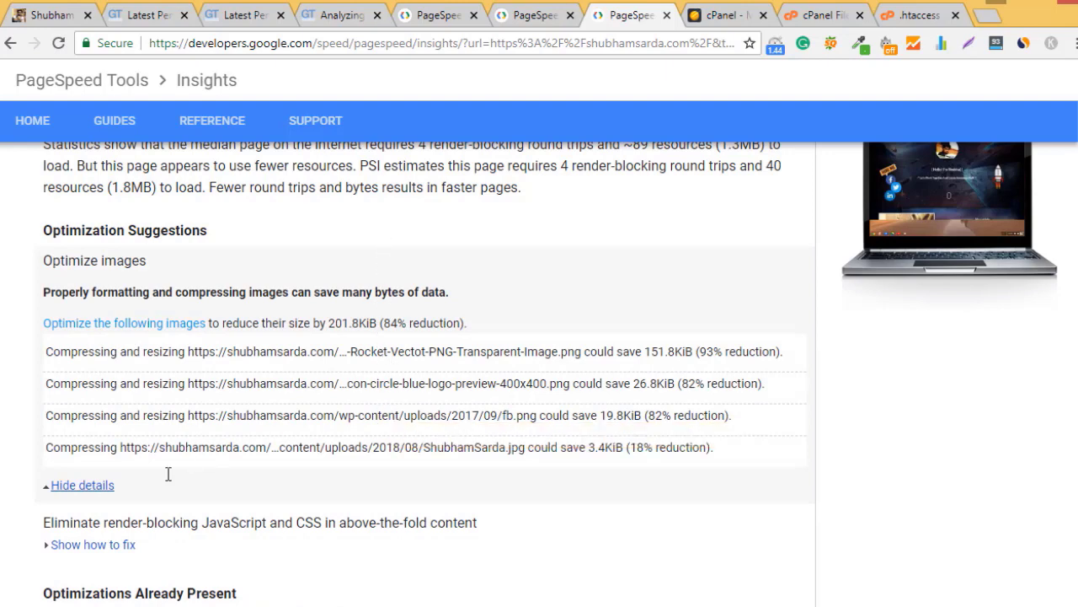
left_click(80, 489)
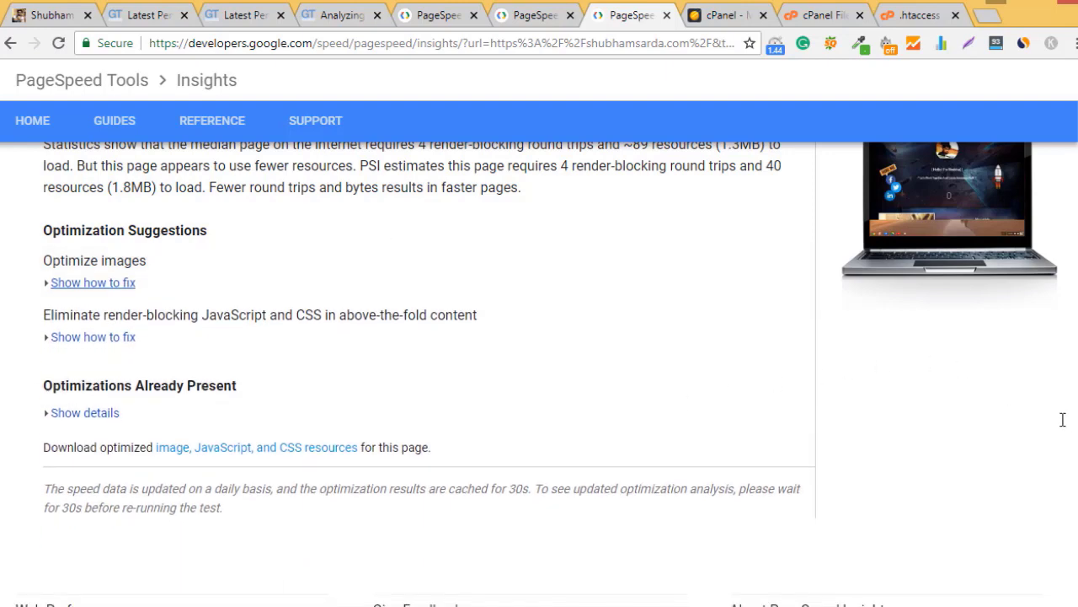
scroll(1064, 419, "up", 2)
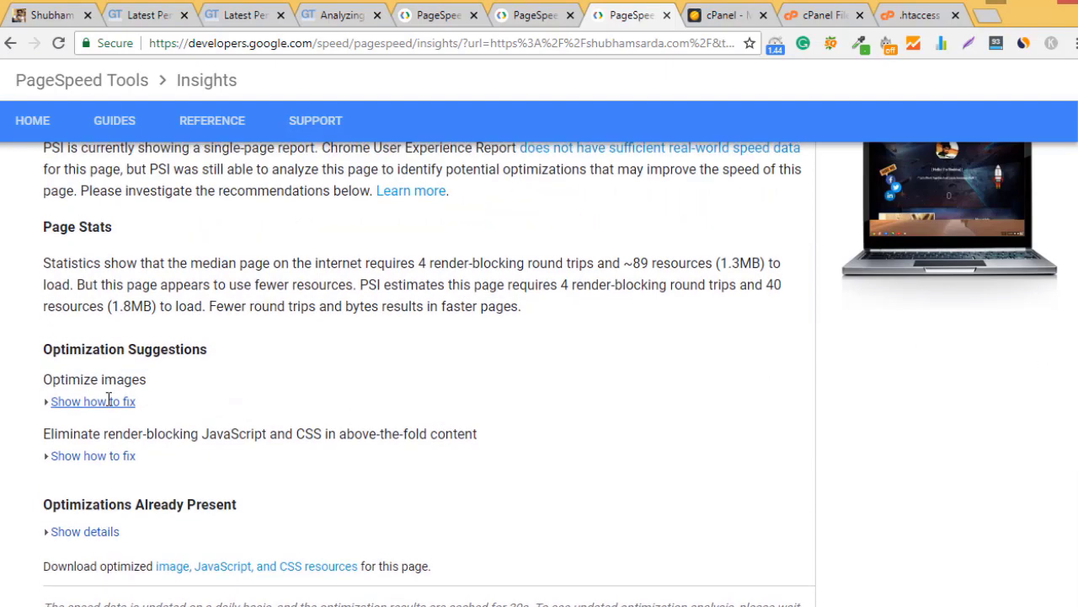
Expand the Optimize images details again and compare the newest desktop report with the previous PageSpeed Insights report.
left_click(93, 402)
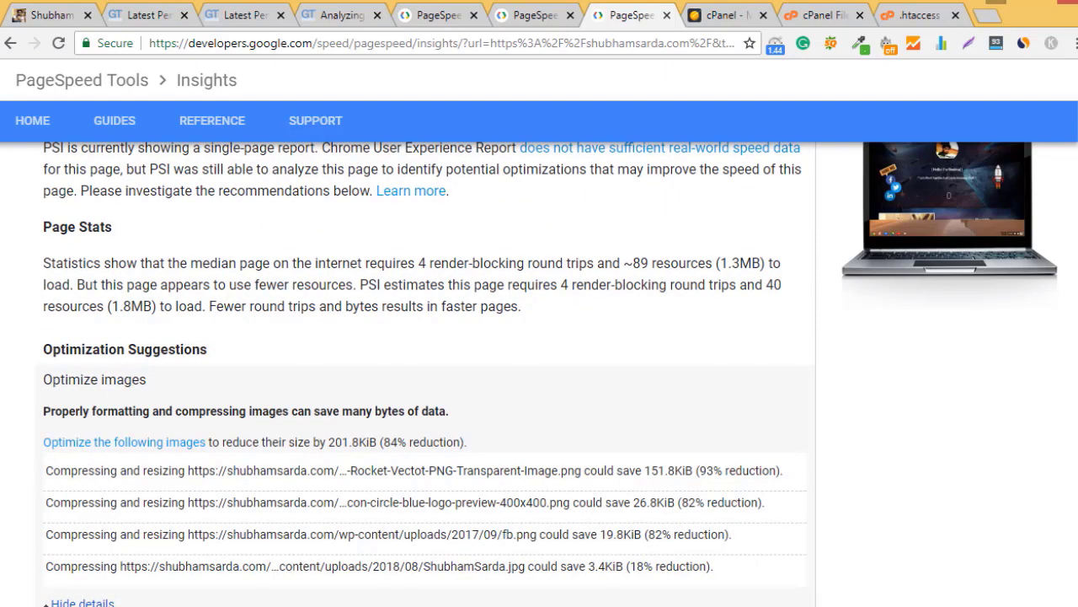
scroll(425, 375, "down", 2)
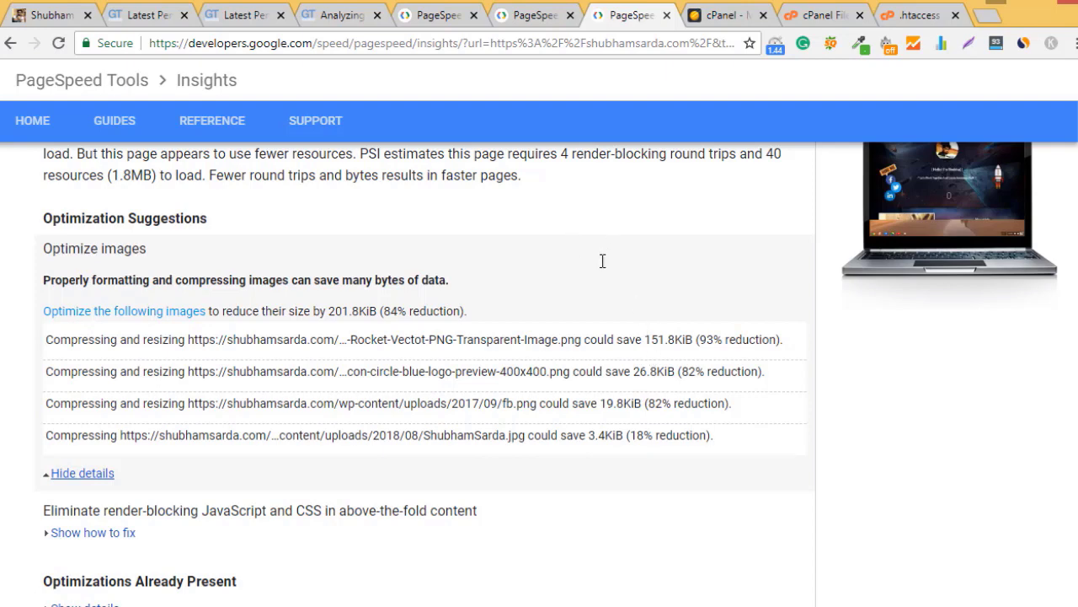
left_click(523, 17)
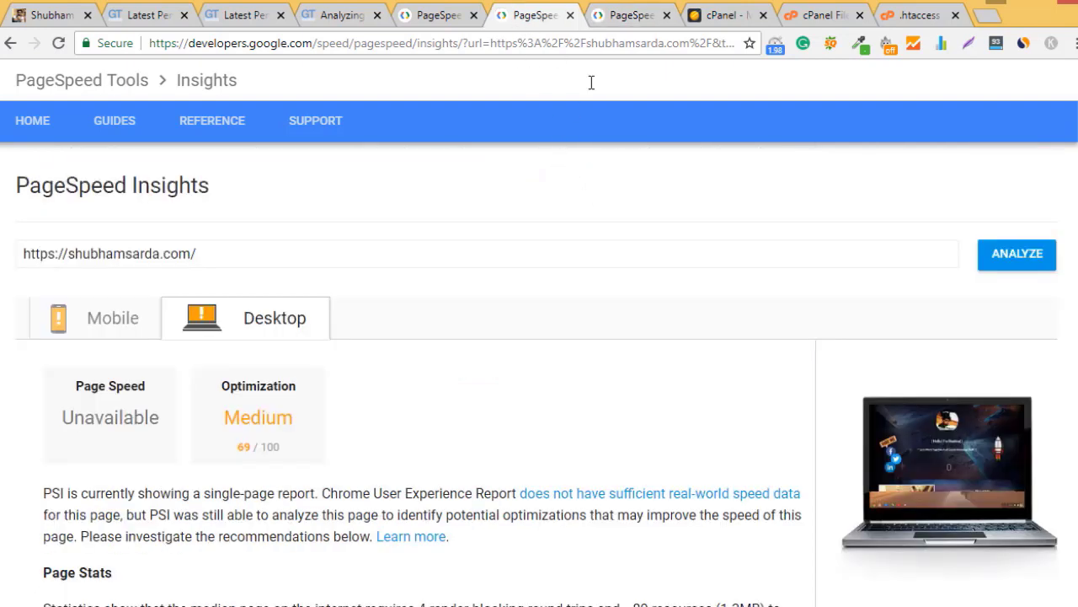
left_click(638, 21)
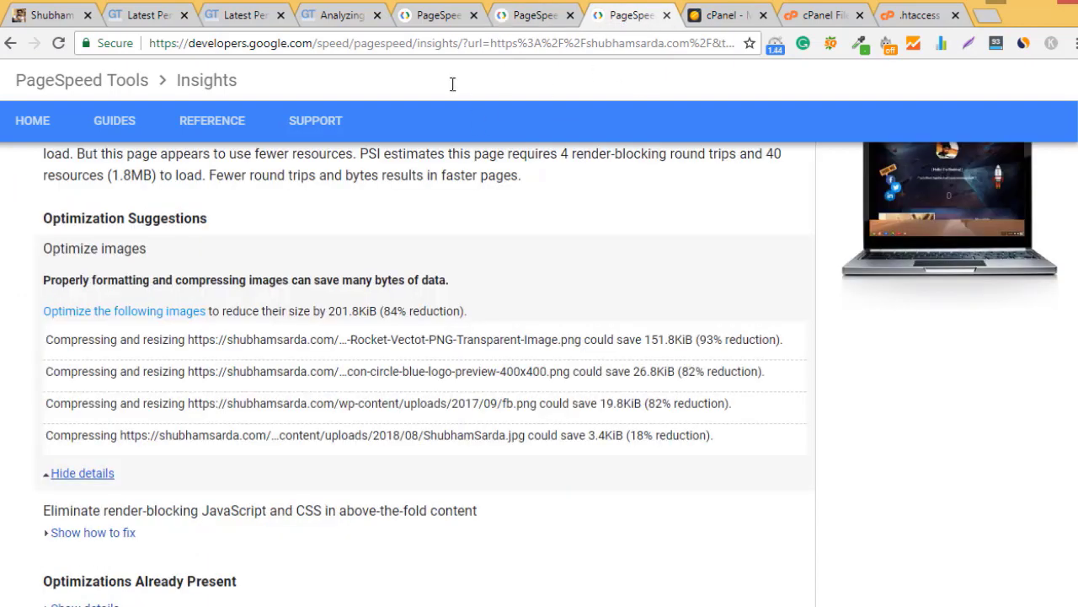
Open the newest GTmetrix report and examine its requests, total page size and fully loaded time.
left_click(330, 17)
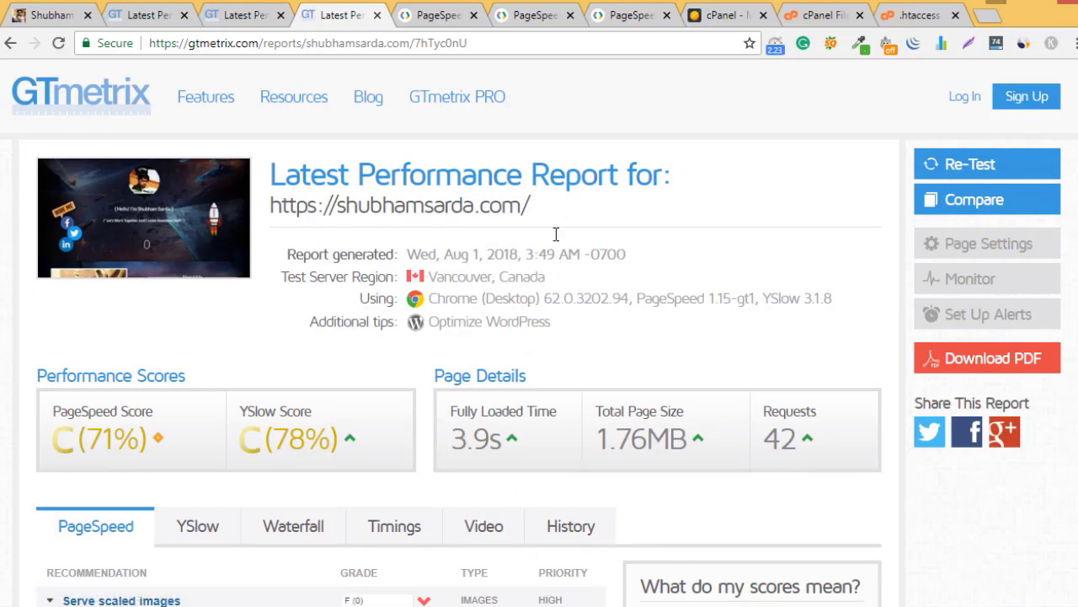
mouse_move(829, 359)
left_mouse_down()
mouse_move(734, 455)
mouse_move(818, 452)
left_mouse_up()
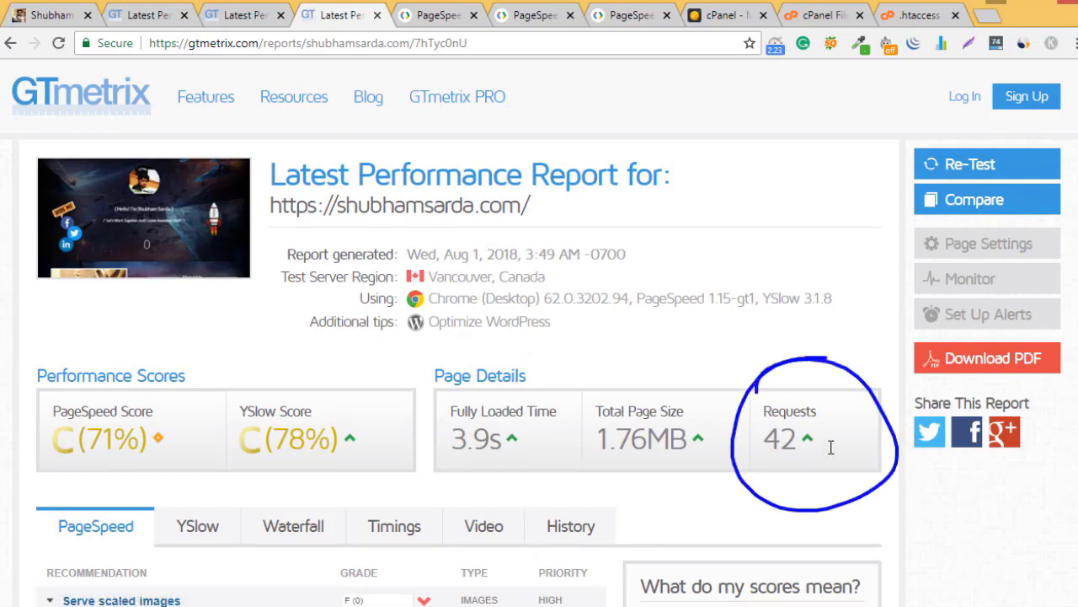
mouse_move(627, 370)
left_mouse_down()
mouse_move(674, 544)
mouse_move(595, 390)
left_mouse_up()
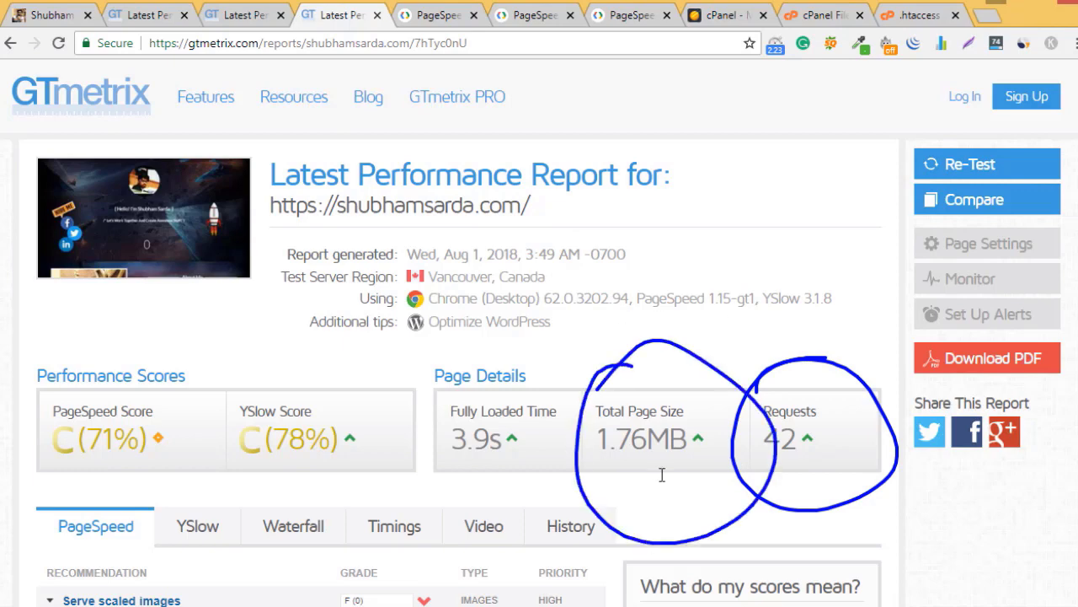
mouse_move(492, 381)
left_mouse_down()
mouse_move(438, 386)
mouse_move(514, 335)
mouse_move(418, 425)
left_mouse_up()
key("Escape")
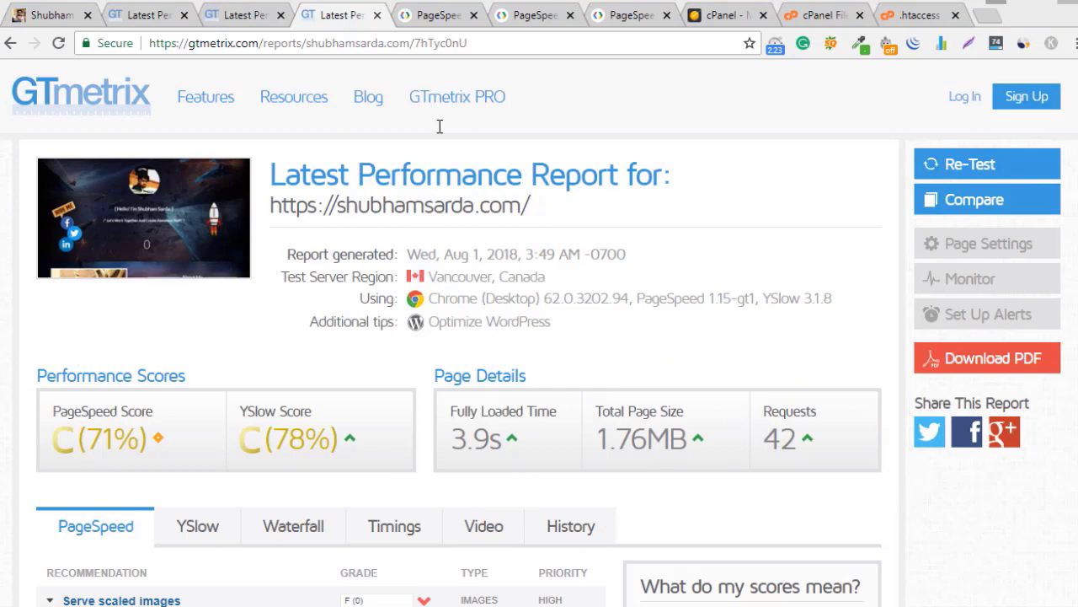
Compare the performance scores and page details across the three GTmetrix reports, from the oldest to the newest.
left_click(155, 23)
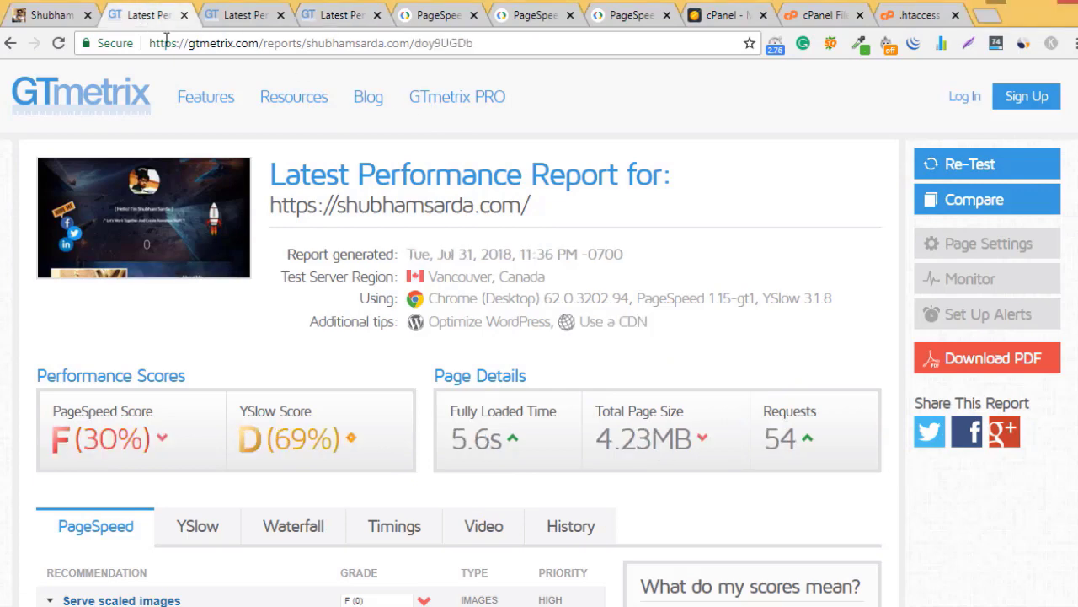
left_click(236, 16)
left_click(330, 19)
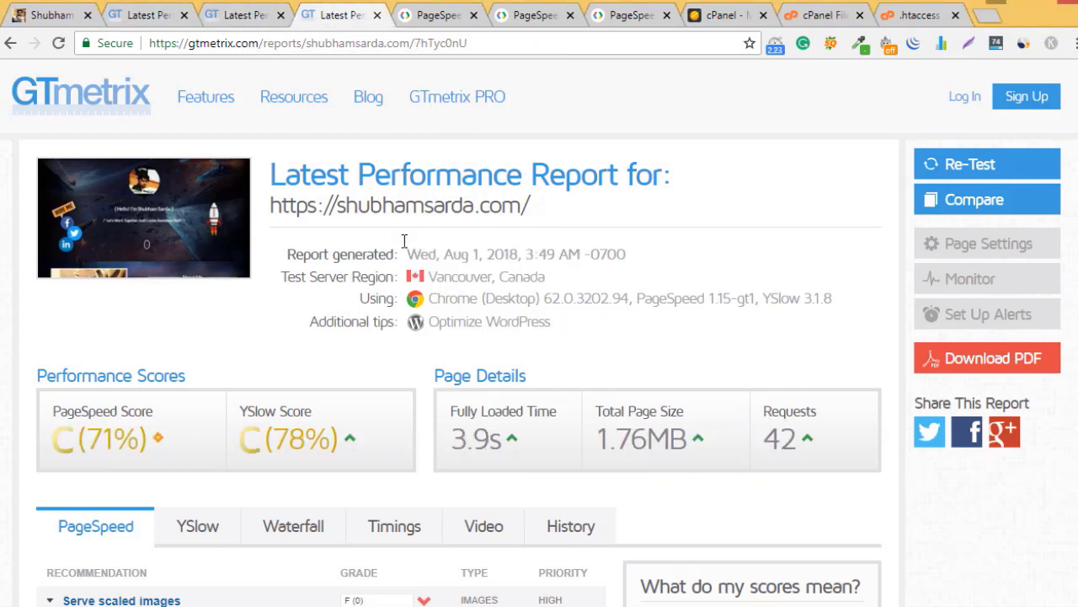
left_click(160, 19)
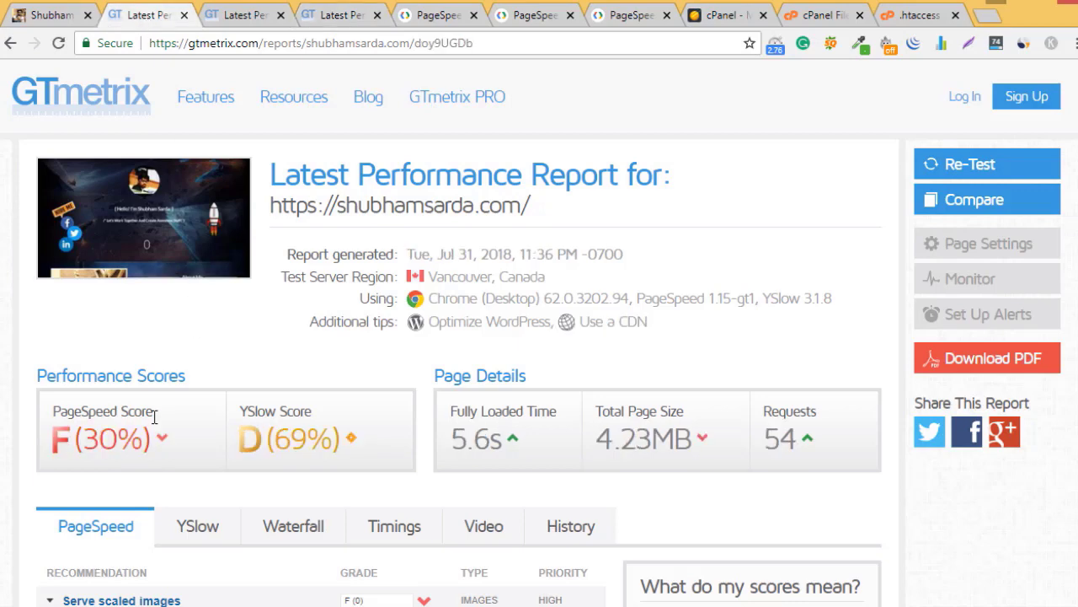
left_click(240, 15)
left_click(330, 20)
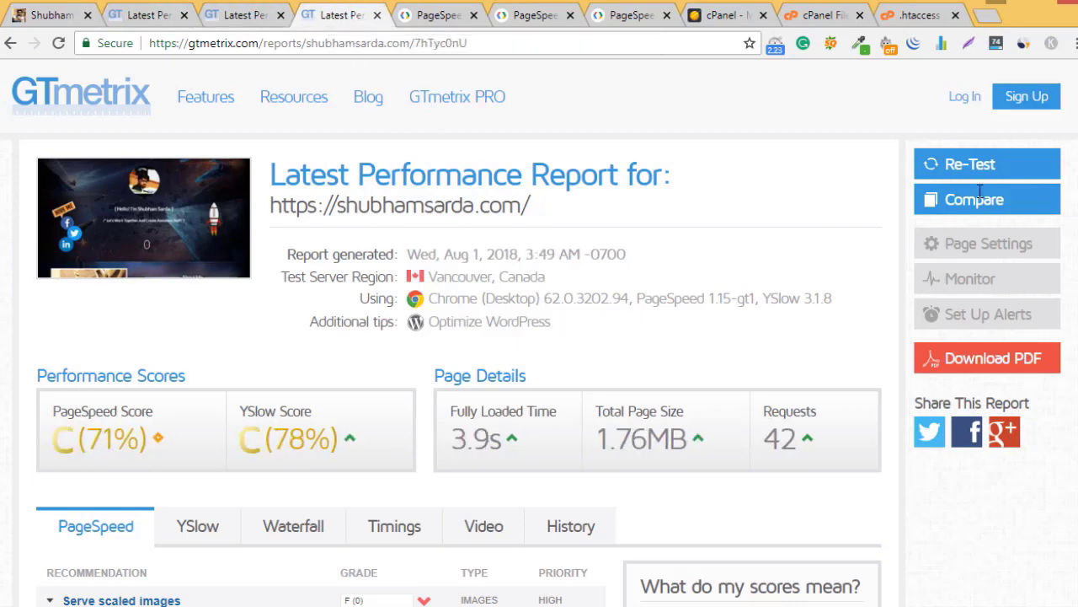
Check the details of the Serve scaled images recommendation in the newest GTmetrix report and collapse them.
scroll(1073, 278, "down", 5)
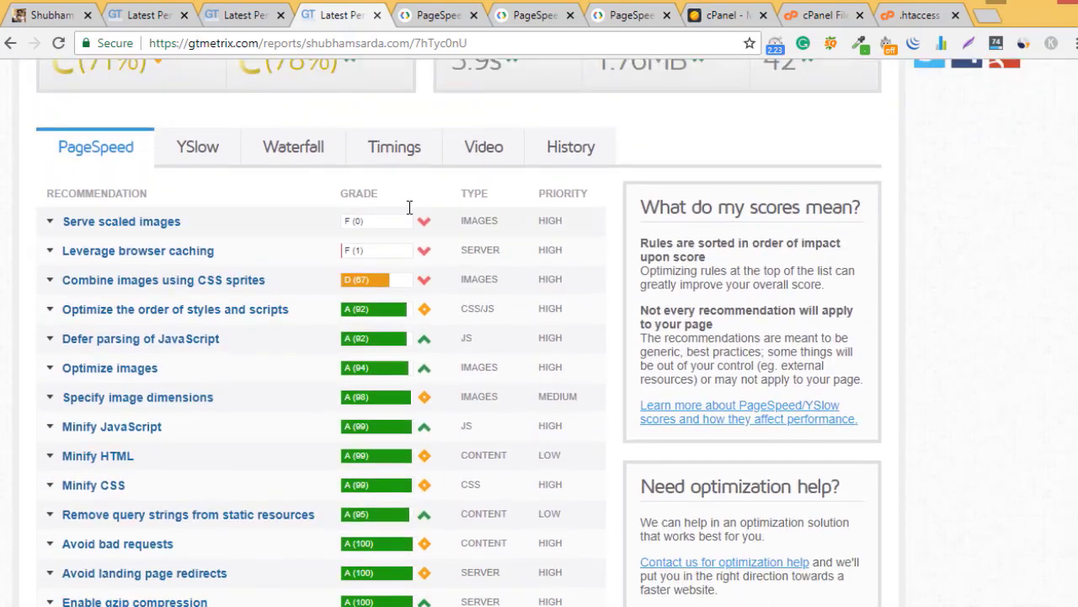
left_click(447, 222)
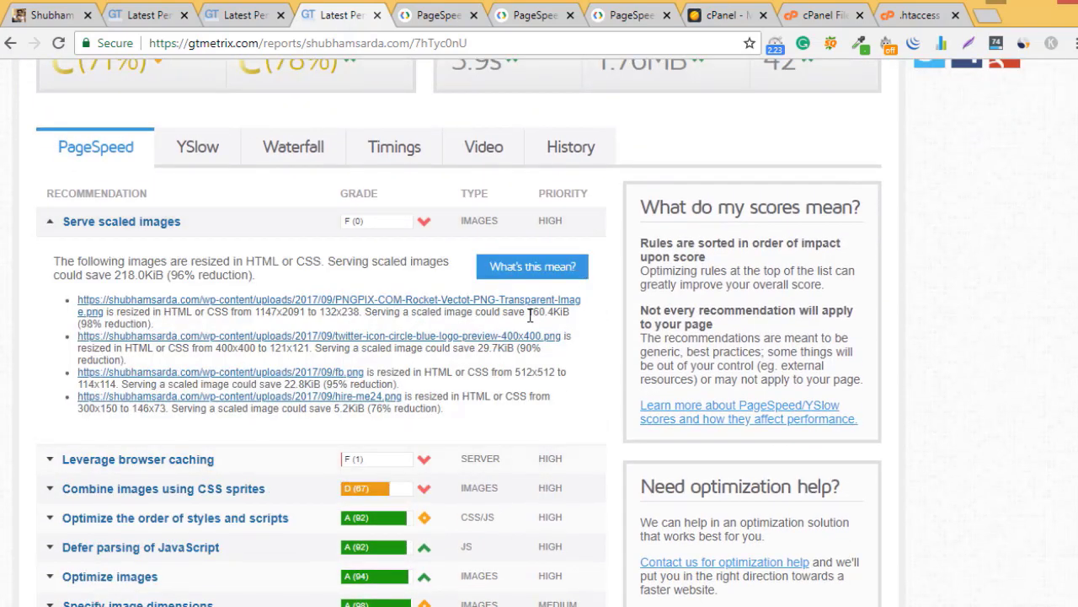
left_click(425, 222)
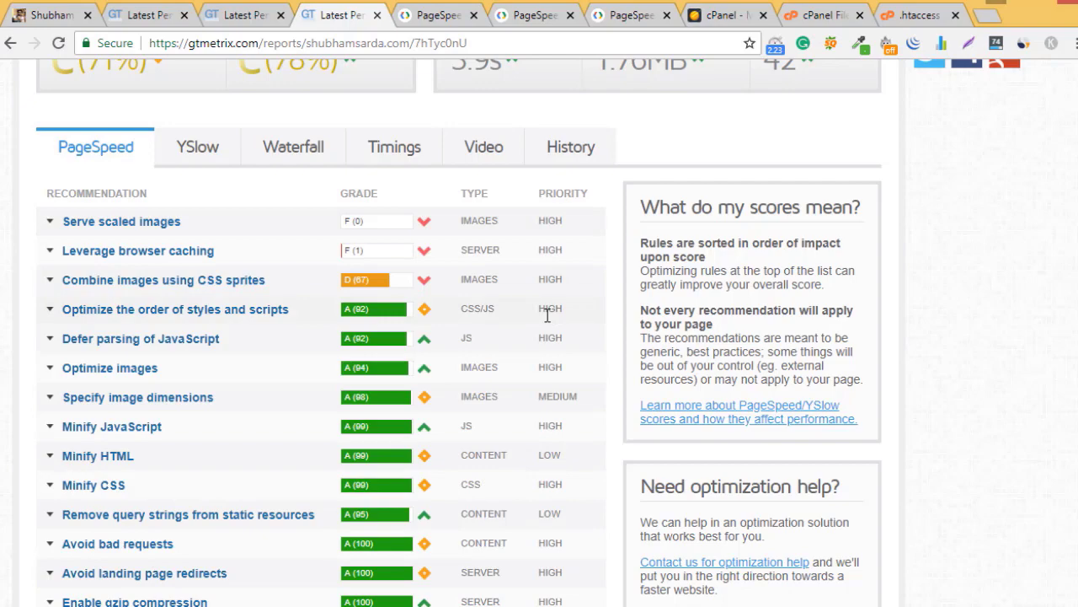
Read through the resources listed under Leverage browser caching, collapse the list and return to the report's performance scores.
left_click(447, 250)
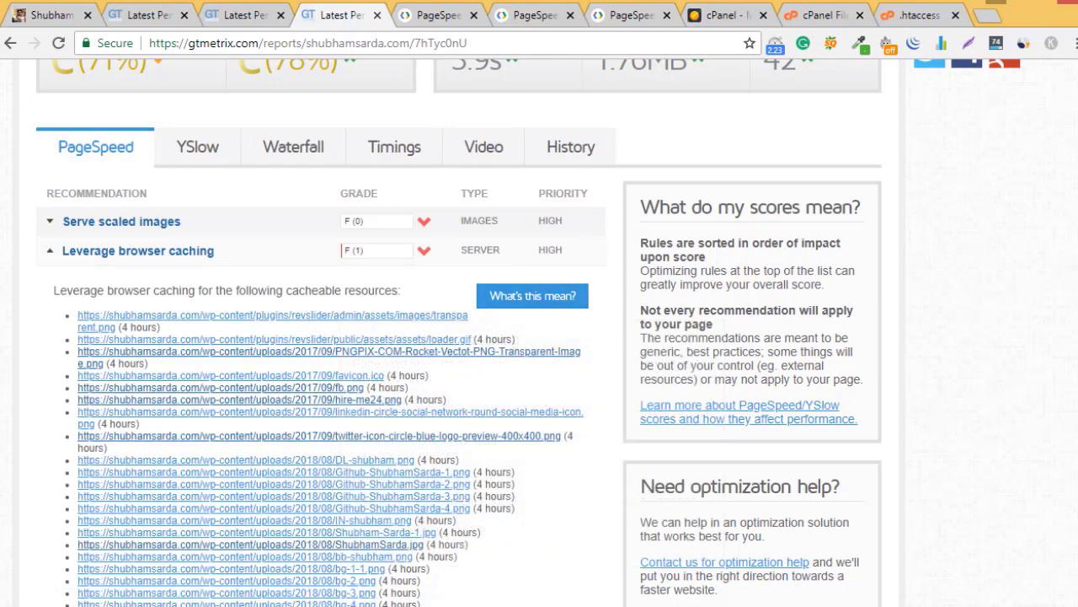
scroll(978, 307, "down", 5)
scroll(978, 307, "up", 2)
scroll(978, 306, "up", 1)
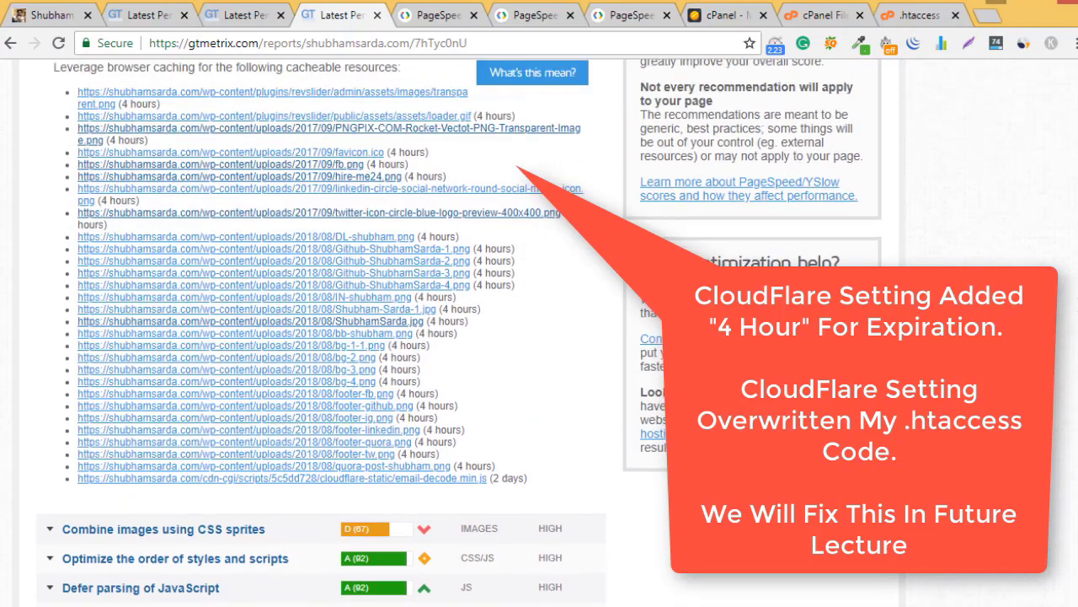
scroll(979, 306, "up", 3)
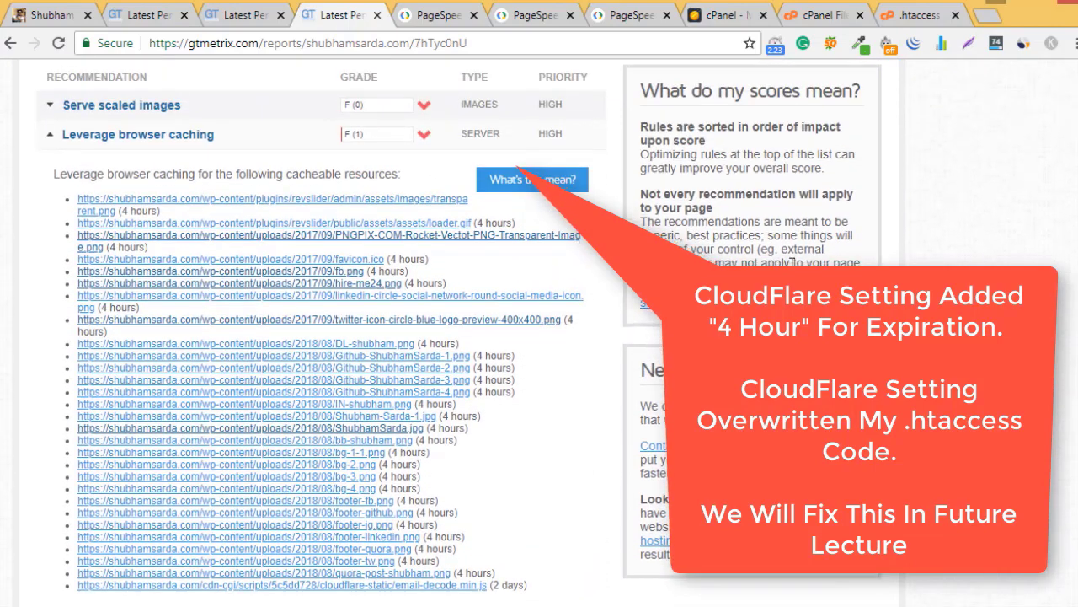
left_click(440, 143)
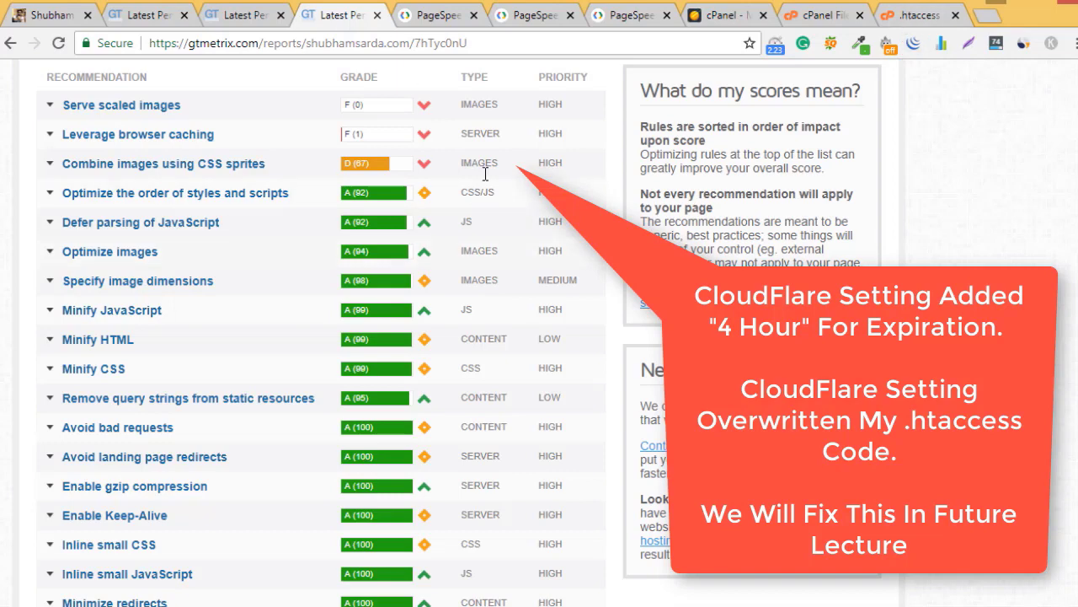
scroll(948, 199, "up", 5)
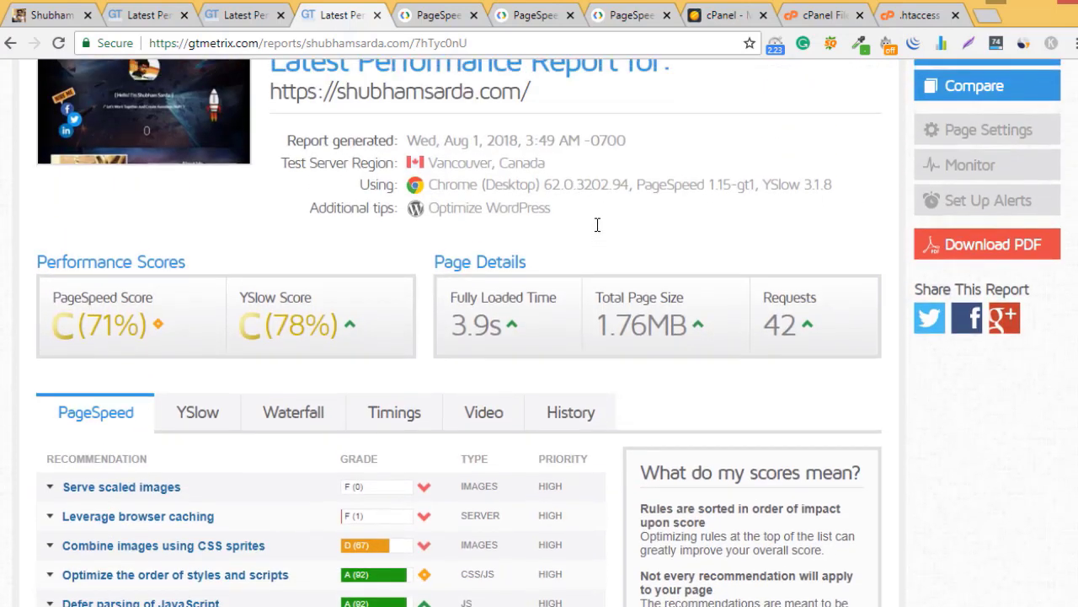
Review the recommendation grades in the archived GTmetrix report and the expires header caching rules in the .htaccess file.
left_click(437, 17)
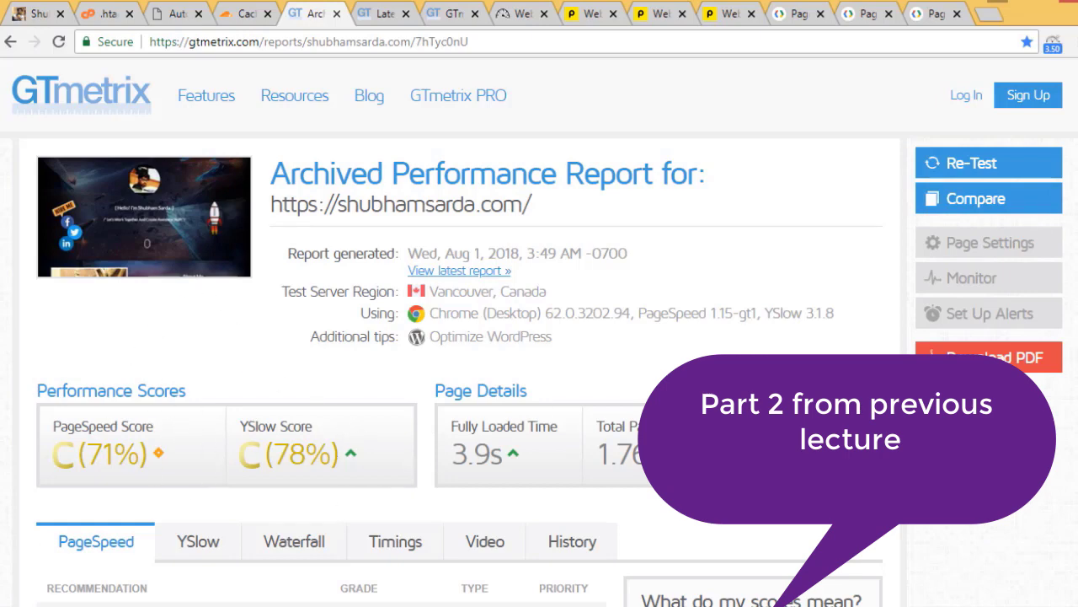
scroll(540, 337, "down", 4)
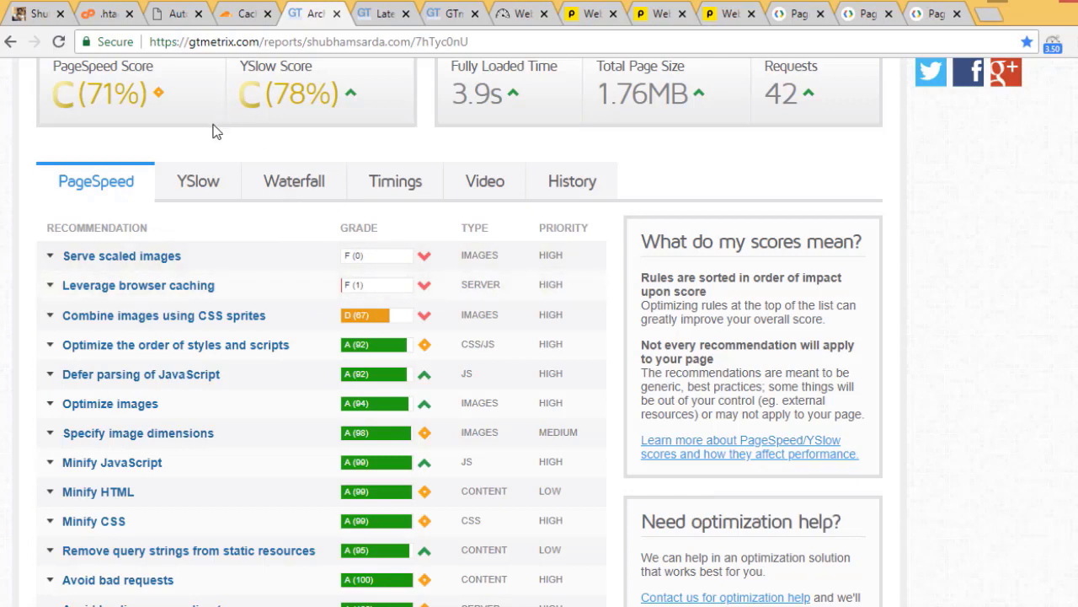
left_click(98, 15)
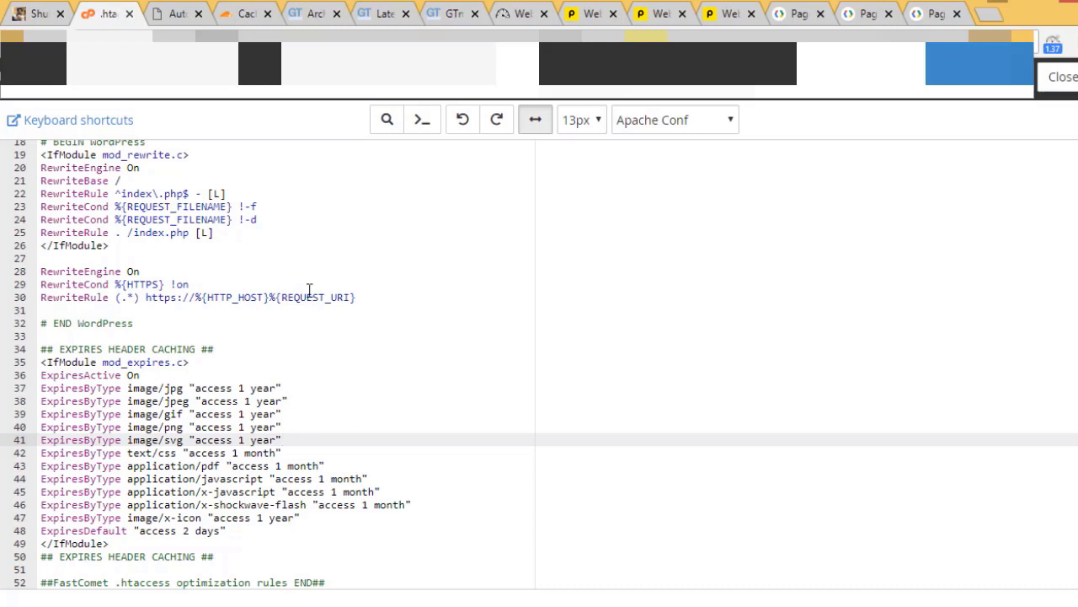
Switch to the Cloudflare Caching settings and find the Browser Cache Expiration setting.
left_click(240, 14)
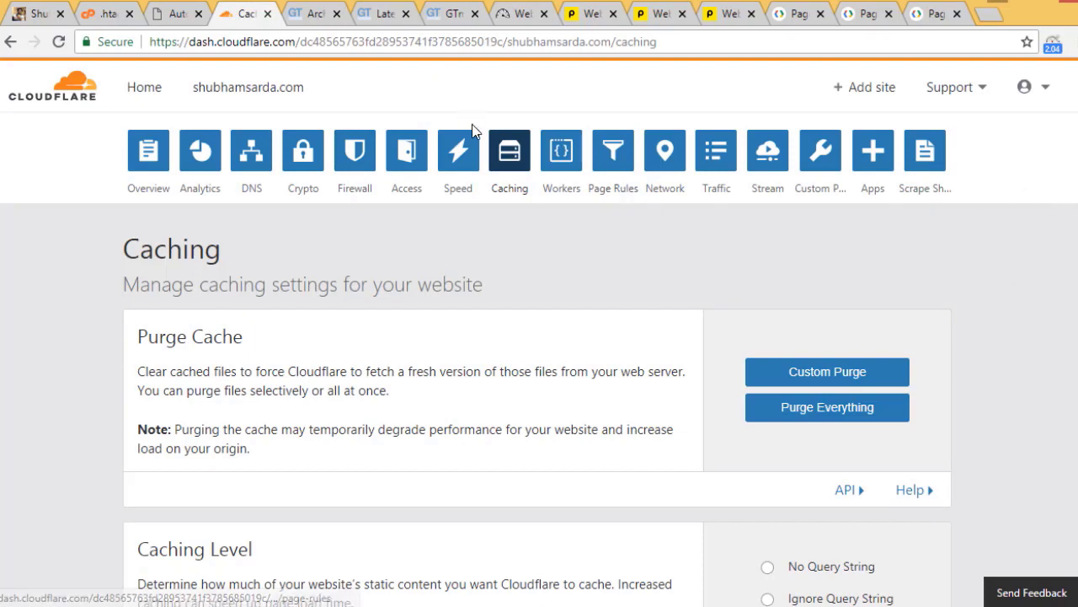
left_click_drag(518, 110, 546, 110)
key("Escape")
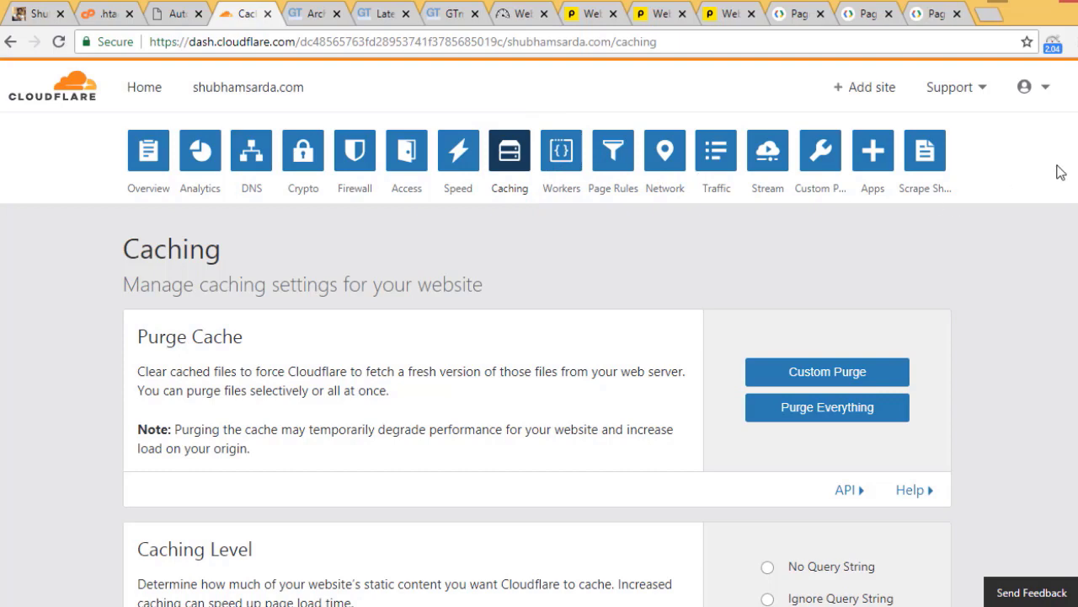
scroll(540, 359, "down", 5)
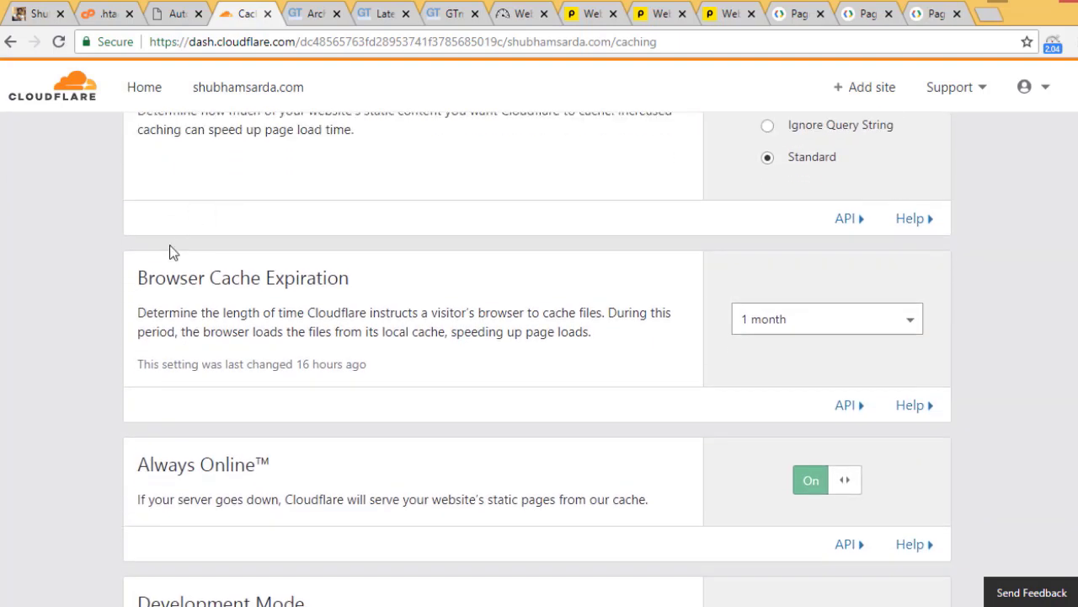
mouse_move(96, 296)
left_mouse_down()
mouse_move(158, 246)
mouse_move(169, 262)
left_mouse_up()
left_click_drag(240, 385, 251, 381)
key("Escape")
Look through the available Browser Cache Expiration durations up to 1 year and close the list without choosing another.
left_click(826, 318)
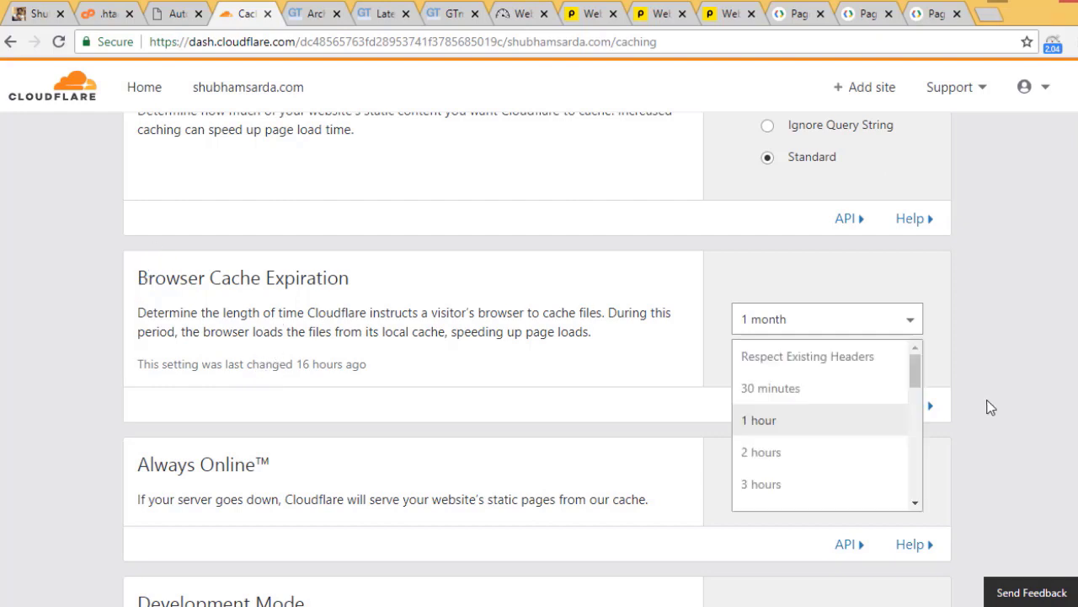
left_click_drag(917, 375, 918, 398)
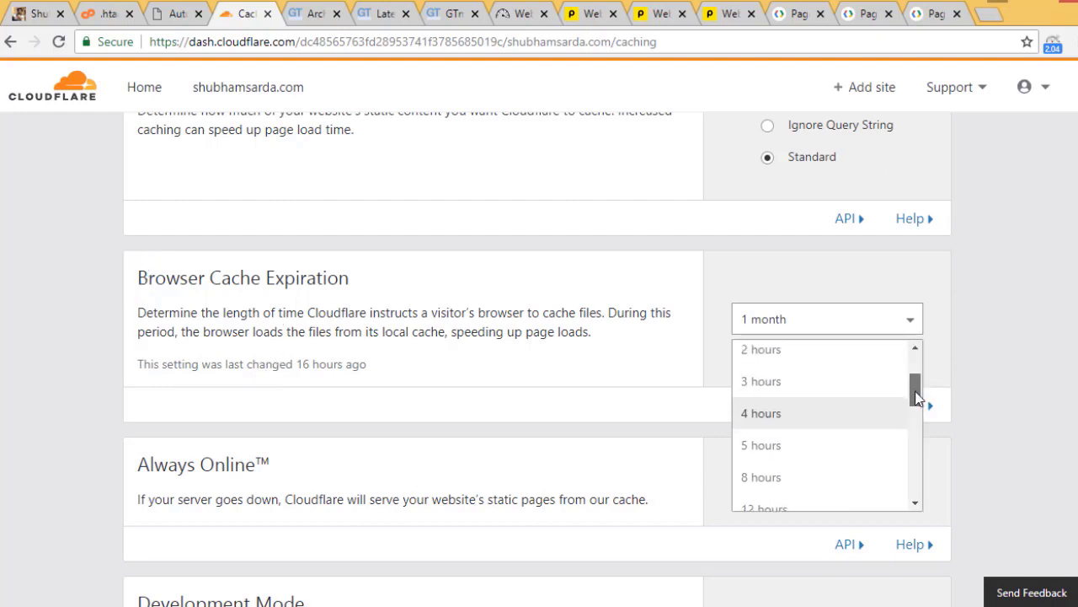
left_click_drag(917, 398, 930, 487)
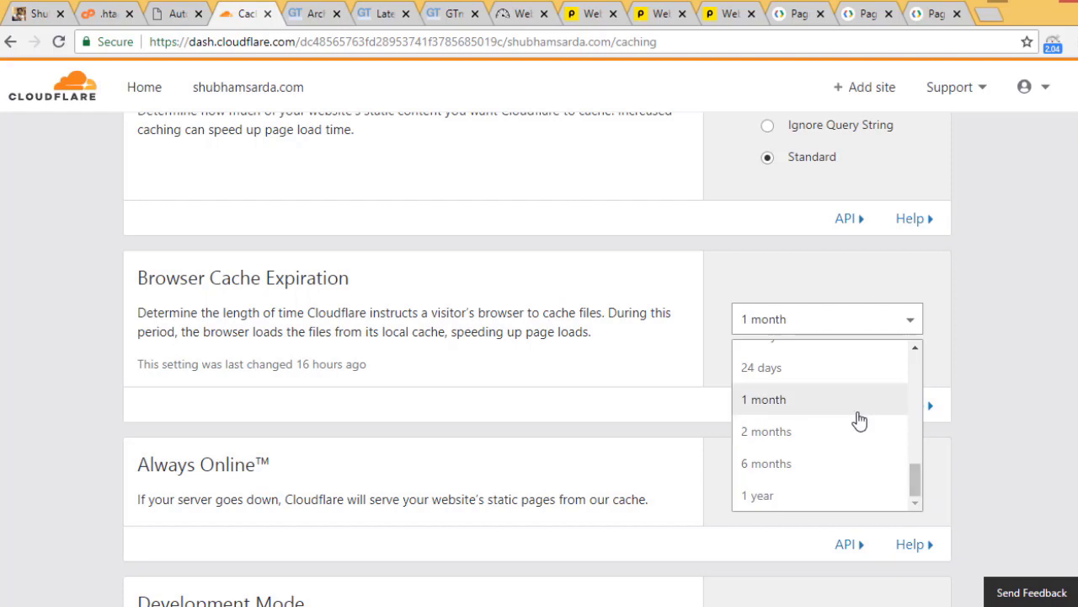
left_click(998, 385)
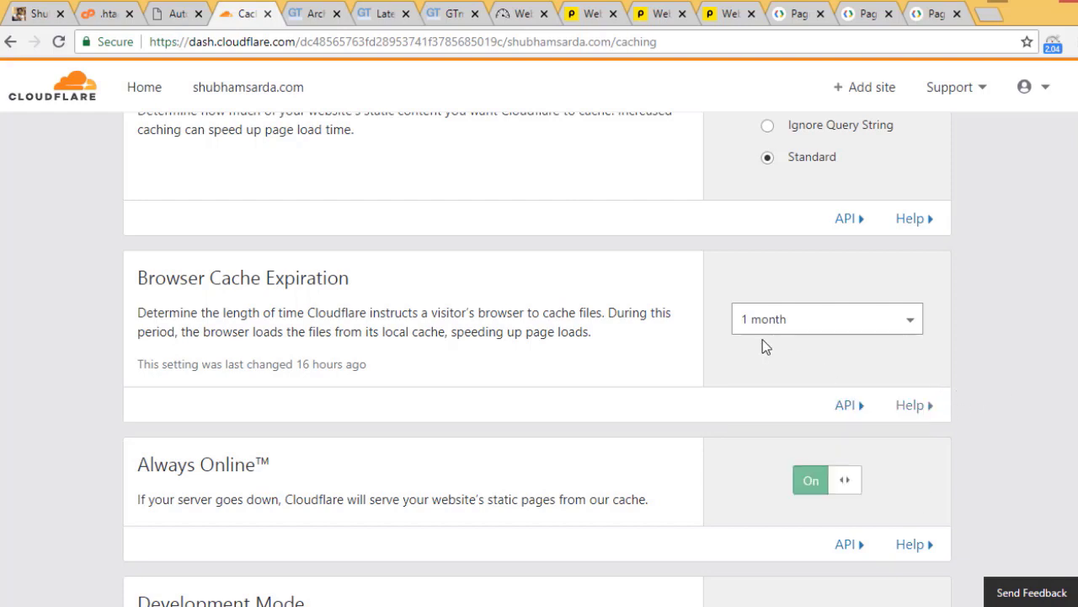
Recheck the .htaccess expiry rules, the Leverage browser caching grade and the performance scores in the archived GTmetrix report.
left_click(102, 17)
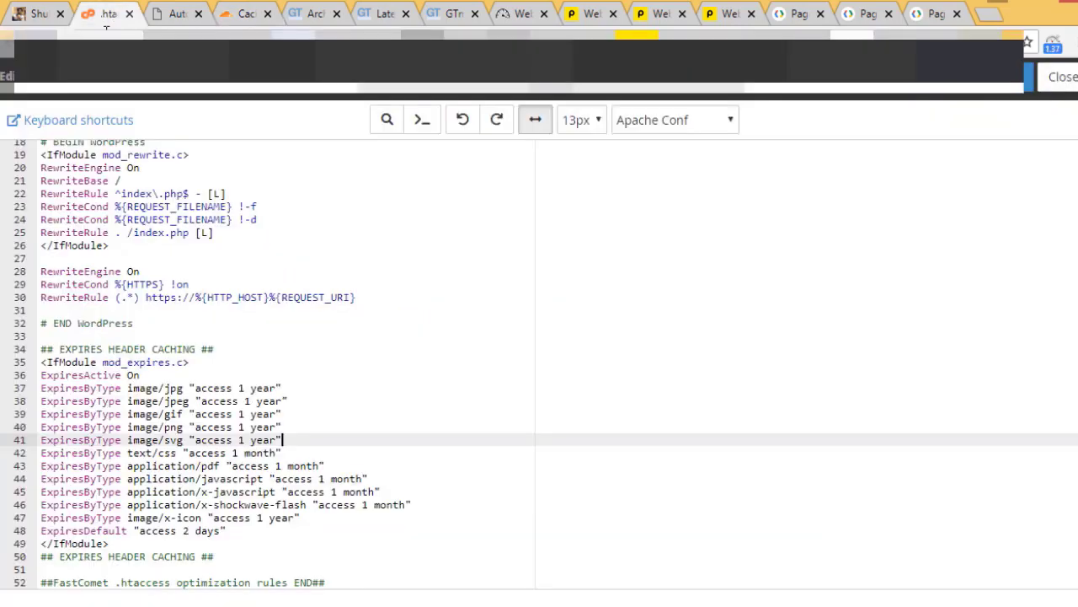
left_click(296, 25)
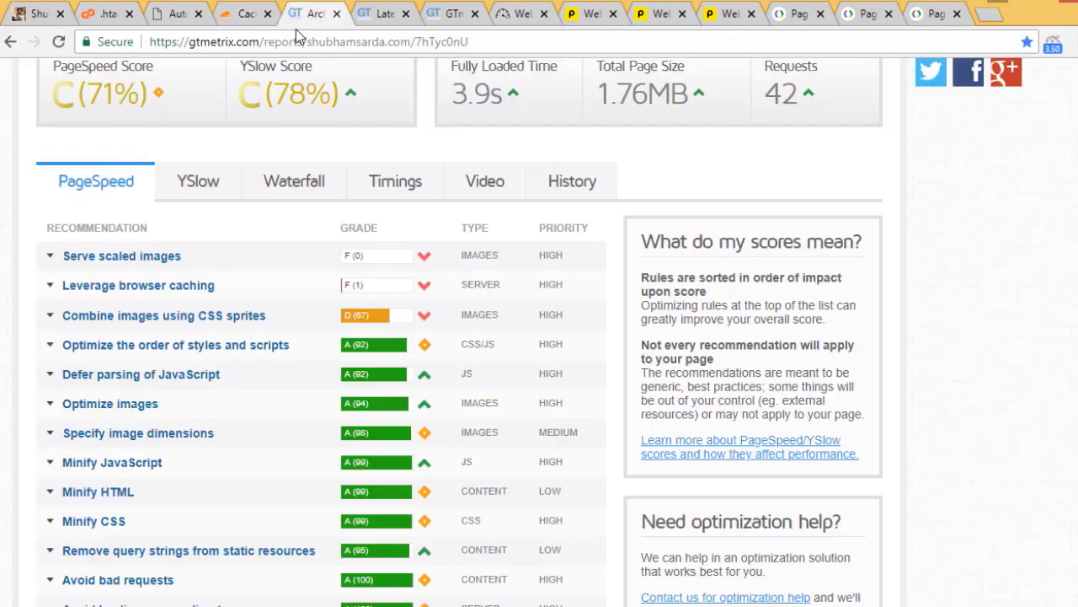
left_click(447, 289)
left_click(589, 286)
scroll(685, 396, "up", 2)
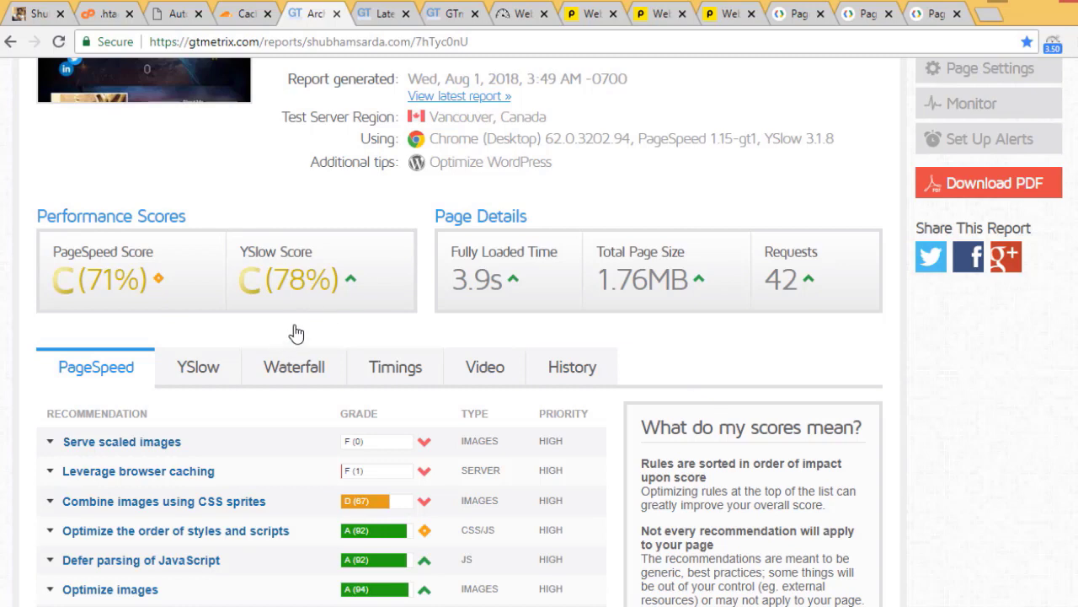
Open the Autoptimize settings in WordPress and look over the main options, returning to the HTML and JavaScript sections.
left_click(176, 18)
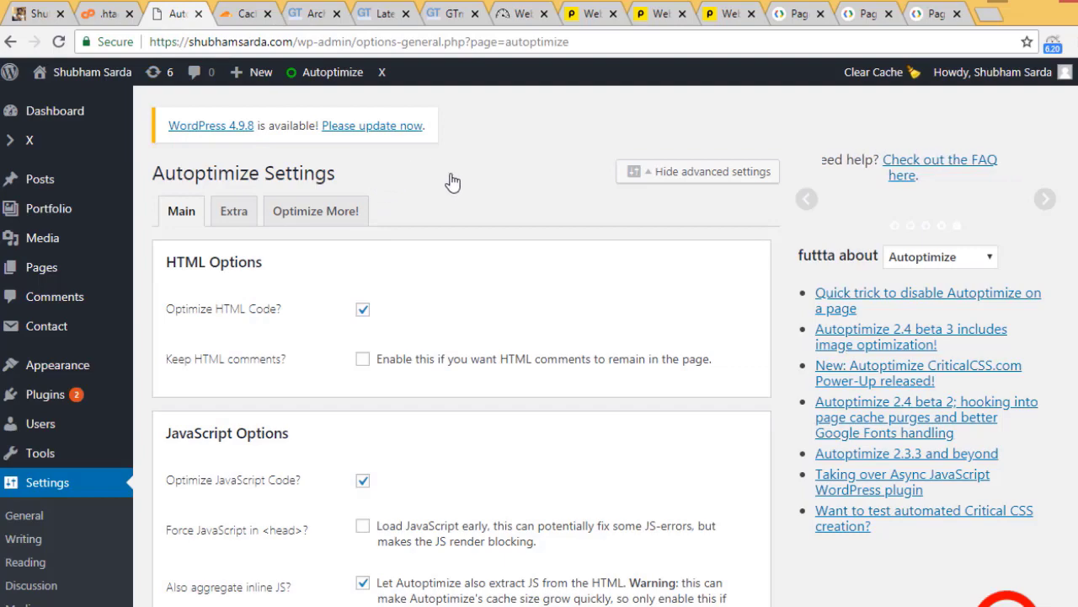
scroll(462, 337, "down", 12)
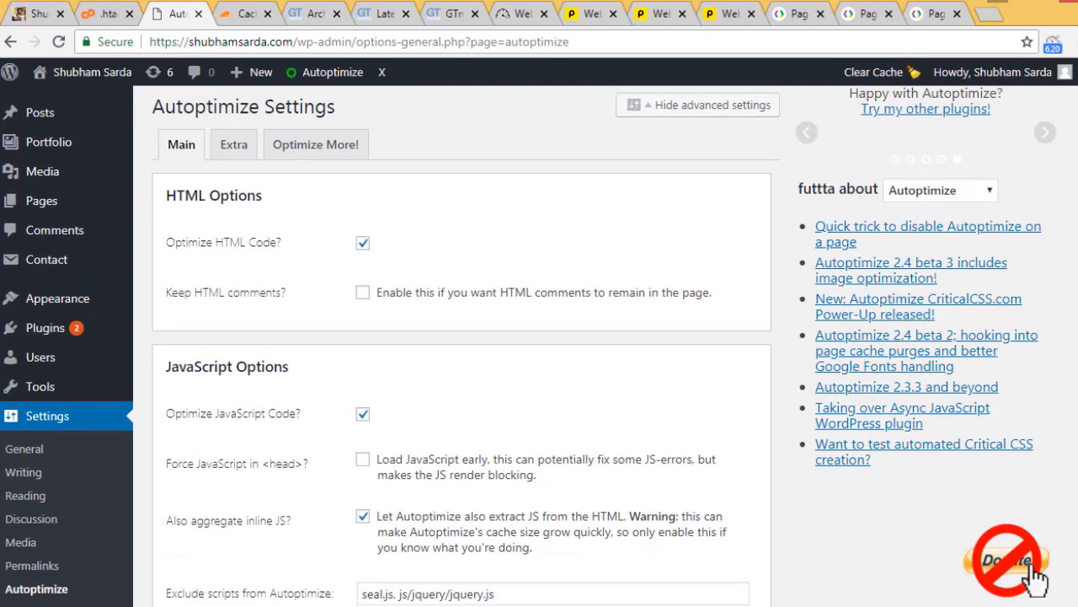
scroll(1074, 552, "down", 3)
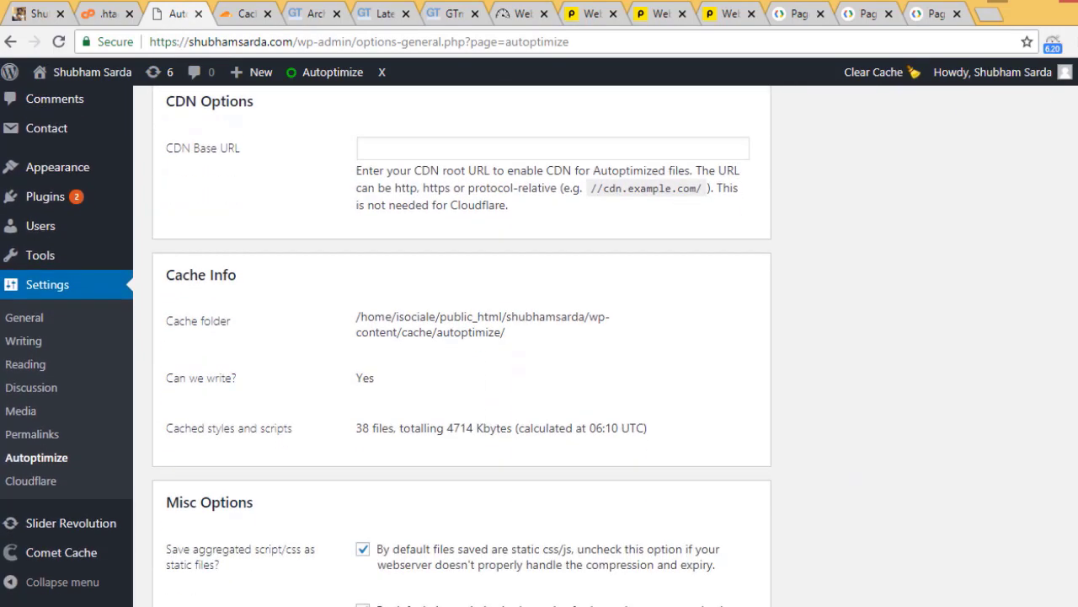
scroll(1073, 552, "up", 15)
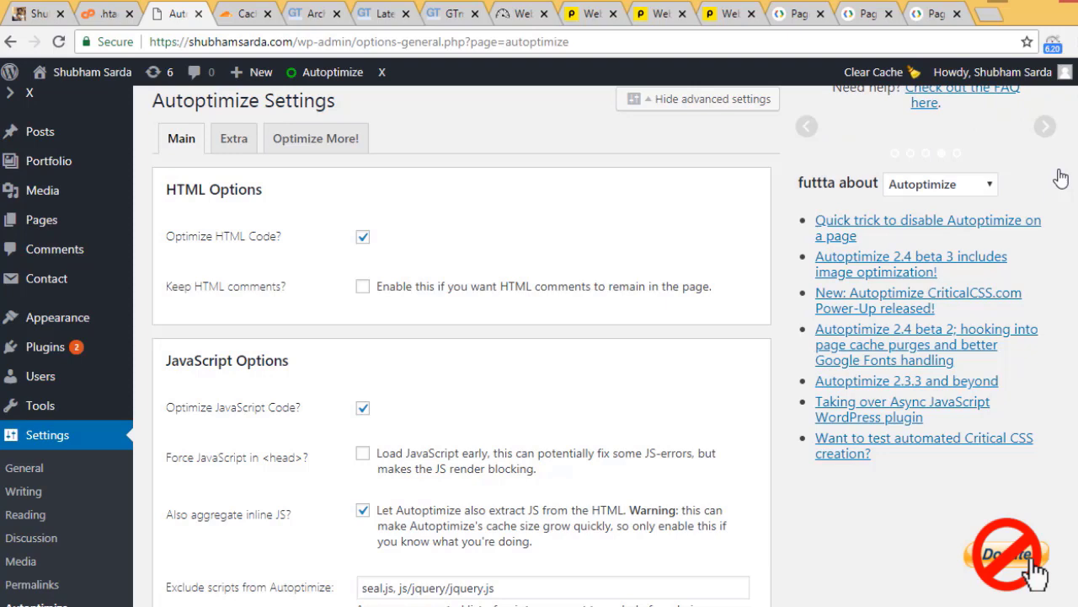
scroll(1061, 178, "down", 1)
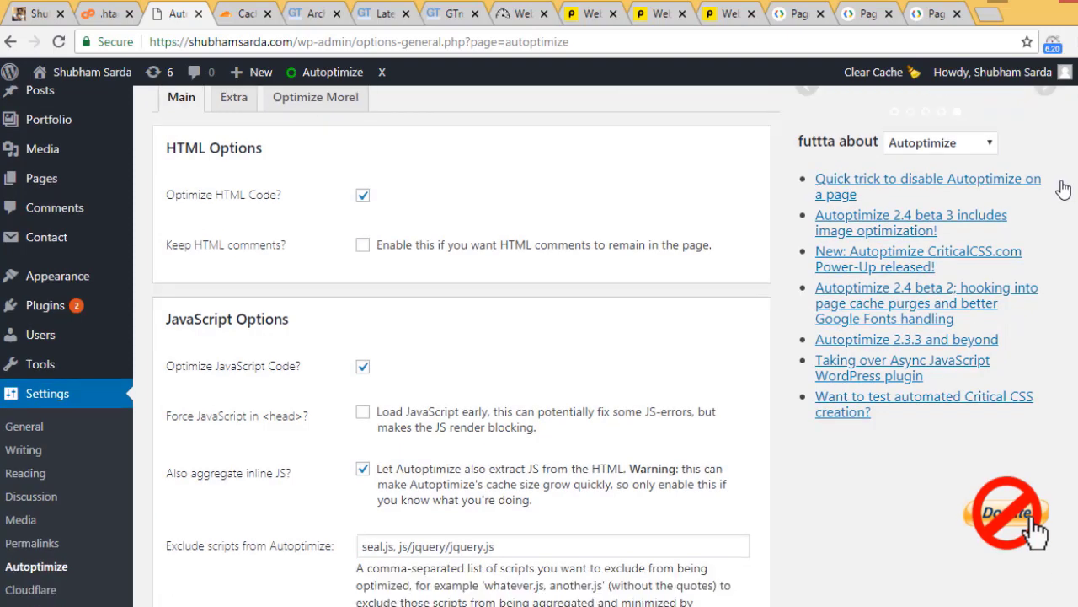
scroll(1063, 189, "down", 3)
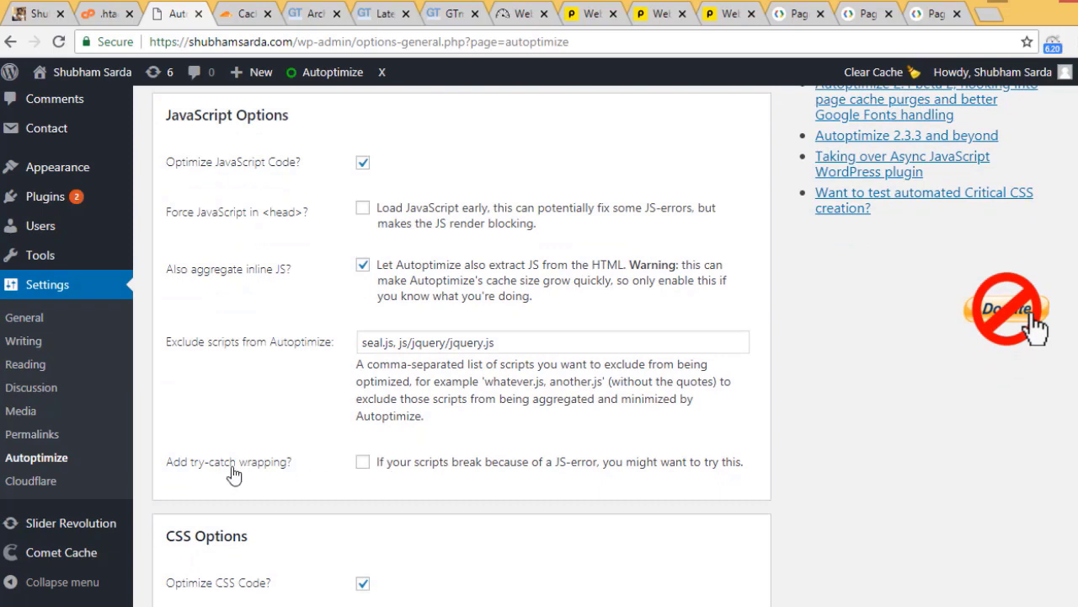
Examine Autoptimize's JavaScript options for try-catch wrapping, loading in the head, inline aggregation and code optimization.
mouse_move(203, 447)
left_mouse_down()
mouse_move(217, 514)
mouse_move(204, 434)
mouse_move(186, 472)
left_mouse_up()
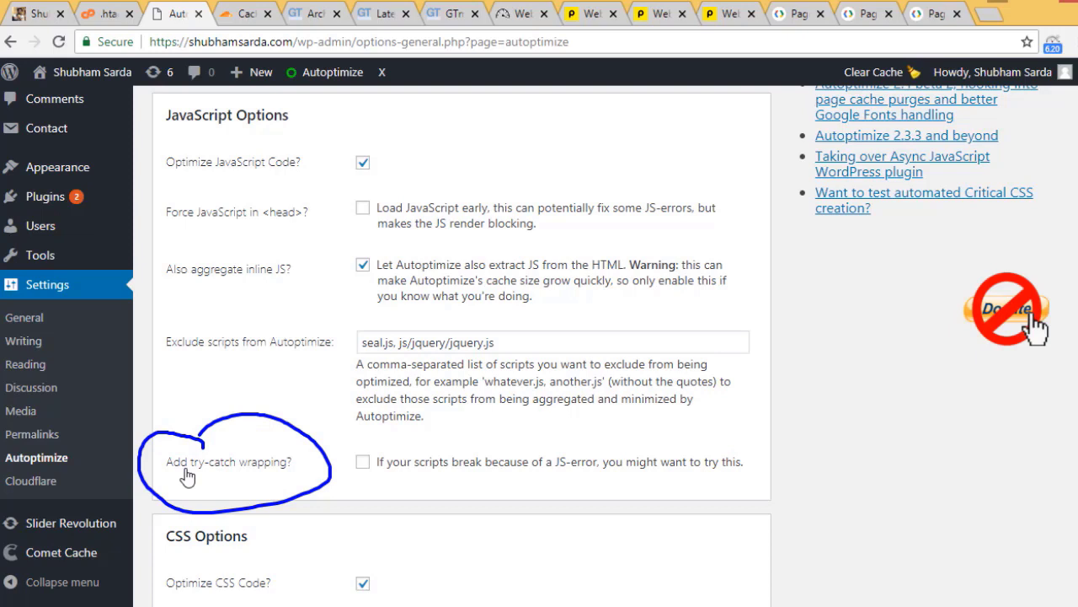
mouse_move(497, 201)
left_mouse_down()
mouse_move(511, 220)
mouse_move(487, 241)
left_mouse_up()
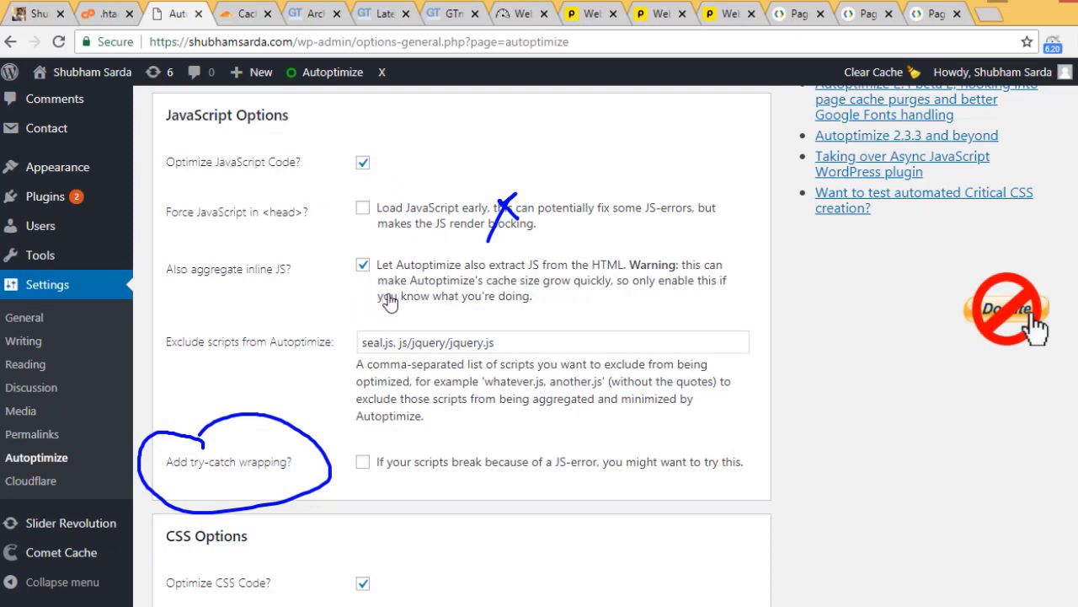
mouse_move(385, 268)
left_mouse_down()
mouse_move(392, 278)
mouse_move(407, 258)
left_mouse_up()
left_click_drag(379, 157, 401, 146)
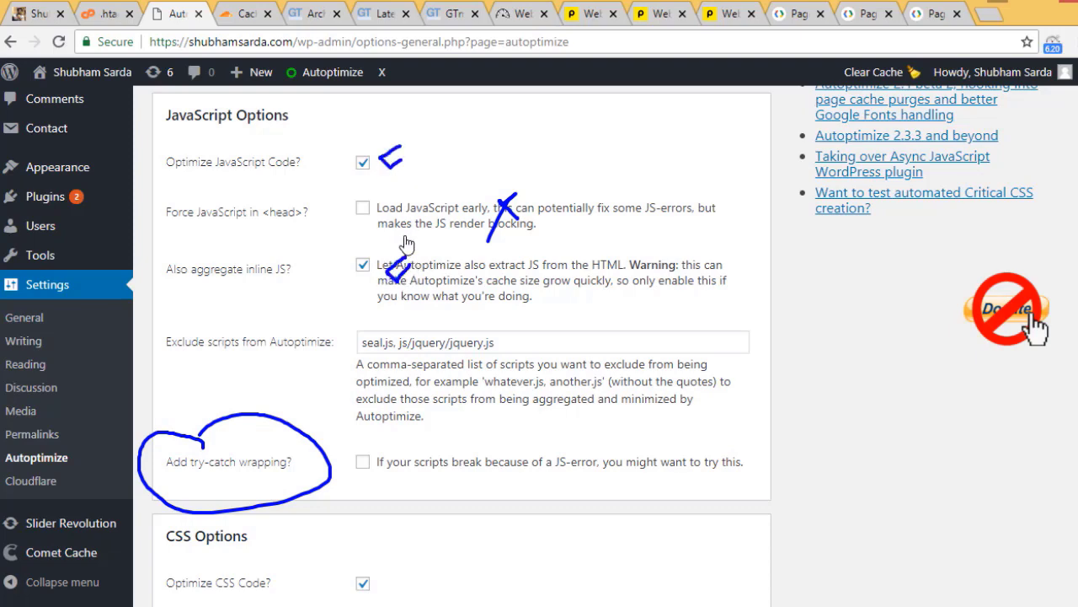
key("Escape")
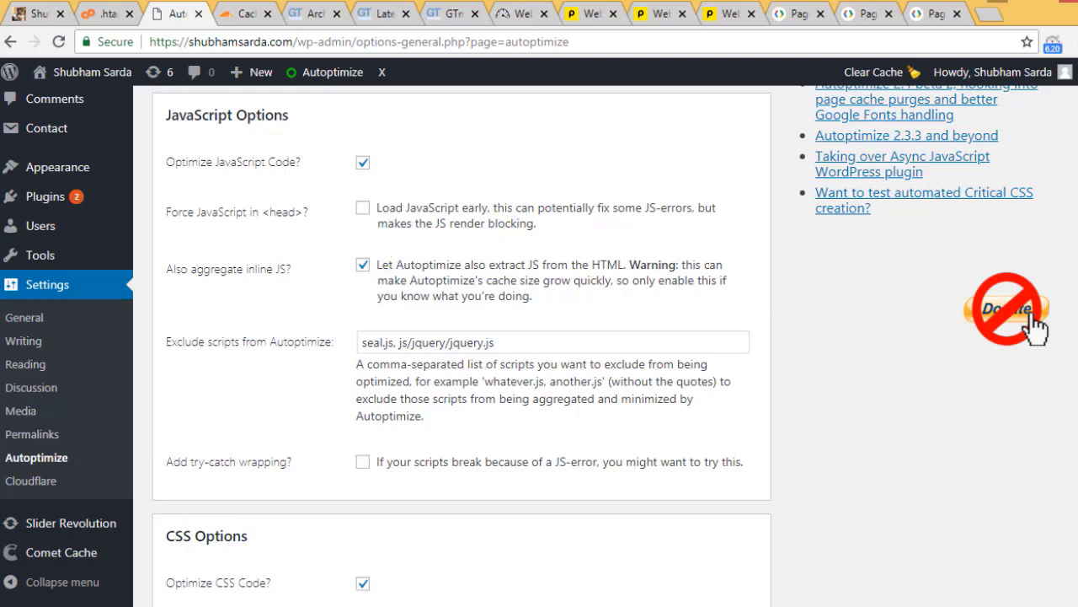
Check Autoptimize's CSS options for data URIs, inline aggregation and inlining all CSS, plus the cache and miscellaneous settings.
scroll(1036, 329, "down", 5)
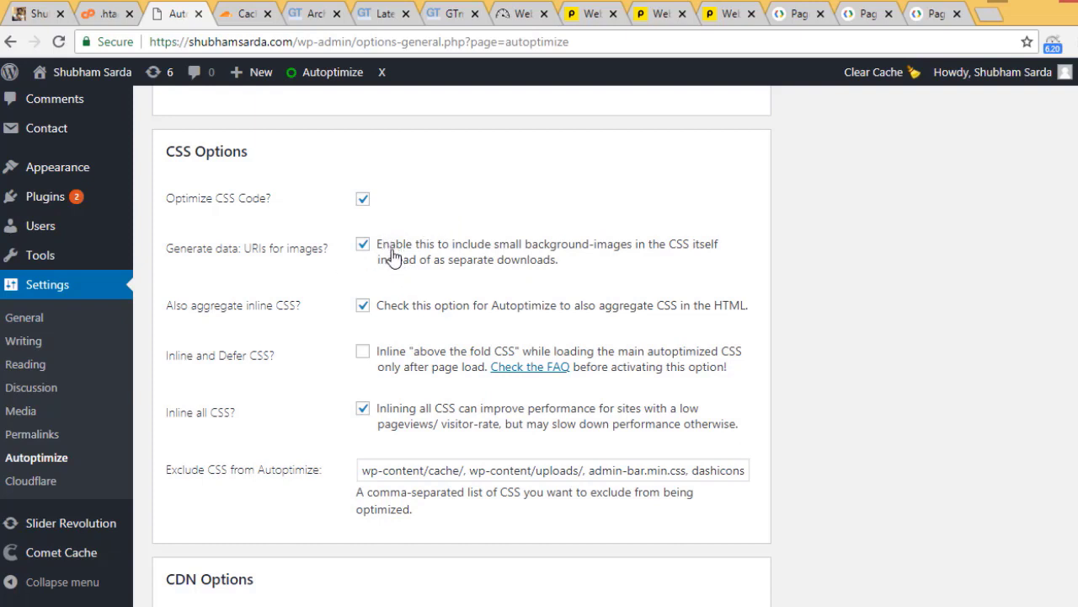
mouse_move(391, 255)
left_mouse_down()
mouse_move(373, 252)
mouse_move(383, 259)
left_mouse_up()
mouse_move(391, 310)
left_mouse_down()
mouse_move(347, 297)
mouse_move(376, 315)
left_mouse_up()
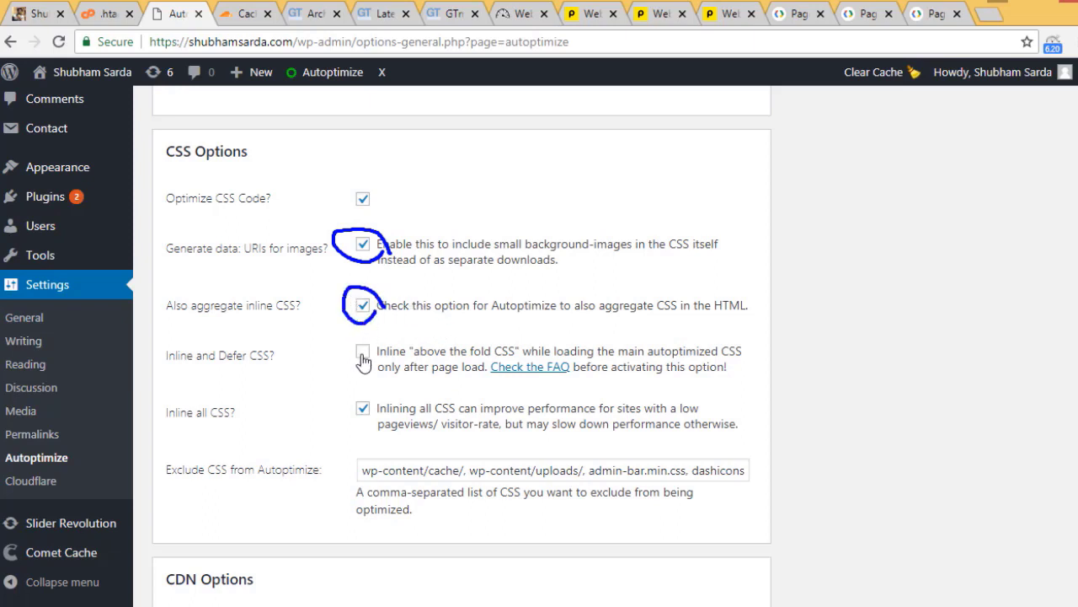
left_click_drag(374, 396, 381, 401)
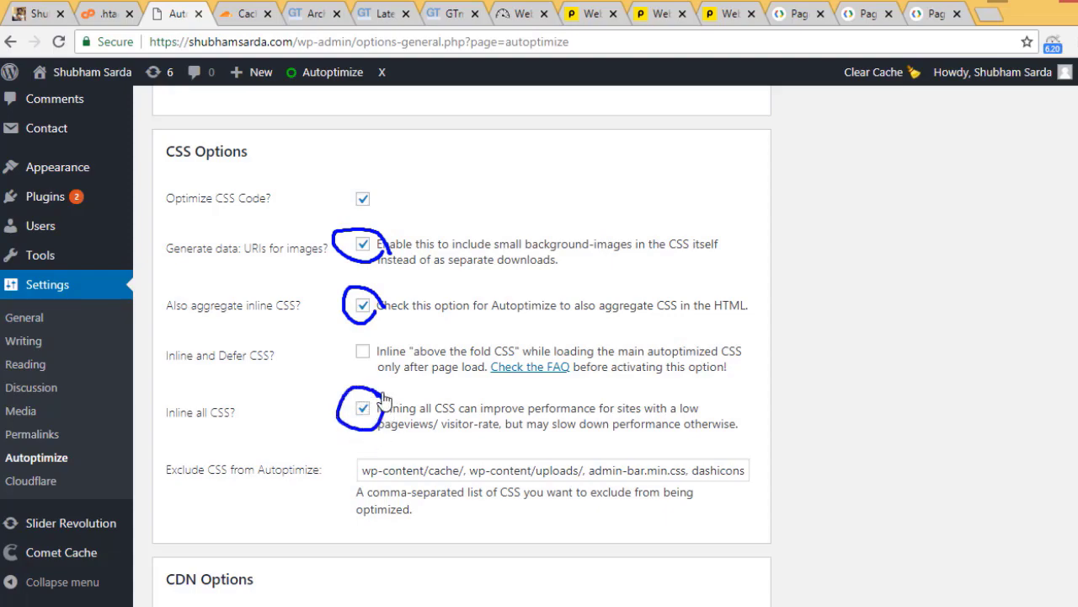
scroll(1070, 516, "down", 10)
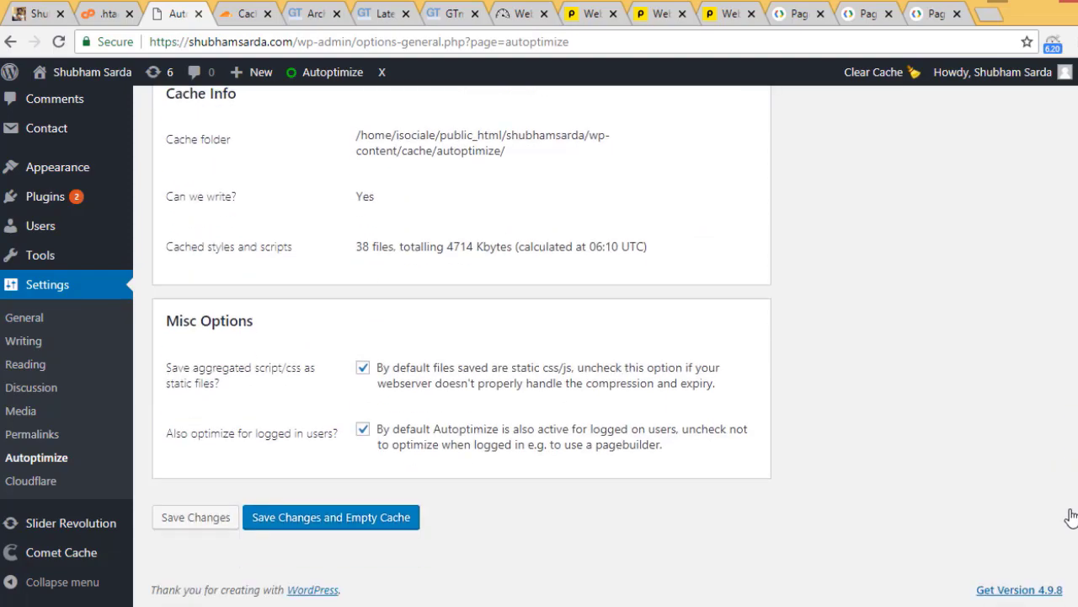
scroll(1071, 516, "up", 15)
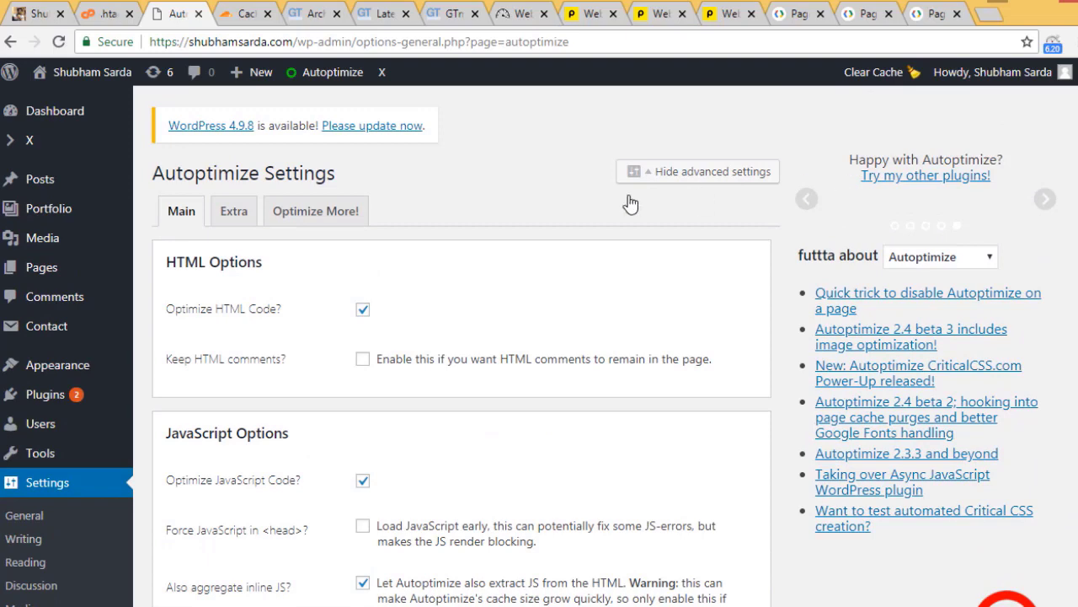
Open Autoptimize's Extra settings and review the emoji, query string, Google Fonts and async JavaScript options.
left_click(223, 220)
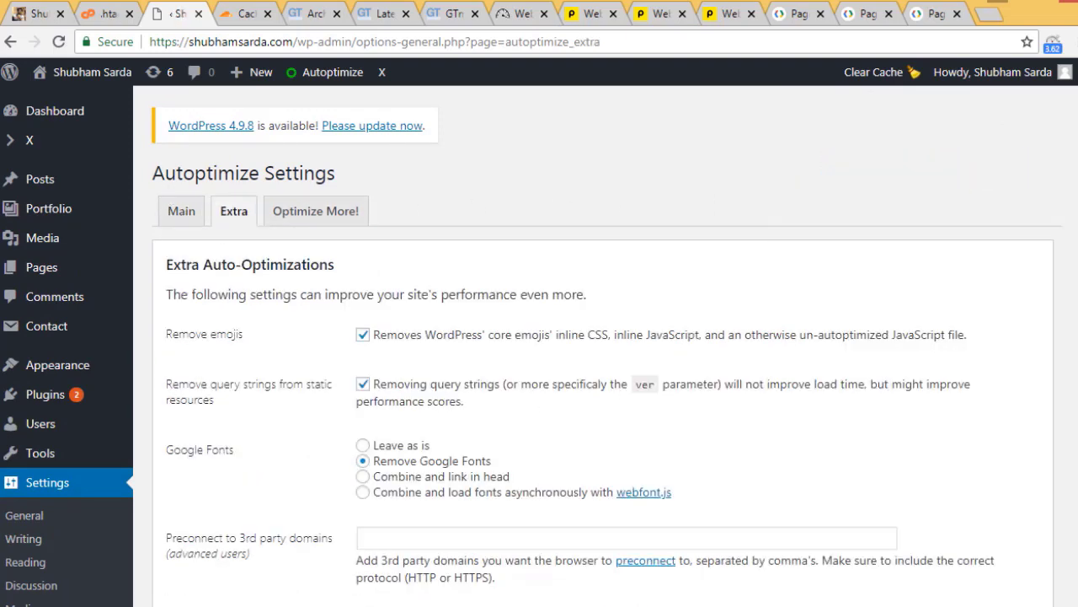
scroll(958, 320, "down", 1)
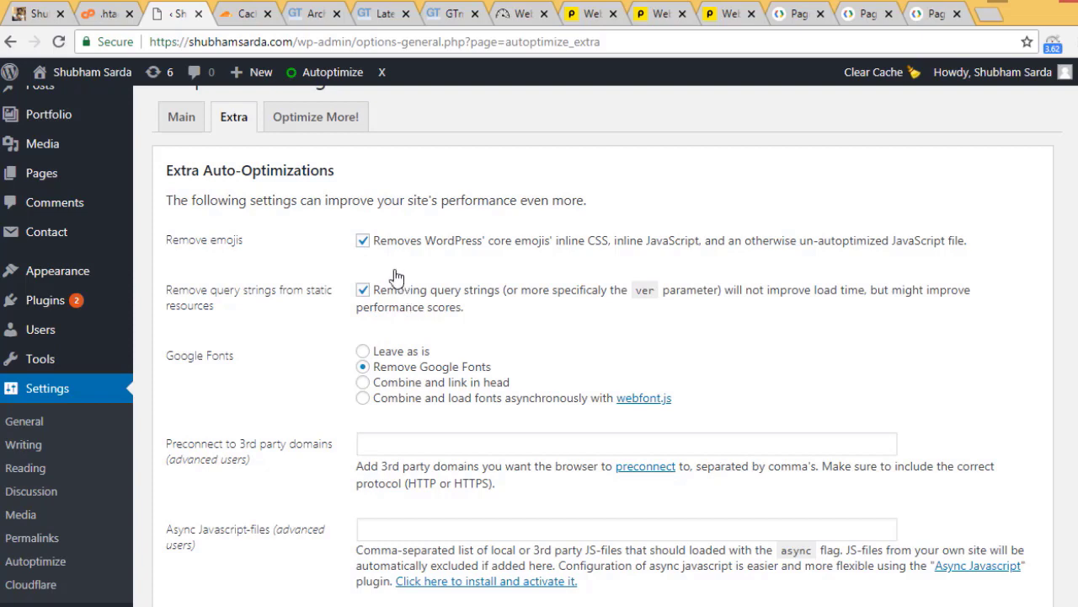
scroll(539, 345, "down", 2)
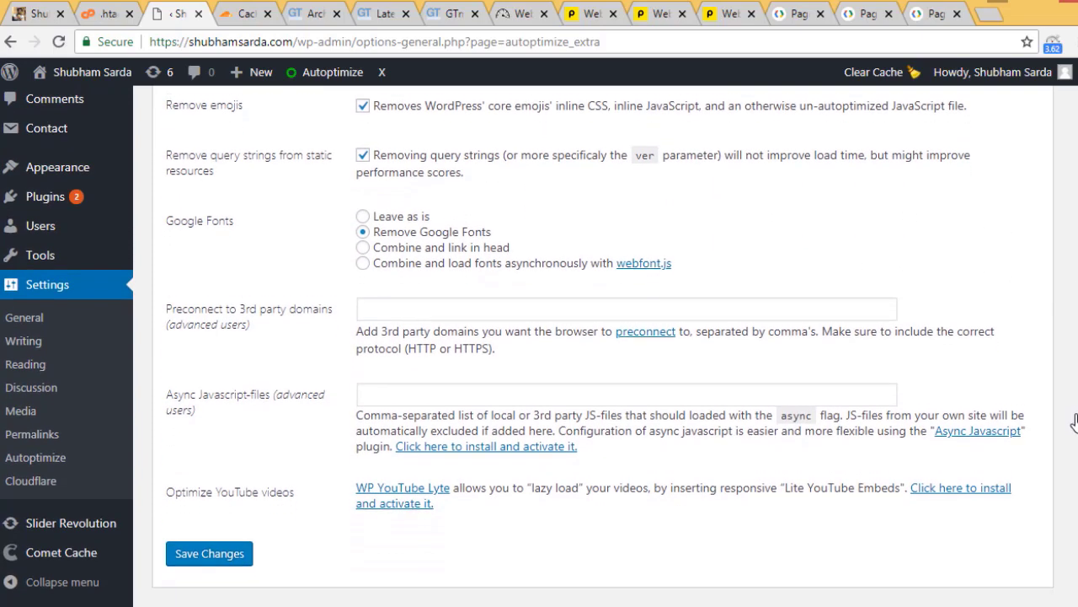
scroll(1026, 328, "up", 3)
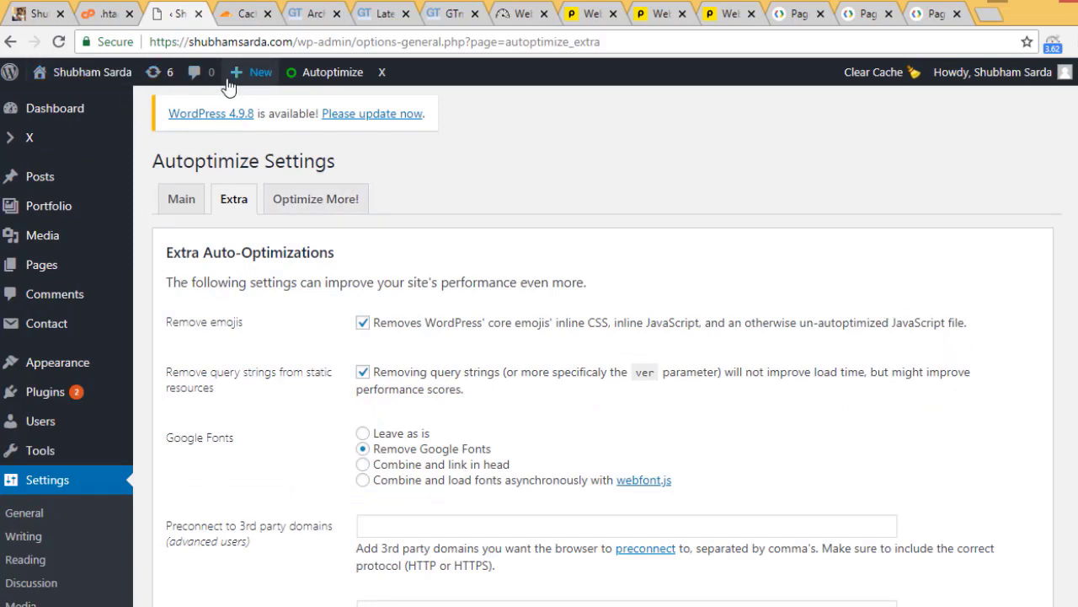
Return to Cloudflare and open the Scrape Shield settings to check Email Address Obfuscation.
left_click(241, 14)
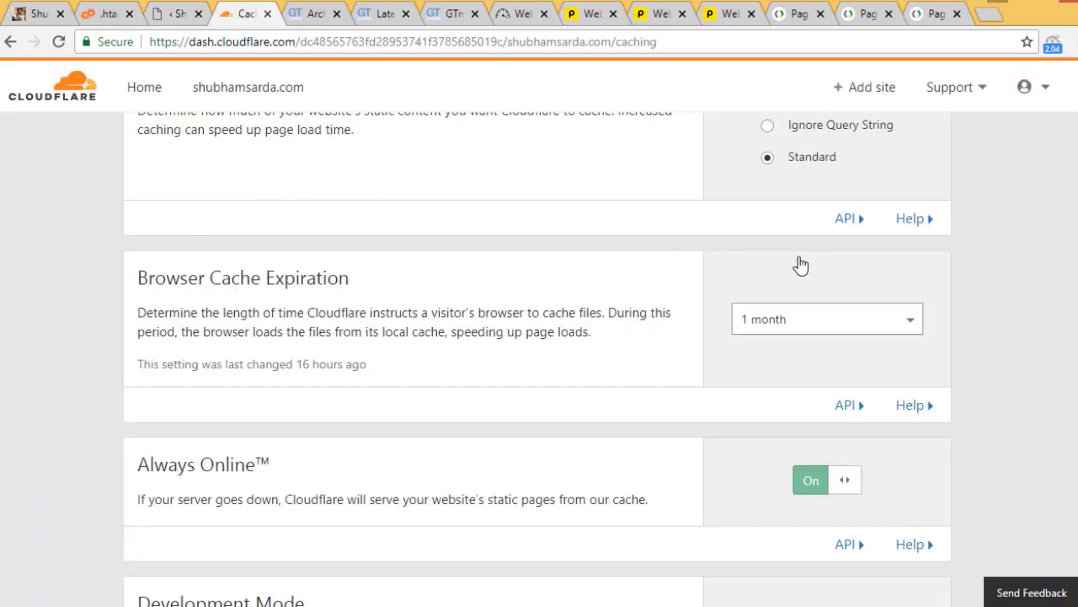
scroll(961, 236, "up", 6)
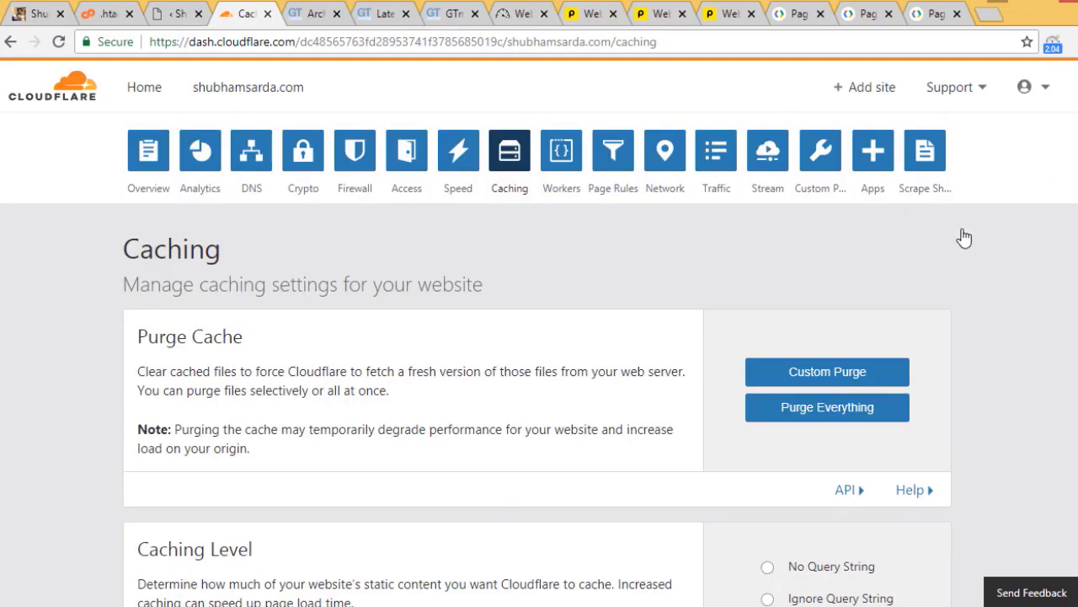
left_click(925, 190)
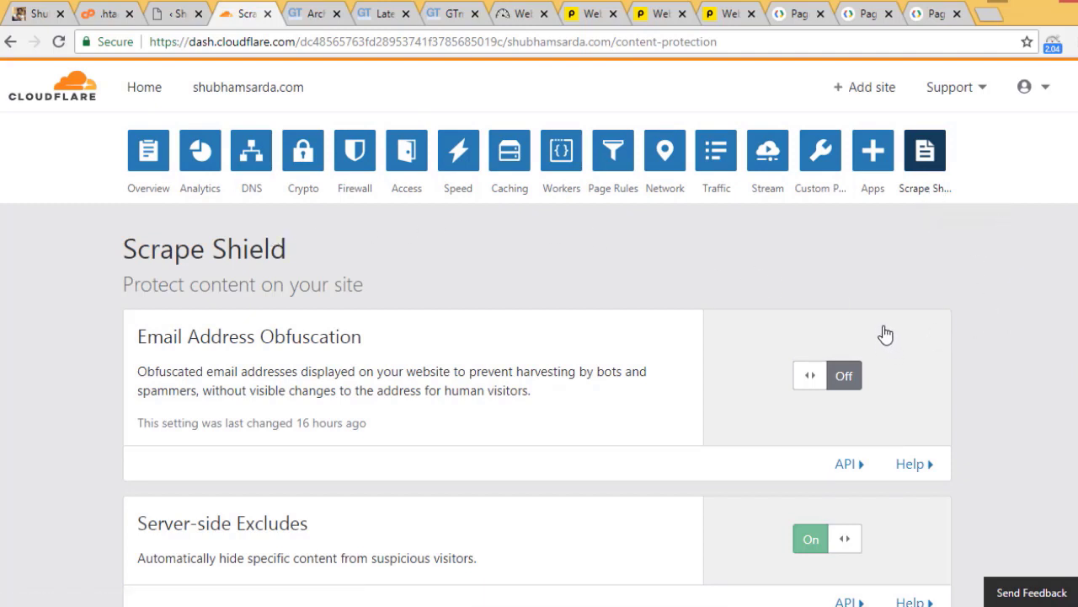
left_click_drag(883, 334, 770, 404)
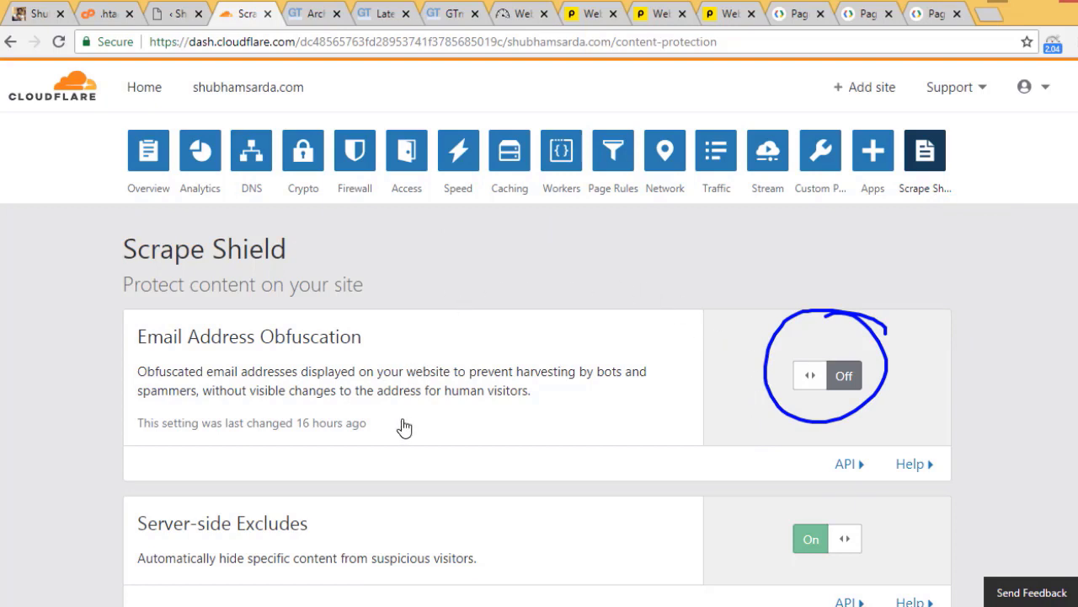
left_click_drag(368, 425, 390, 409)
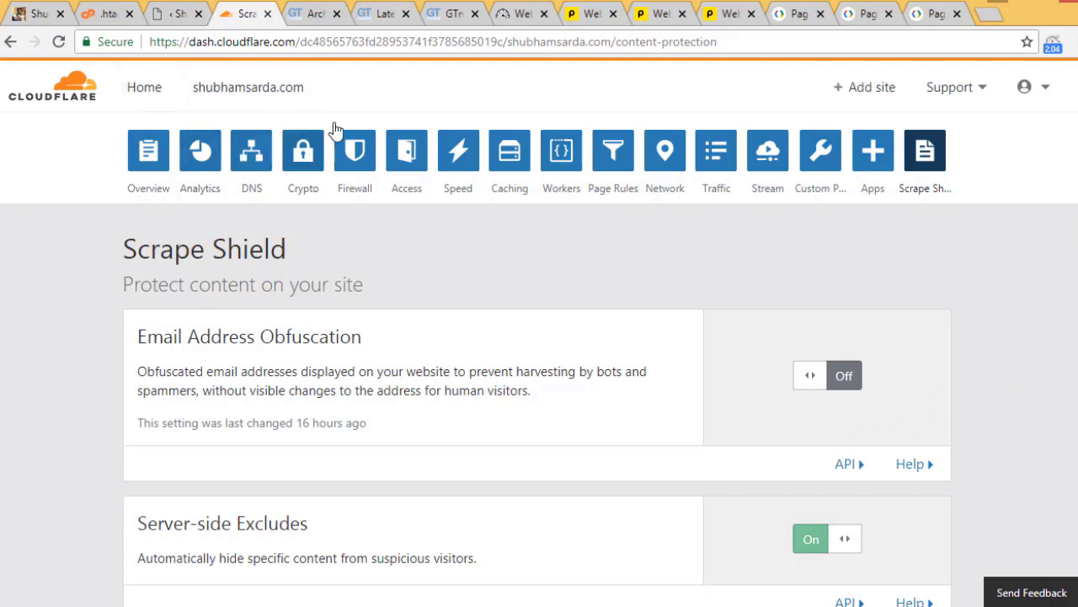
Compare the website's original GTmetrix report with its latest one, reviewing performance scores, page details and PageSpeed recommendations.
left_click(308, 15)
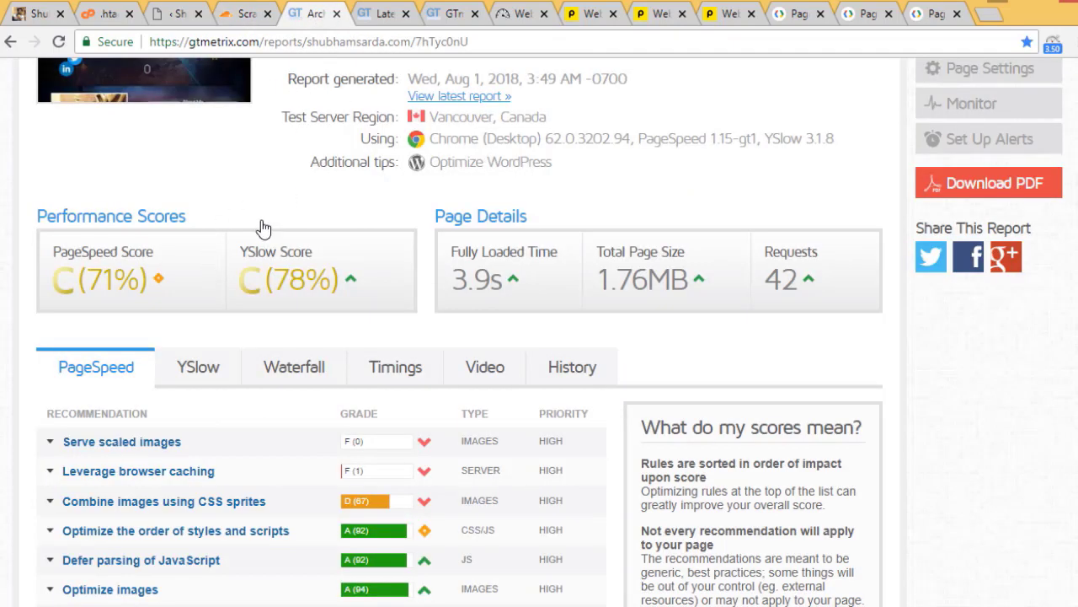
left_click(376, 15)
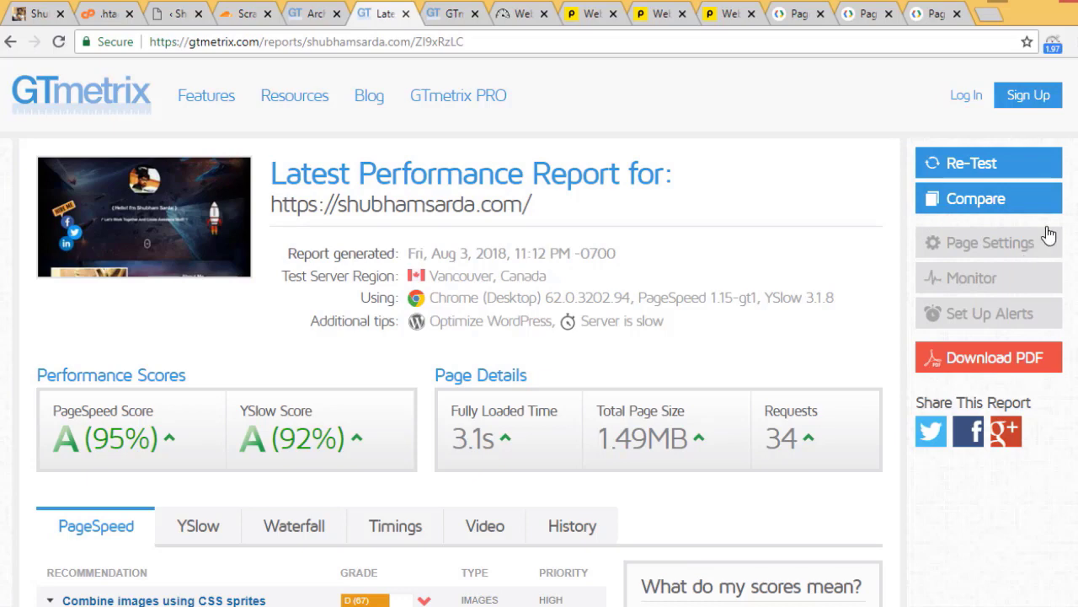
mouse_move(1045, 236)
left_click_drag(795, 479, 761, 539)
left_click(829, 501)
scroll(1075, 287, "down", 3)
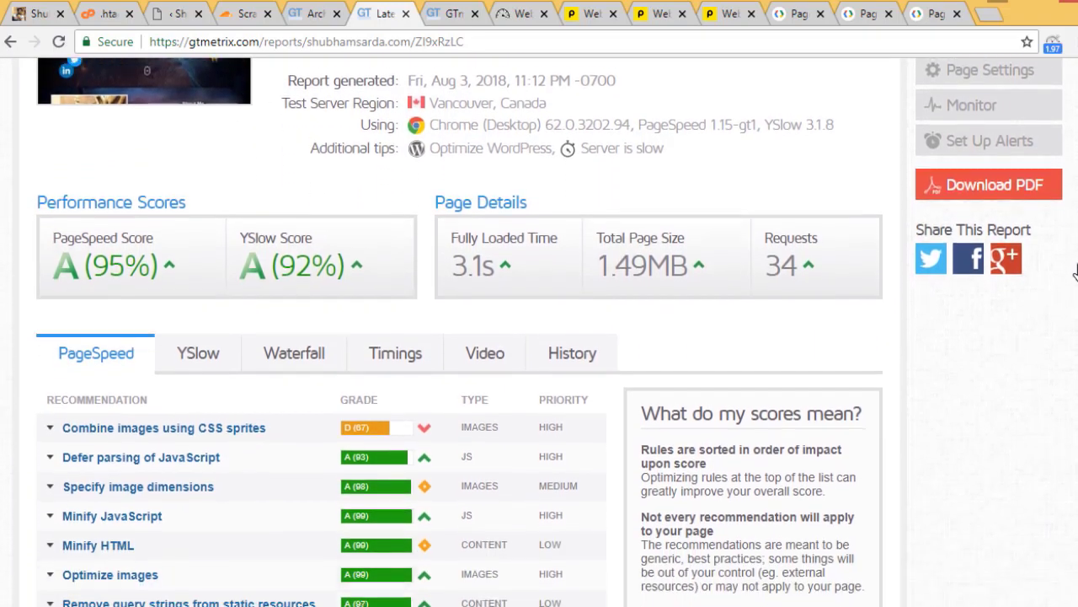
scroll(1075, 287, "up", 1)
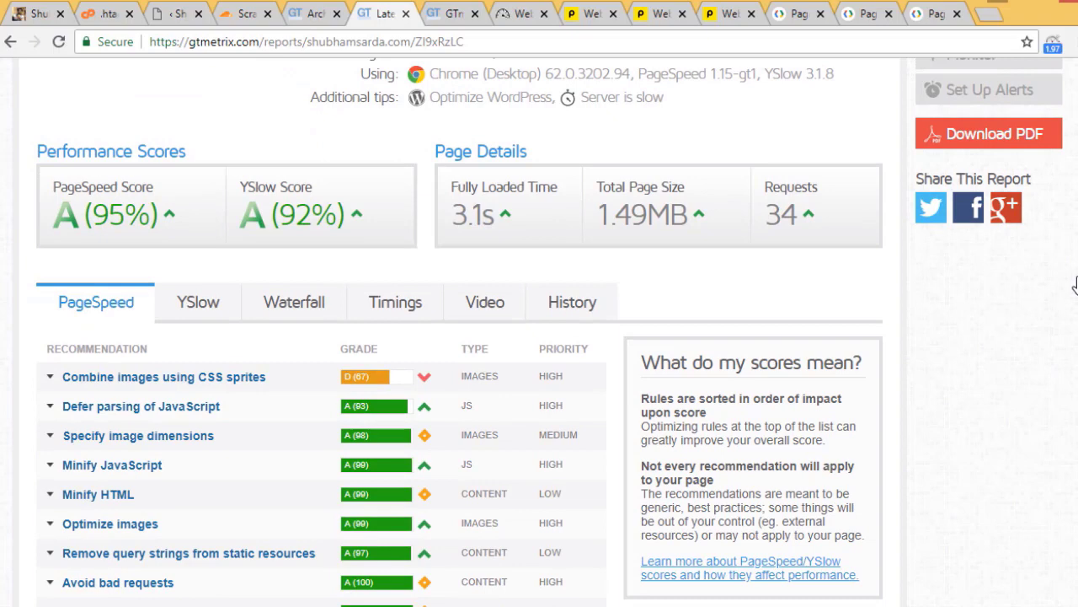
scroll(1074, 287, "up", 1)
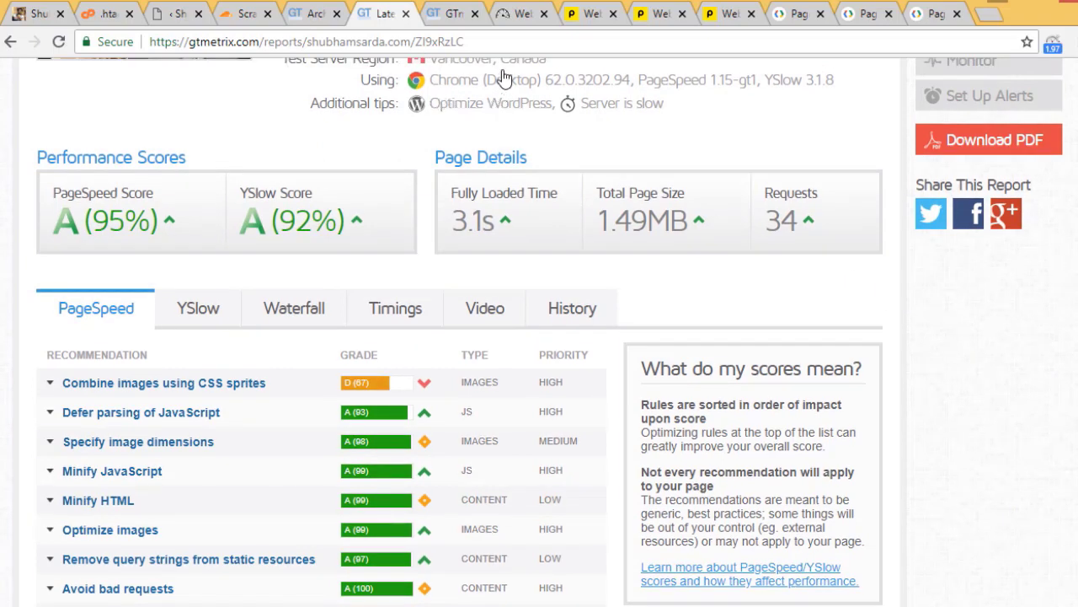
Review the website's WebPageTest grades and median run results, and return to the latest GTmetrix report.
left_click(522, 15)
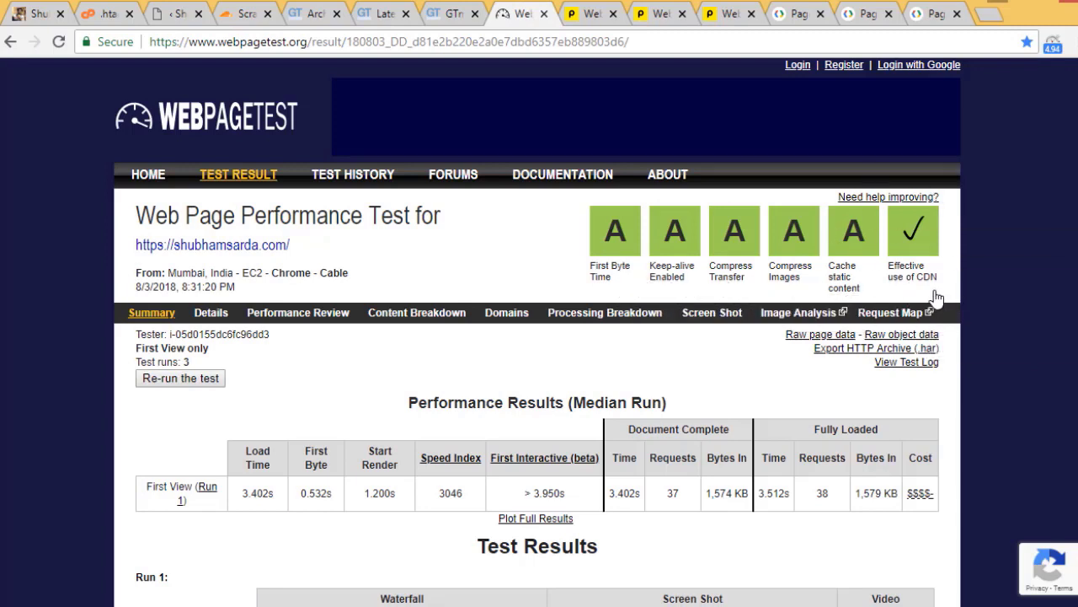
left_click(512, 42)
left_click(469, 103)
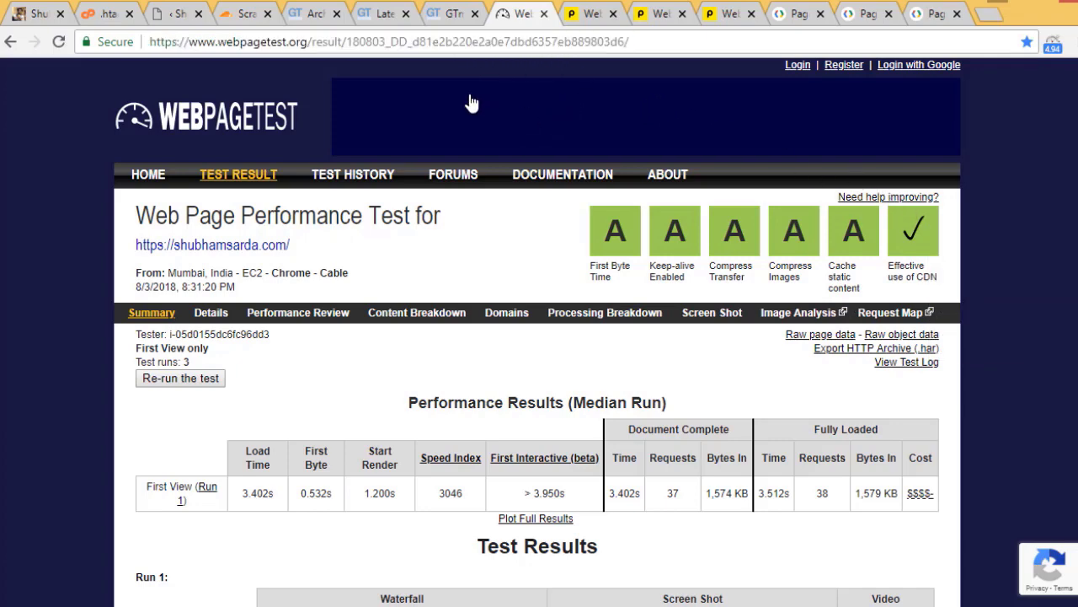
left_click(375, 19)
left_click(383, 43)
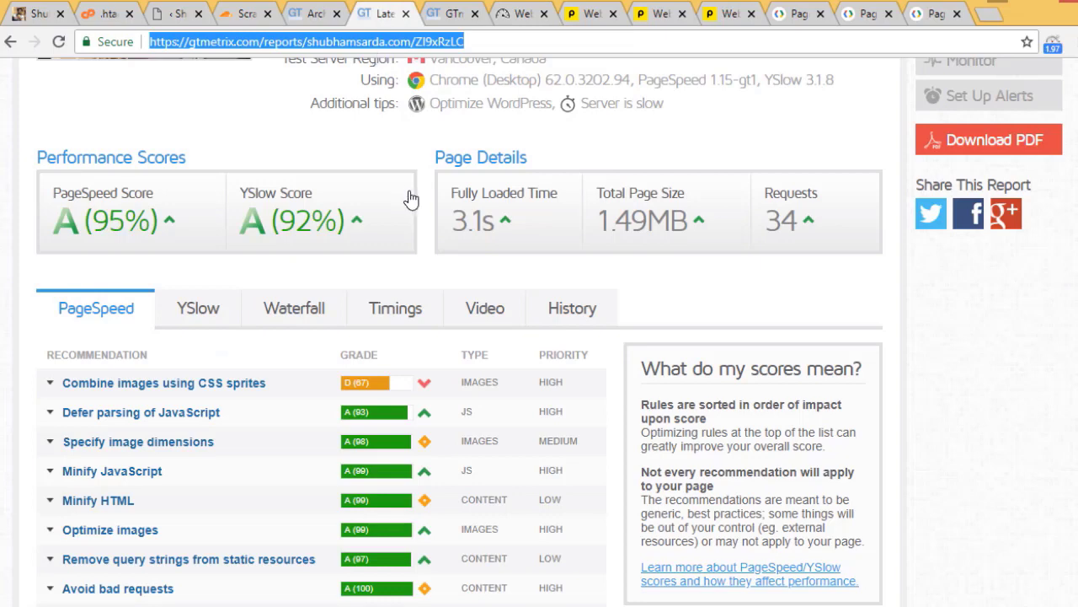
left_click(645, 144)
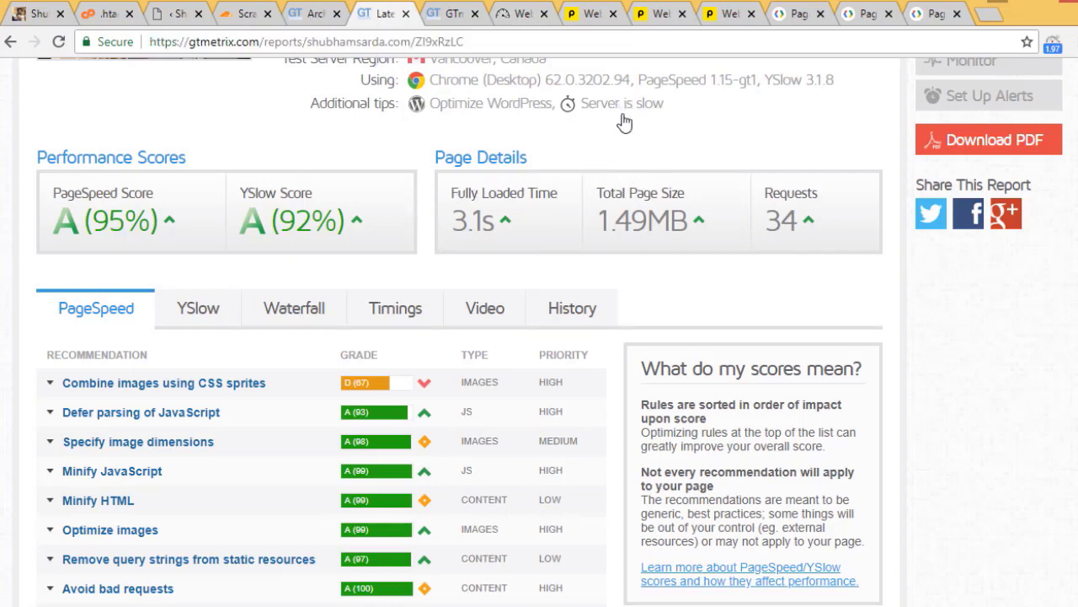
Compare the Aug 3 and Aug 4 Pingdom results for performance grade, load time, page size and requests.
left_click(590, 15)
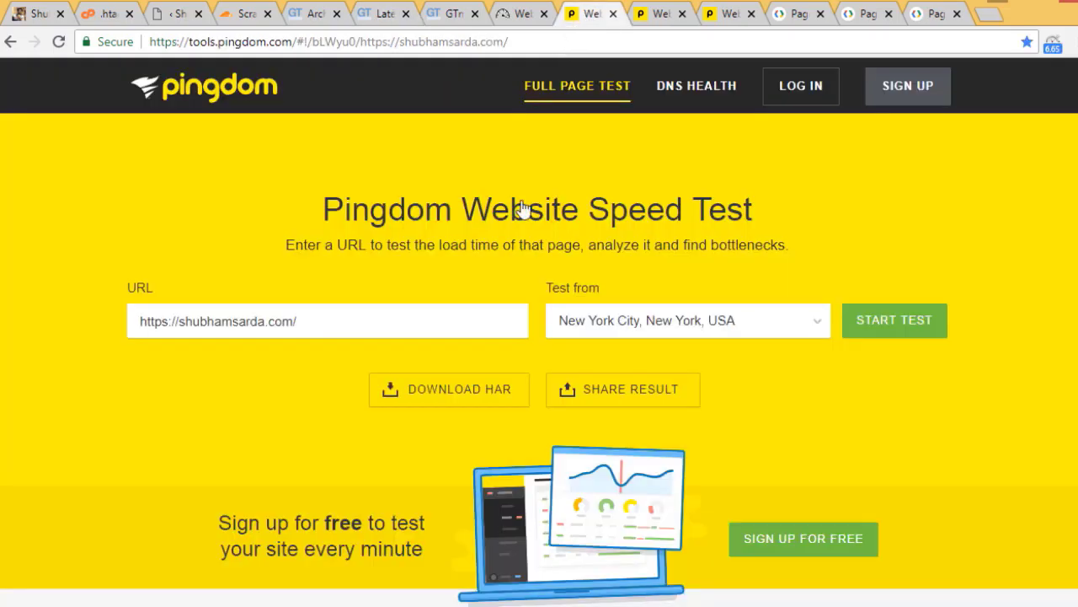
scroll(1075, 135, "down", 5)
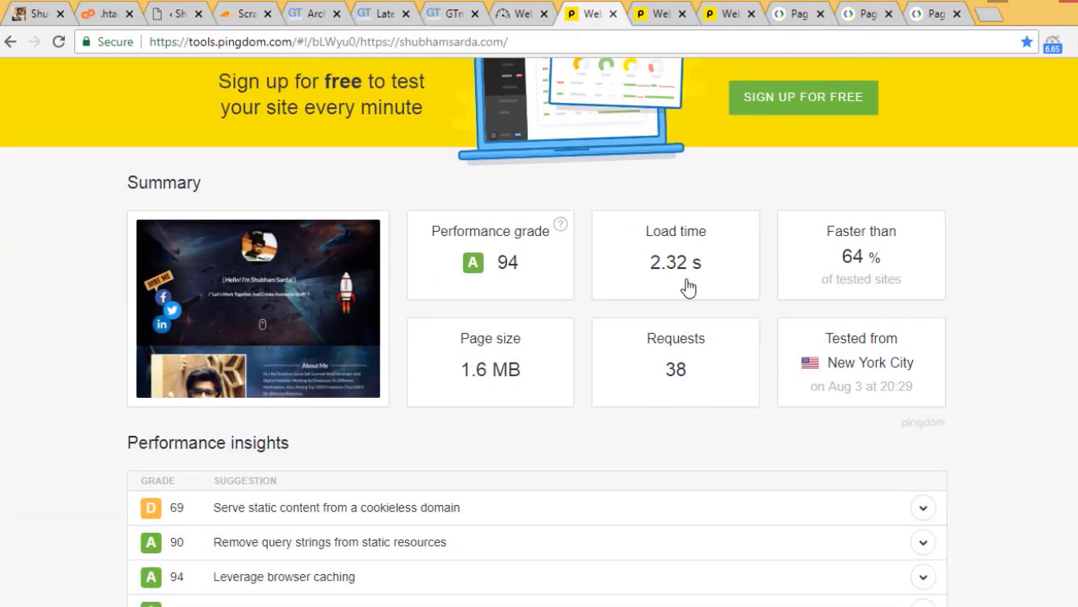
left_click(656, 15)
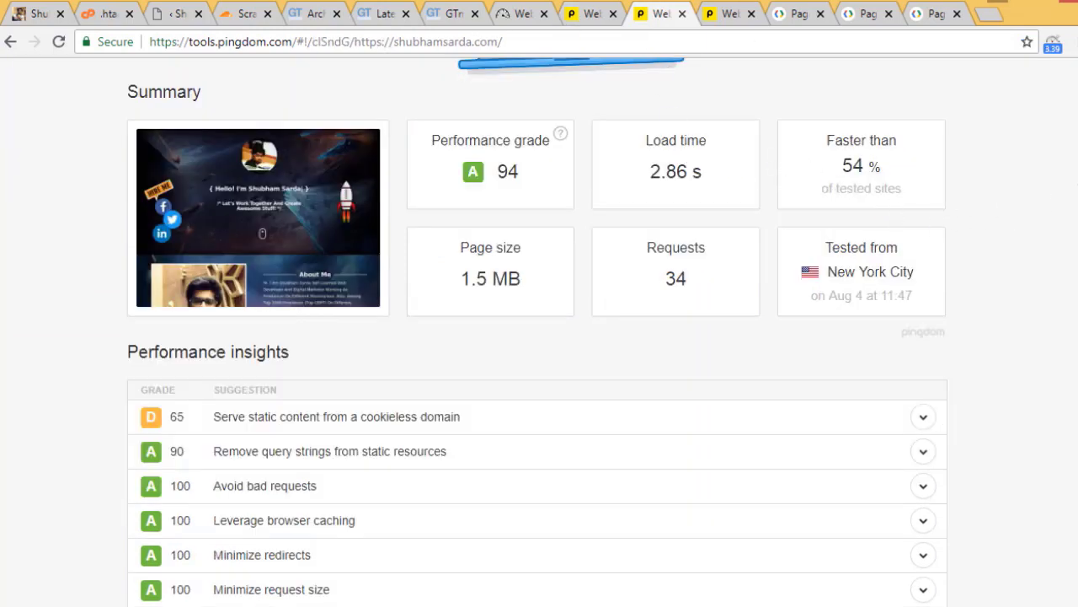
scroll(1066, 193, "up", 3)
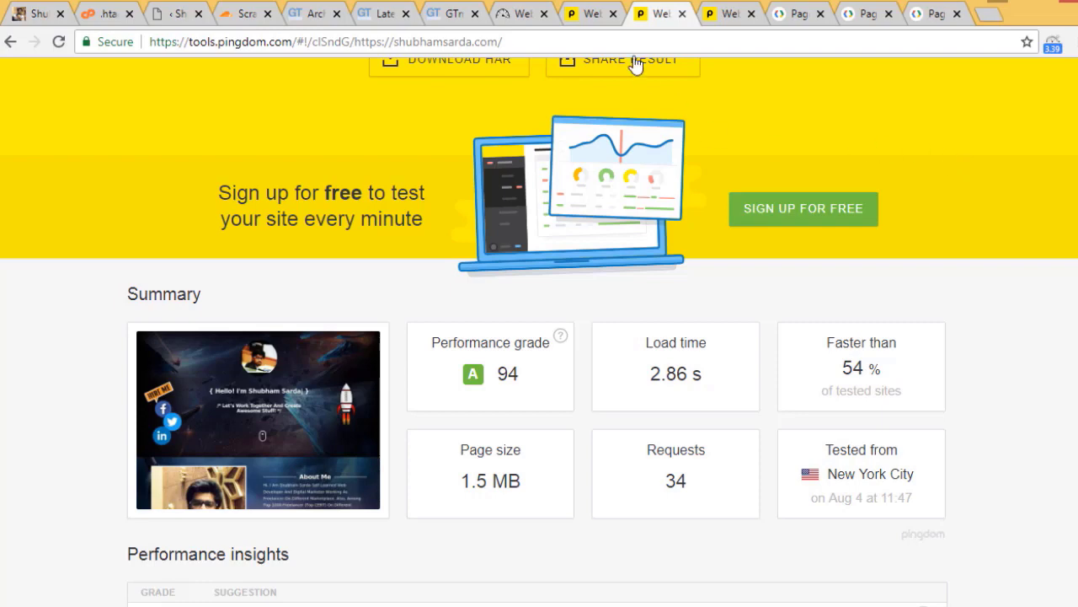
left_click(594, 17)
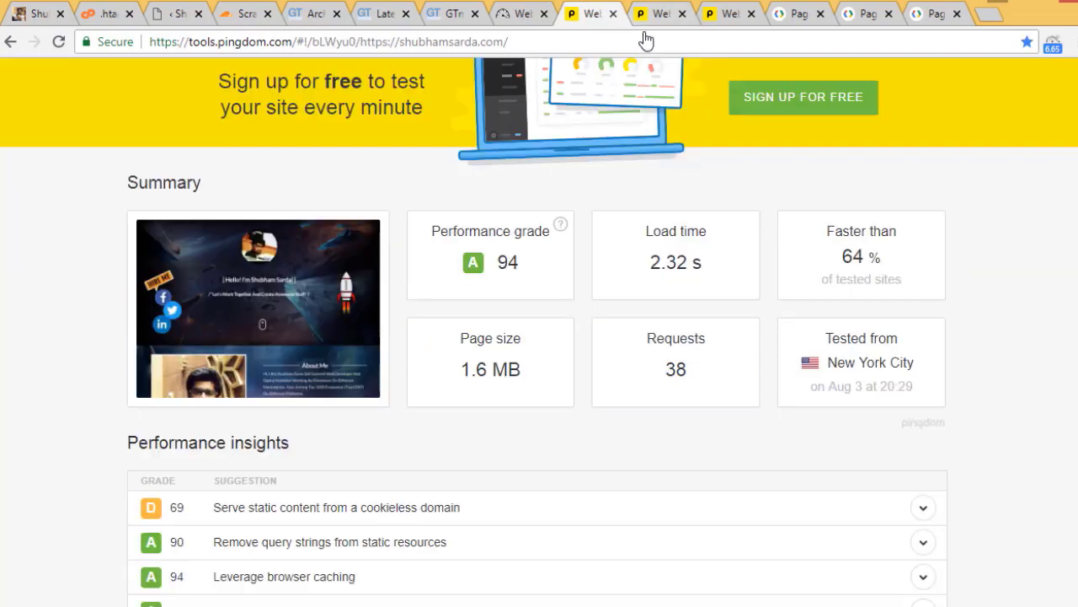
left_click(657, 15)
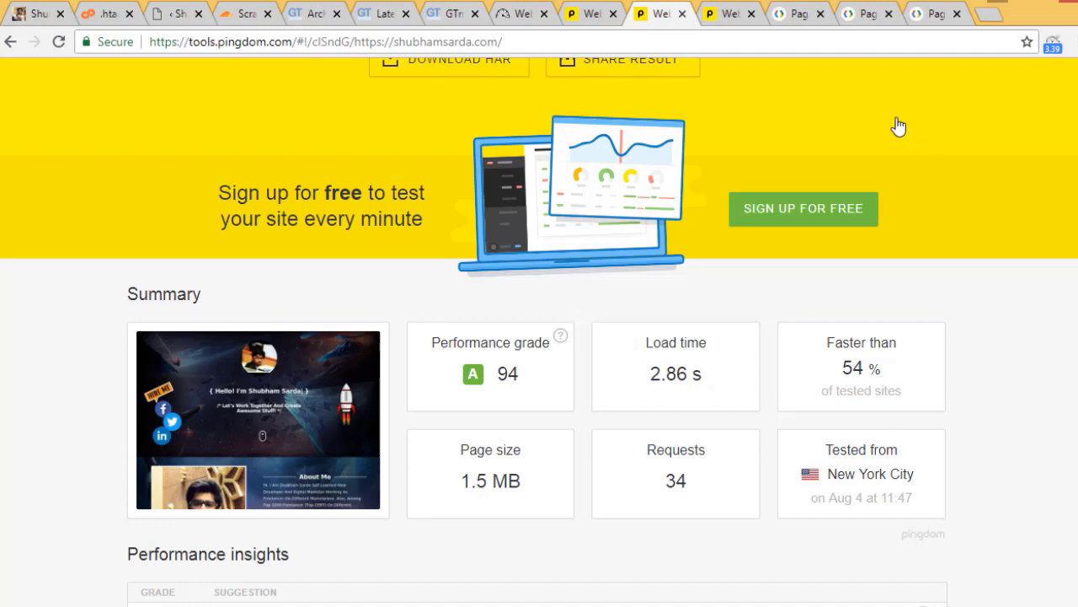
Check the mobile and desktop optimization scores in PageSpeed Insights, and view Google's mobile speed test page.
left_click(864, 16)
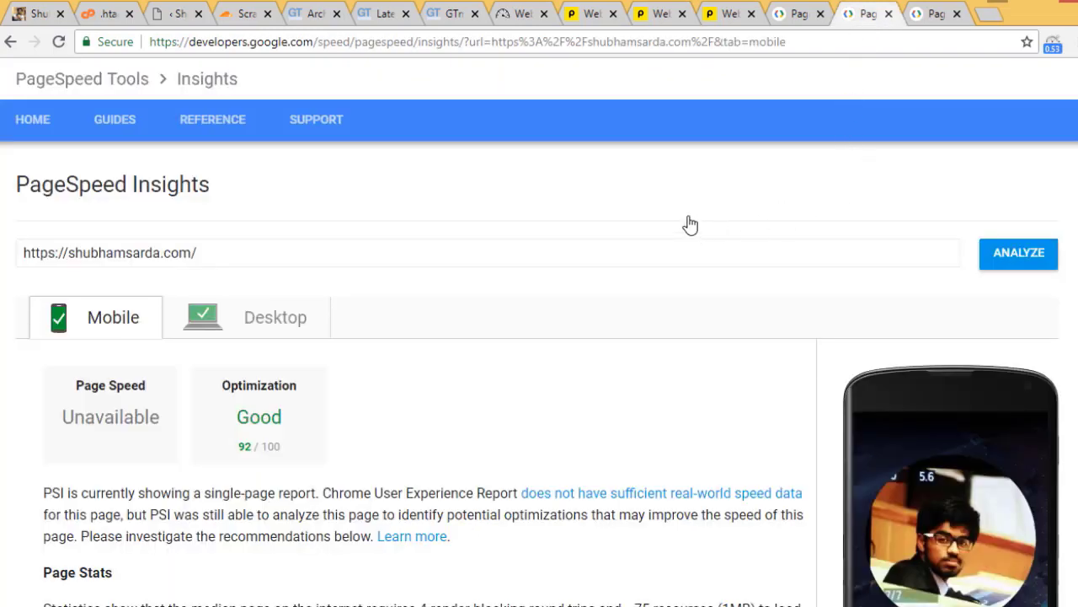
triple_click(112, 184)
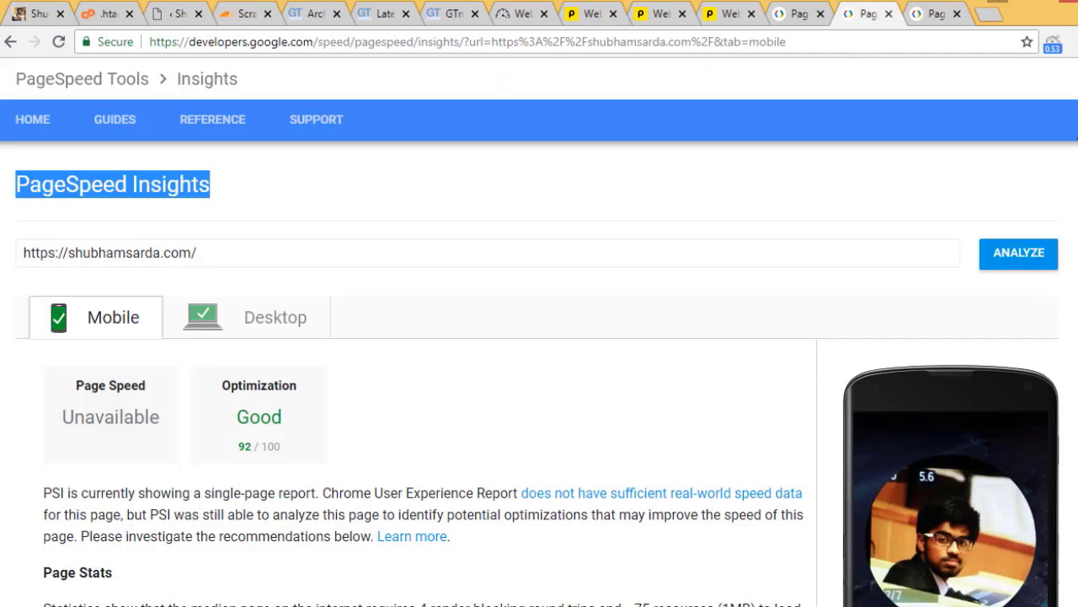
scroll(560, 338, "down", 1)
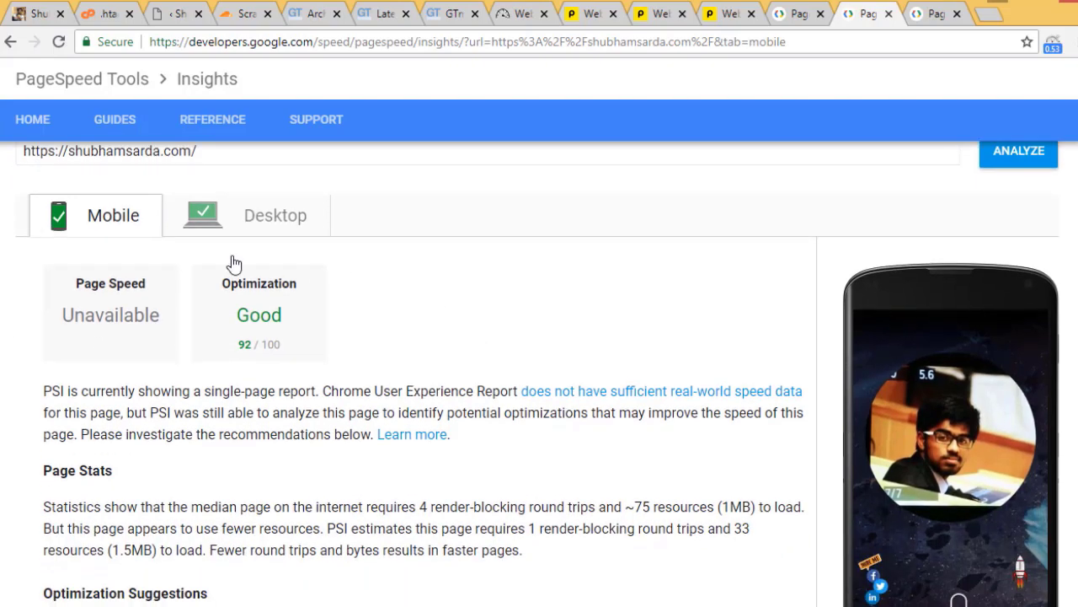
left_click(224, 220)
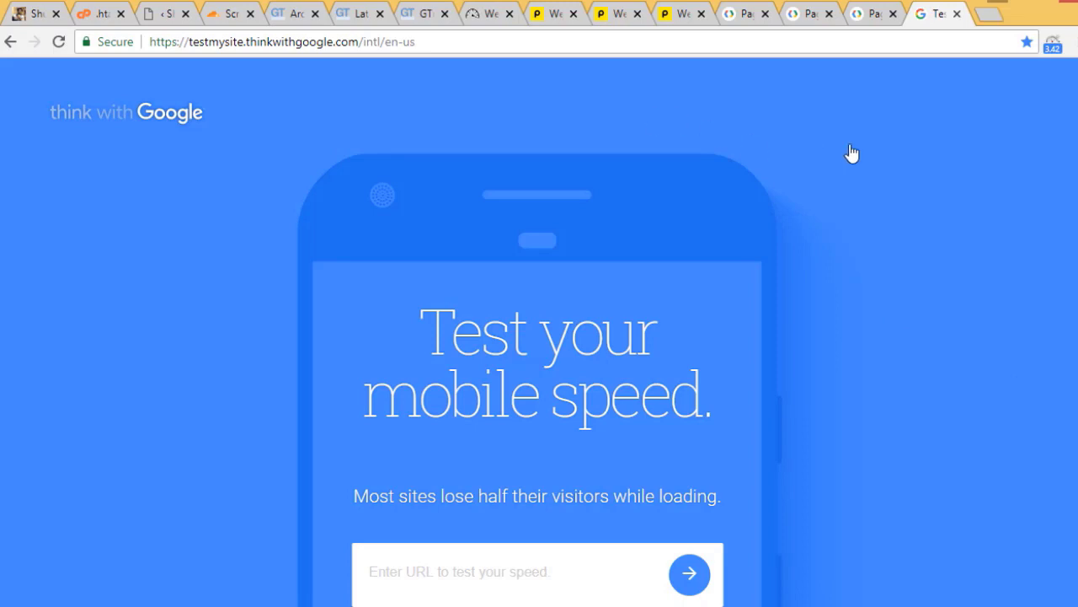
scroll(578, 442, "down", 3)
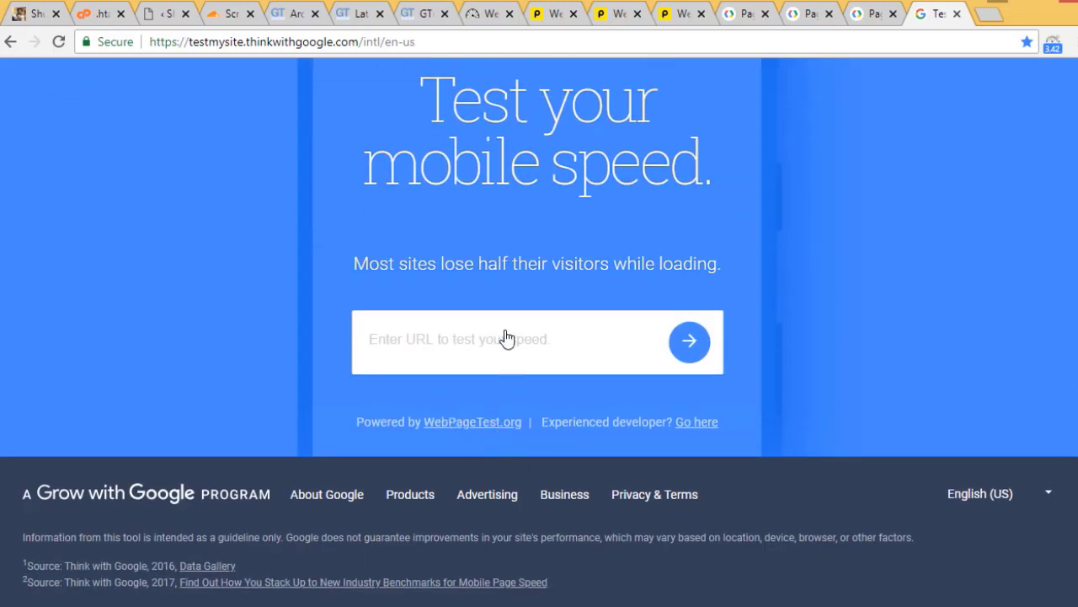
Recheck the WebPageTest, latest GTmetrix and Aug 3 Pingdom results, plus the desktop and mobile scores in PageSpeed Insights.
left_click(487, 13)
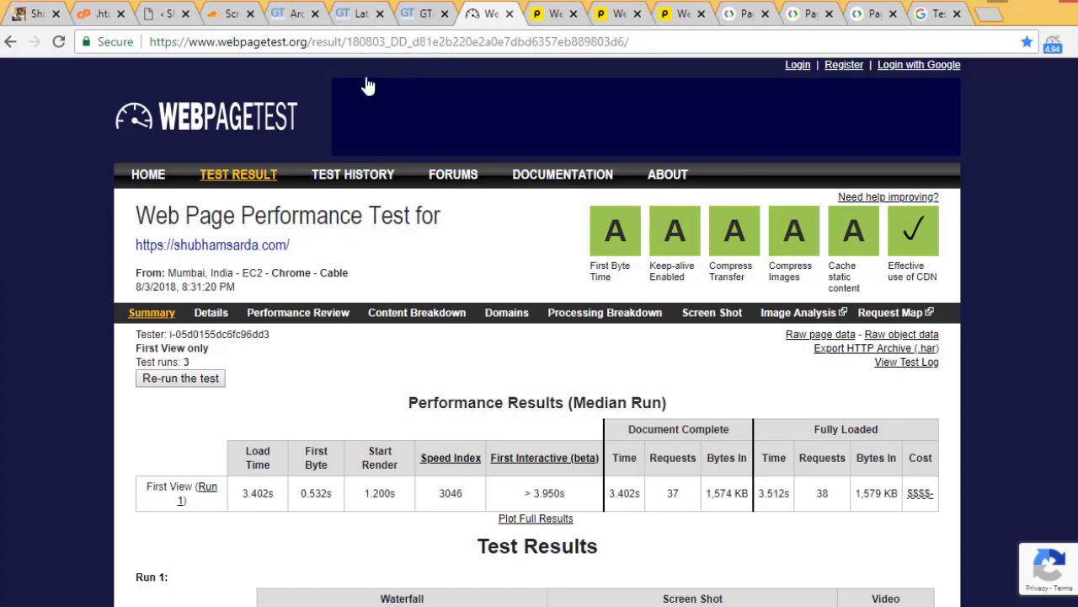
left_click(361, 13)
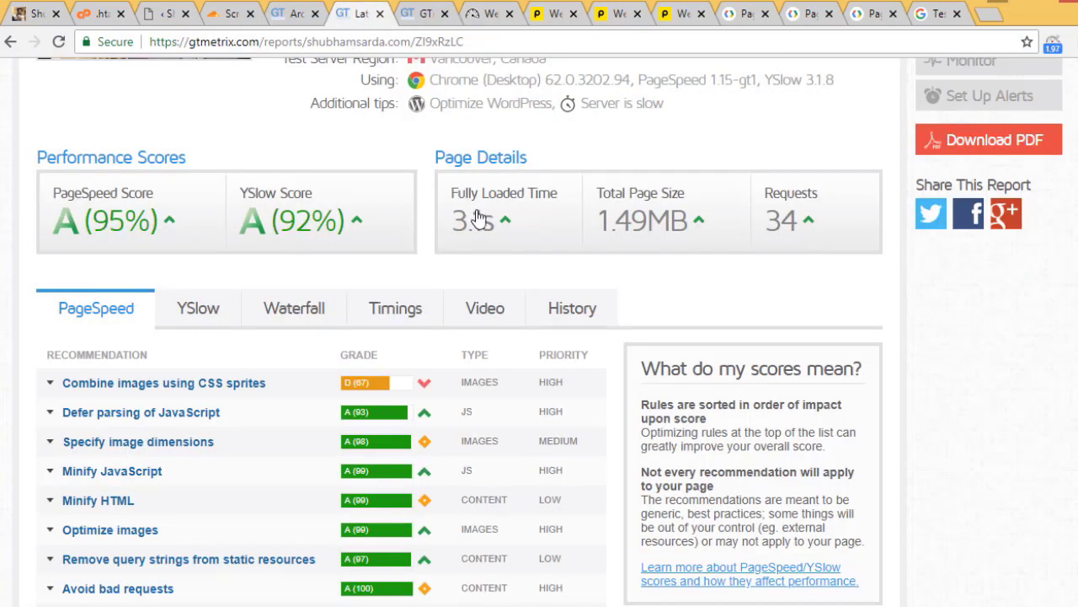
left_click(484, 14)
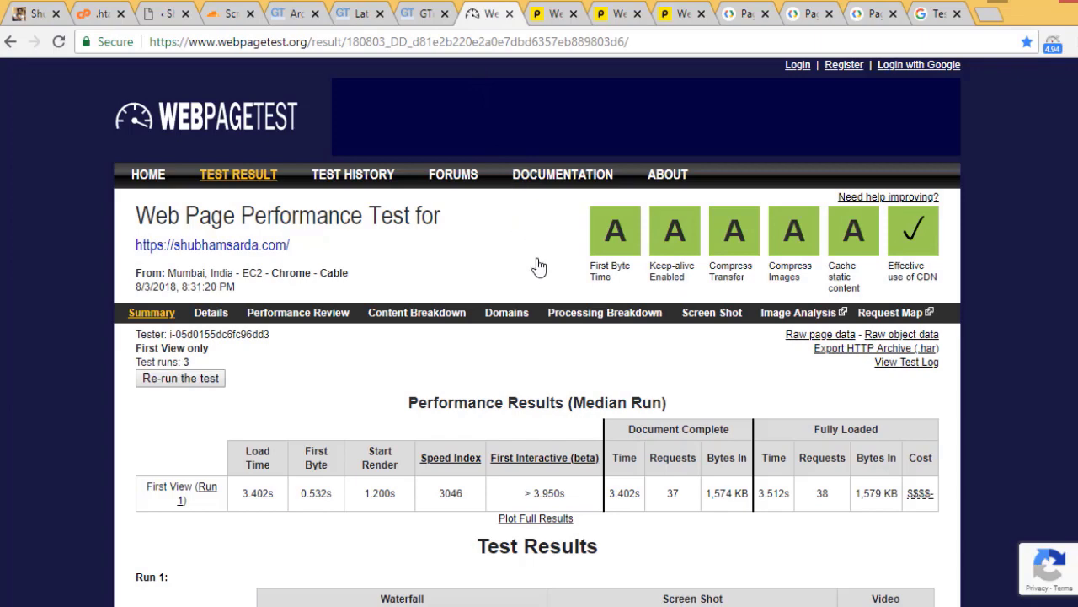
left_click(544, 18)
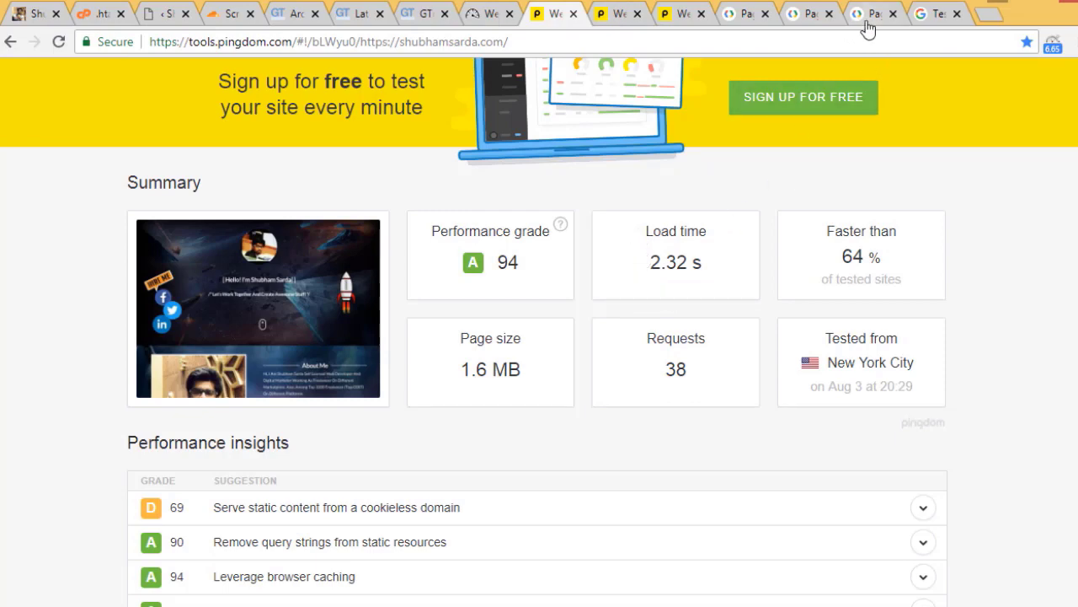
left_click(803, 24)
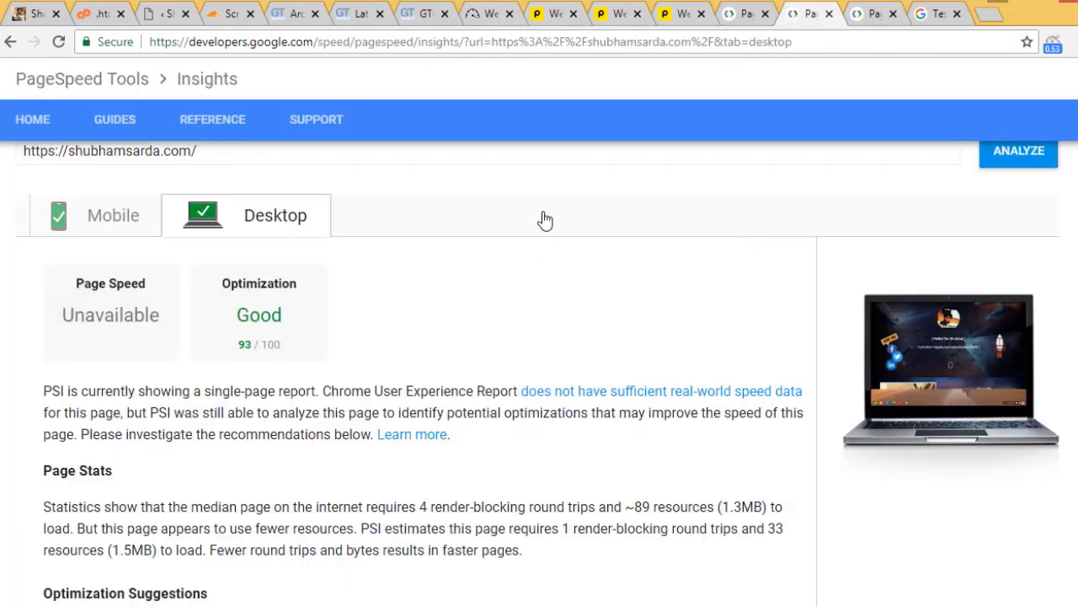
left_click(103, 217)
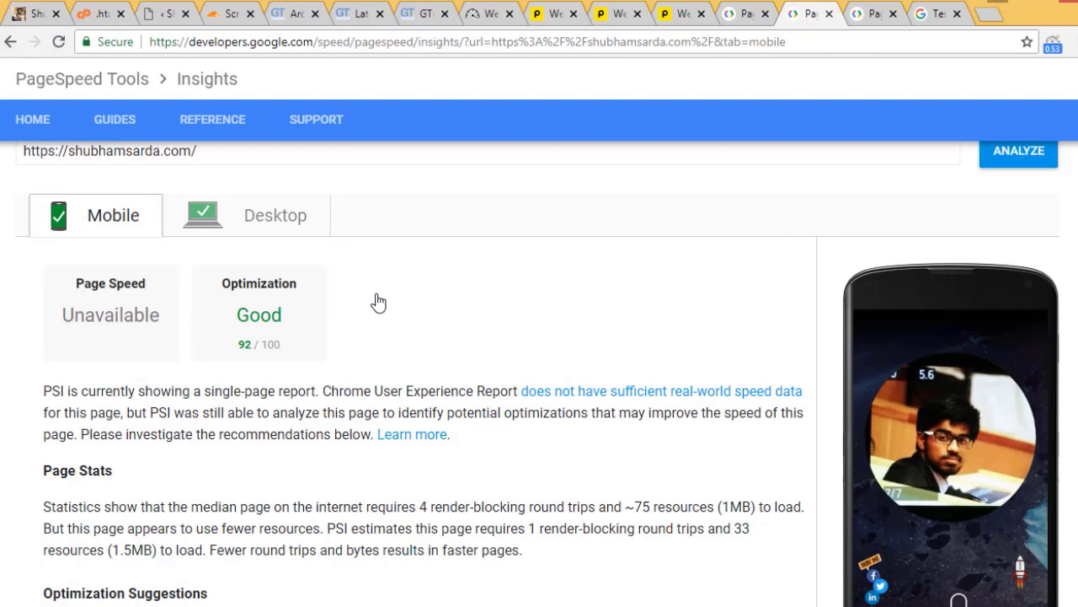